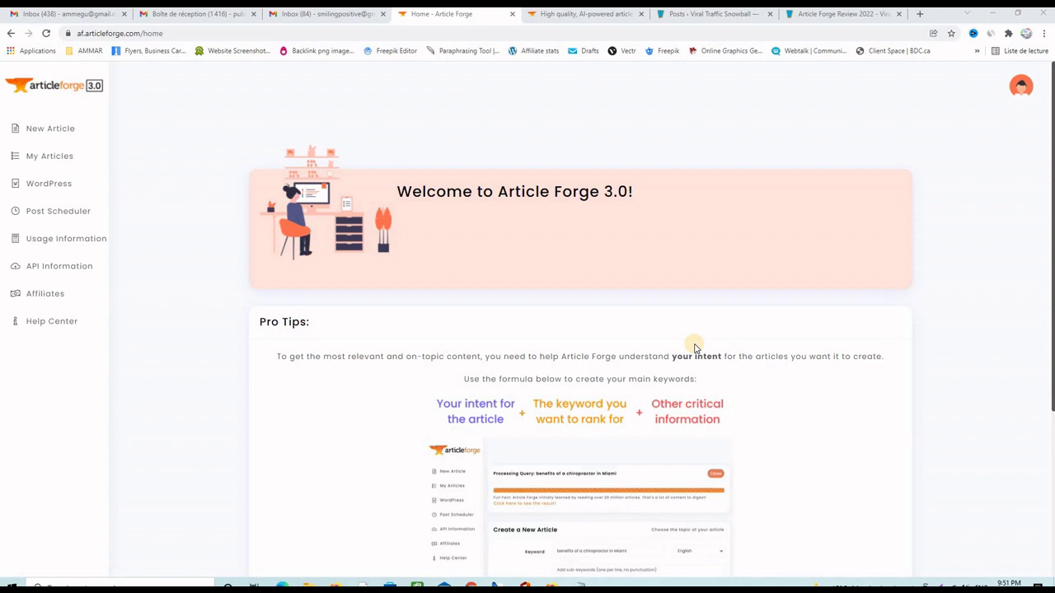
{"action": "key", "text": "ctrl+Tab"}
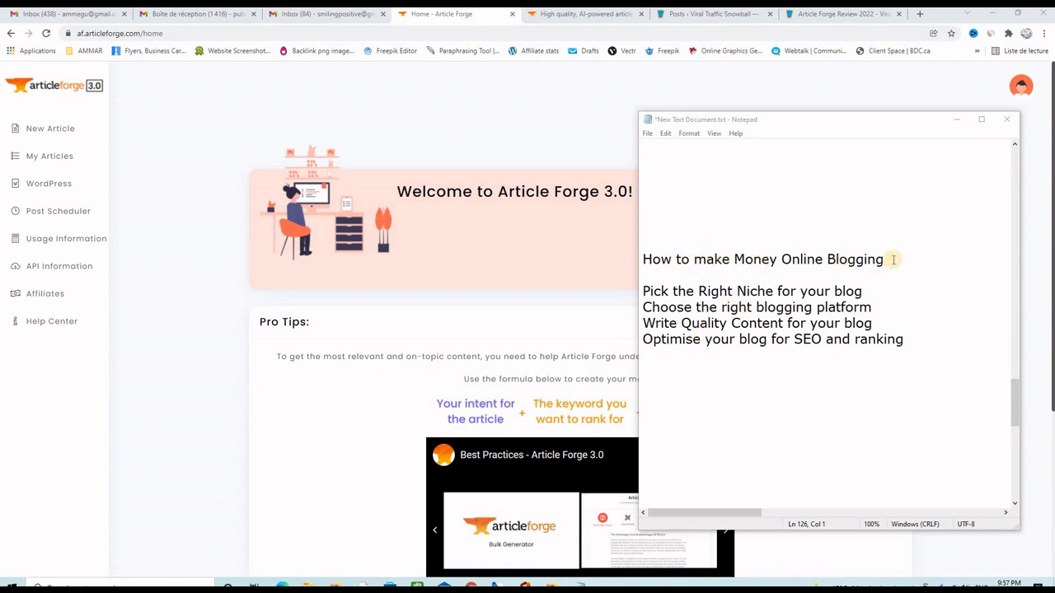
{"action": "left_click_drag", "start_coordinate": [893, 260], "coordinate": [666, 265]}
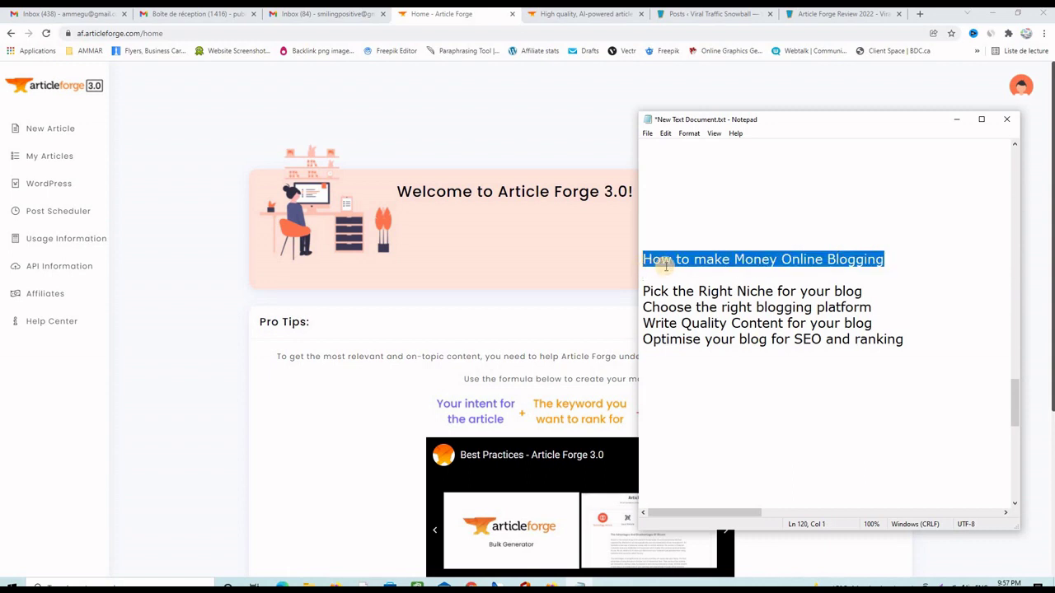
{"action": "left_click", "coordinate": [671, 262]}
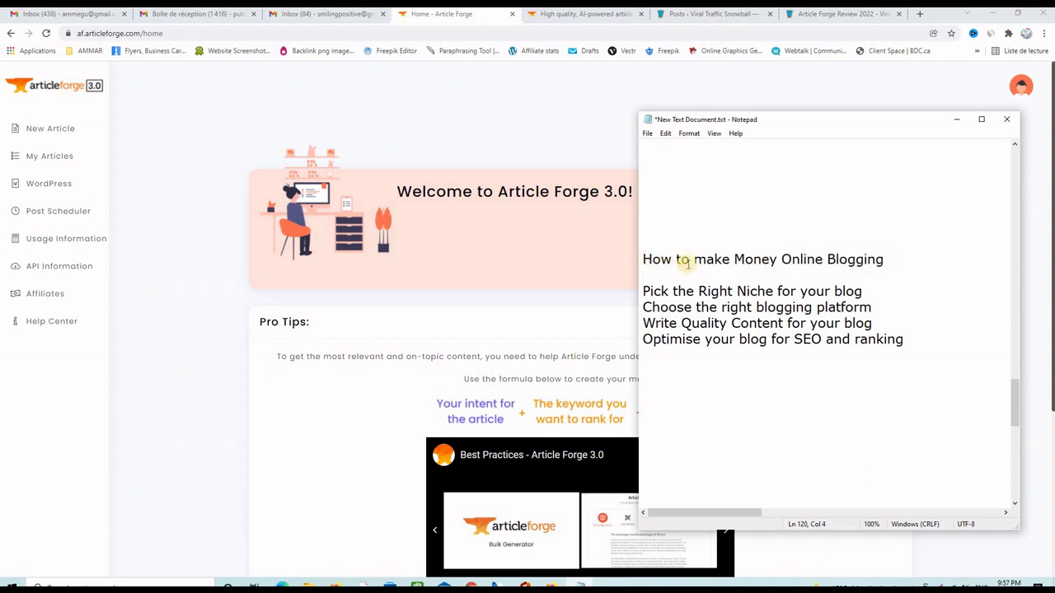
{"action": "left_click", "coordinate": [887, 260]}
{"action": "left_click", "coordinate": [847, 291]}
{"action": "left_click_drag", "start_coordinate": [733, 260], "coordinate": [754, 260]}
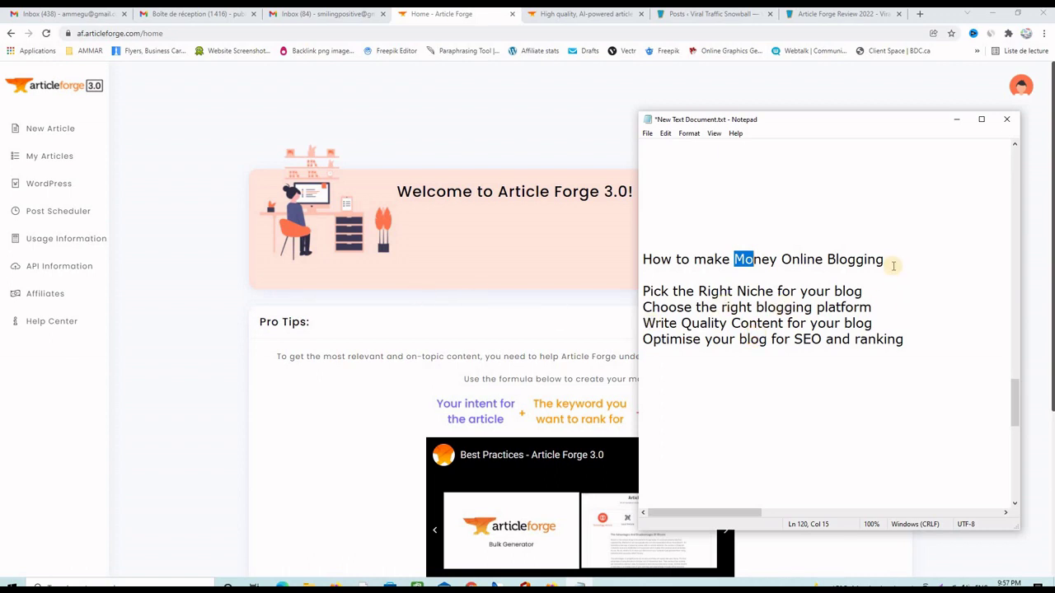
Start a new article and enter the Notepad heading "How to make Money Online Blogging" as its keyword
{"action": "left_click_drag", "start_coordinate": [884, 260], "coordinate": [791, 260]}
{"action": "left_click_drag", "start_coordinate": [663, 258], "coordinate": [643, 260]}
{"action": "right_click", "coordinate": [741, 282]}
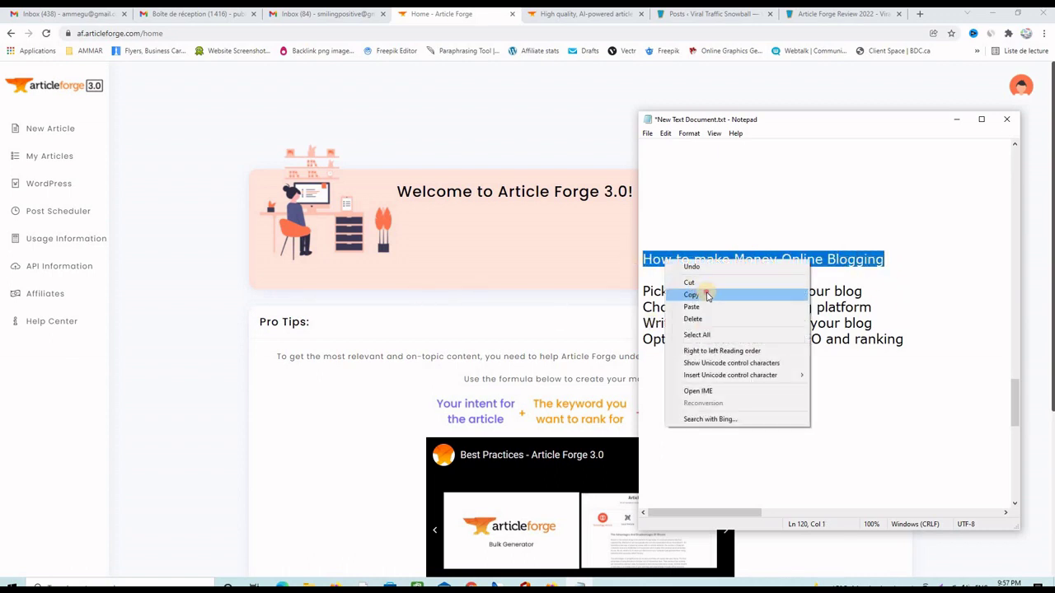
{"action": "left_click", "coordinate": [777, 294]}
{"action": "left_click", "coordinate": [47, 132]}
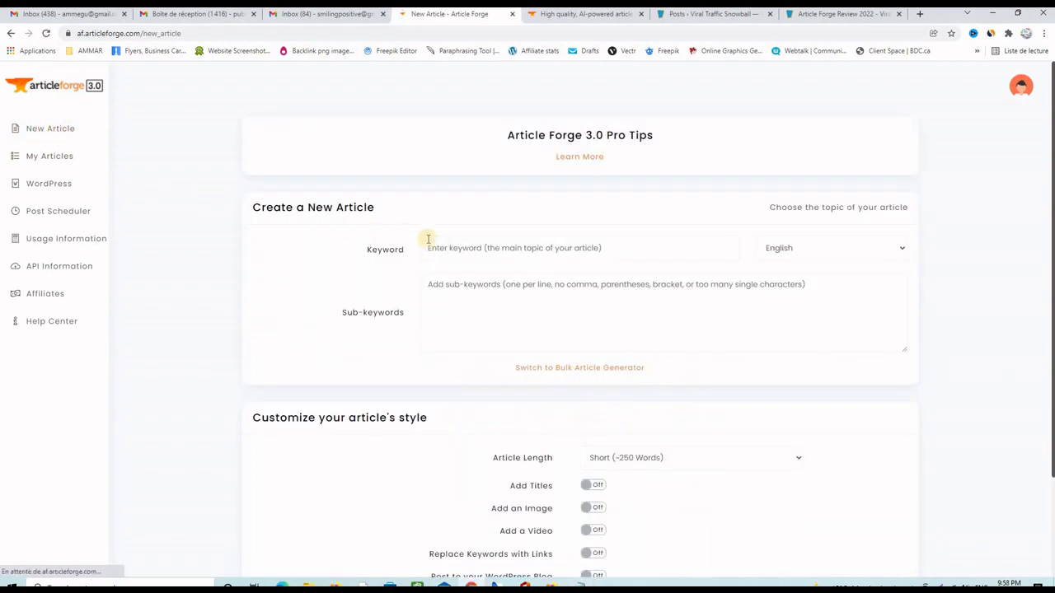
{"action": "left_click", "coordinate": [439, 247]}
{"action": "right_click", "coordinate": [439, 247]}
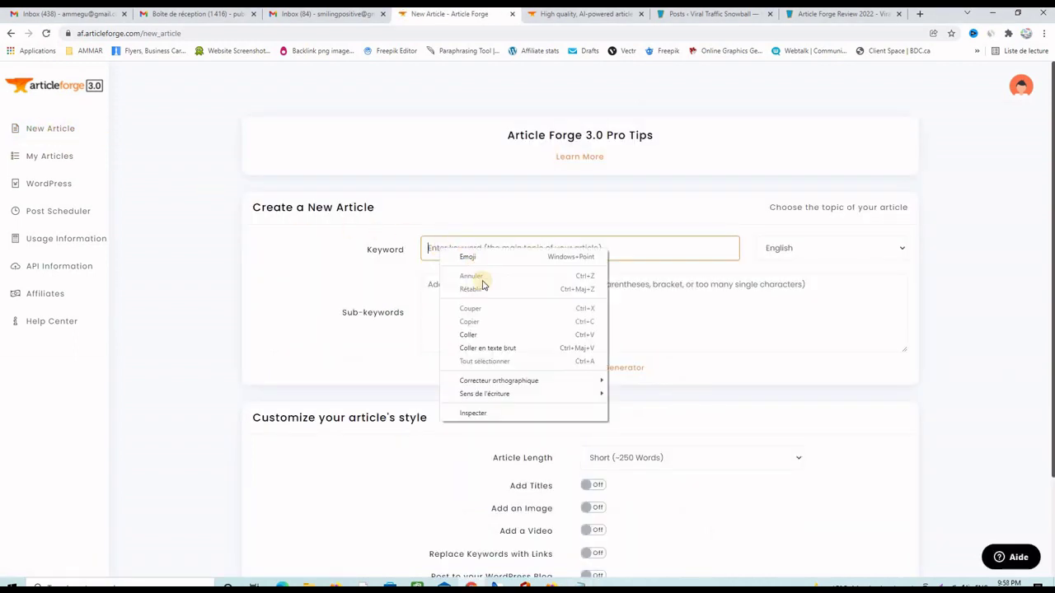
{"action": "left_click", "coordinate": [476, 334]}
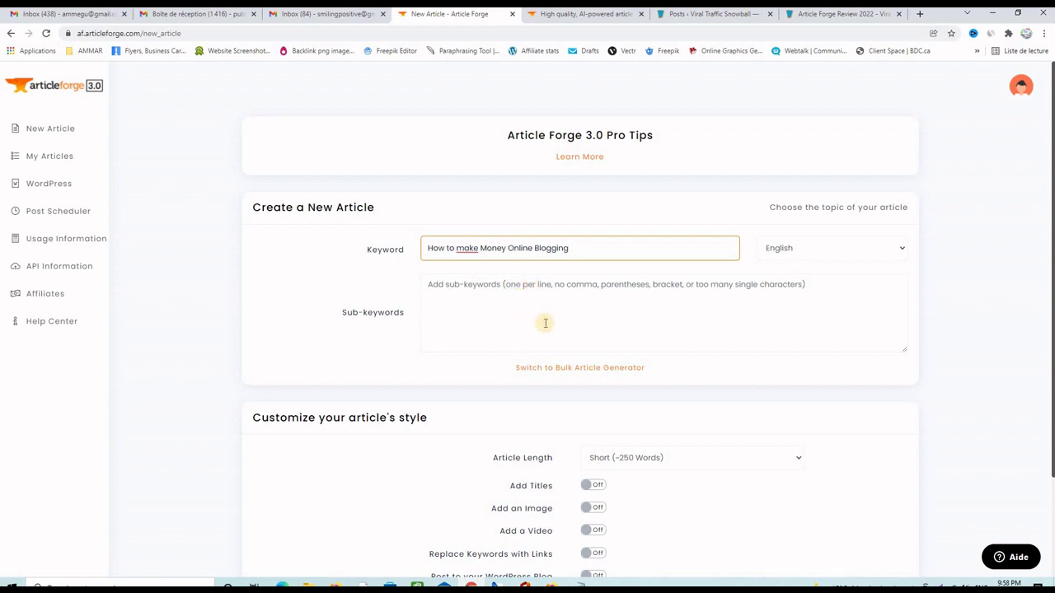
Copy the four subtopic lines from Notepad into the article's sub-keywords and remove the trailing empty line
{"action": "left_click", "coordinate": [580, 586]}
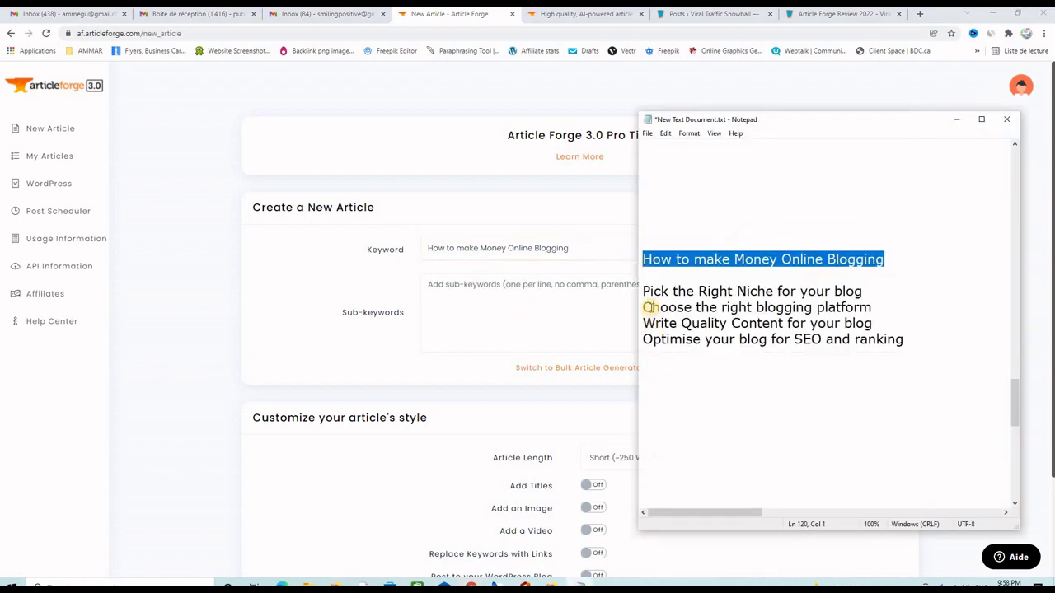
{"action": "left_click_drag", "start_coordinate": [644, 291], "coordinate": [907, 351]}
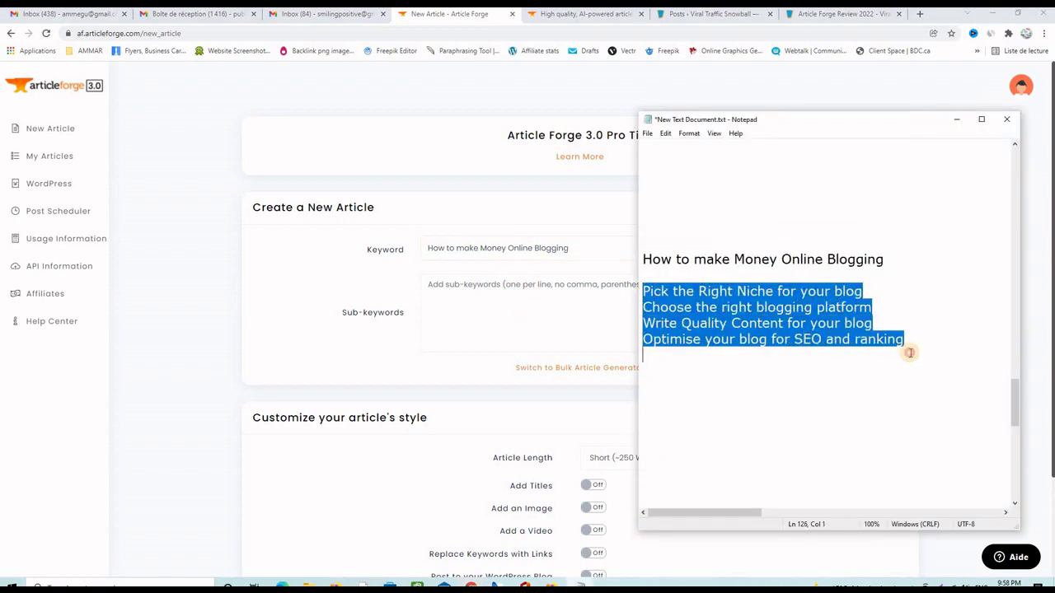
{"action": "right_click", "coordinate": [766, 323]}
{"action": "left_click", "coordinate": [797, 354]}
{"action": "left_click", "coordinate": [457, 290]}
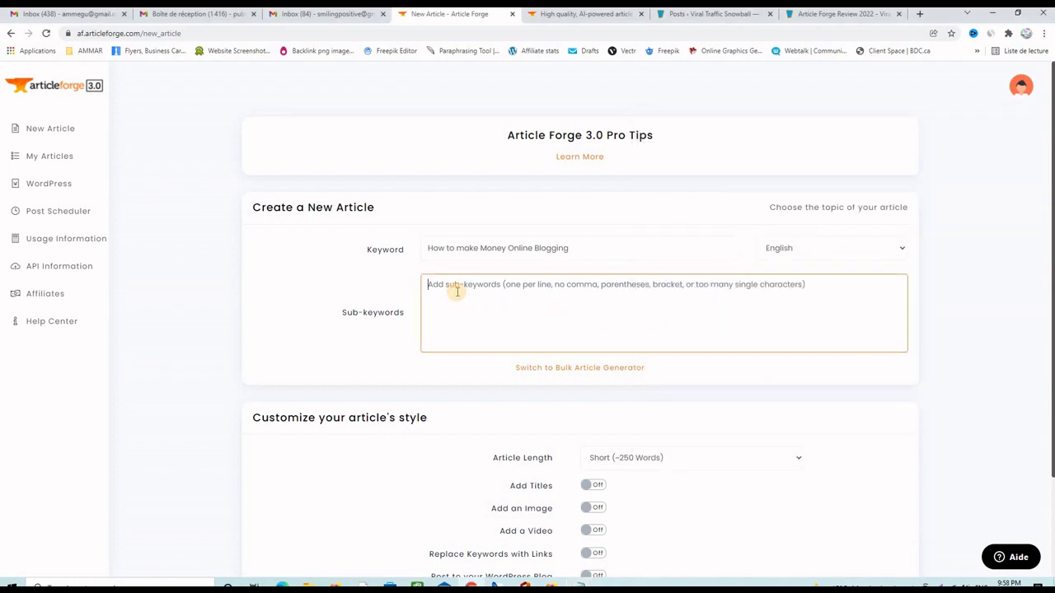
{"action": "key", "text": "ctrl+v"}
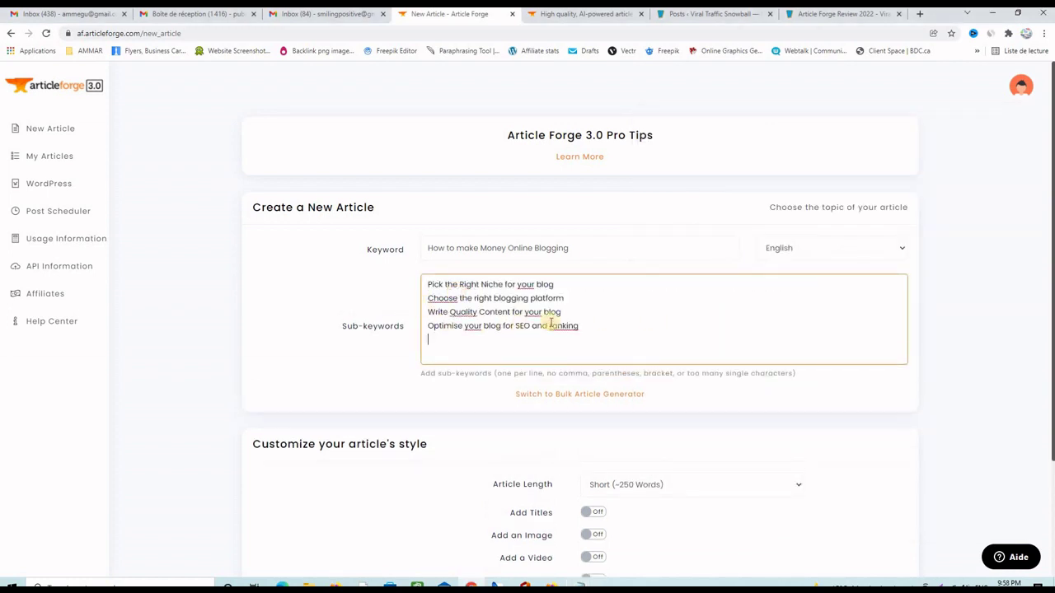
{"action": "scroll", "coordinate": [360, 312], "scroll_direction": "down", "scroll_amount": 1}
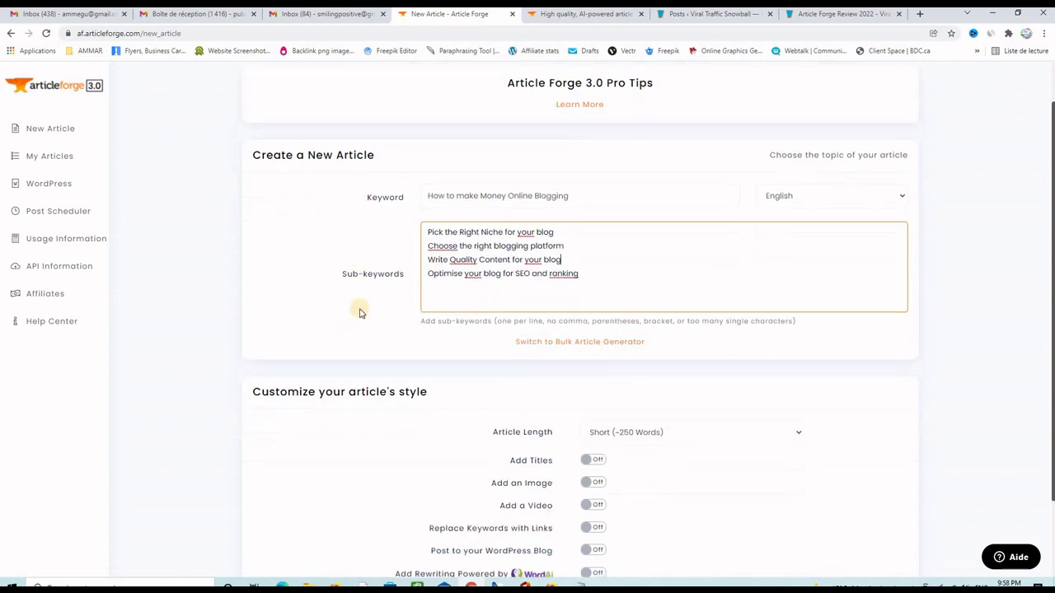
{"action": "left_click", "coordinate": [465, 284]}
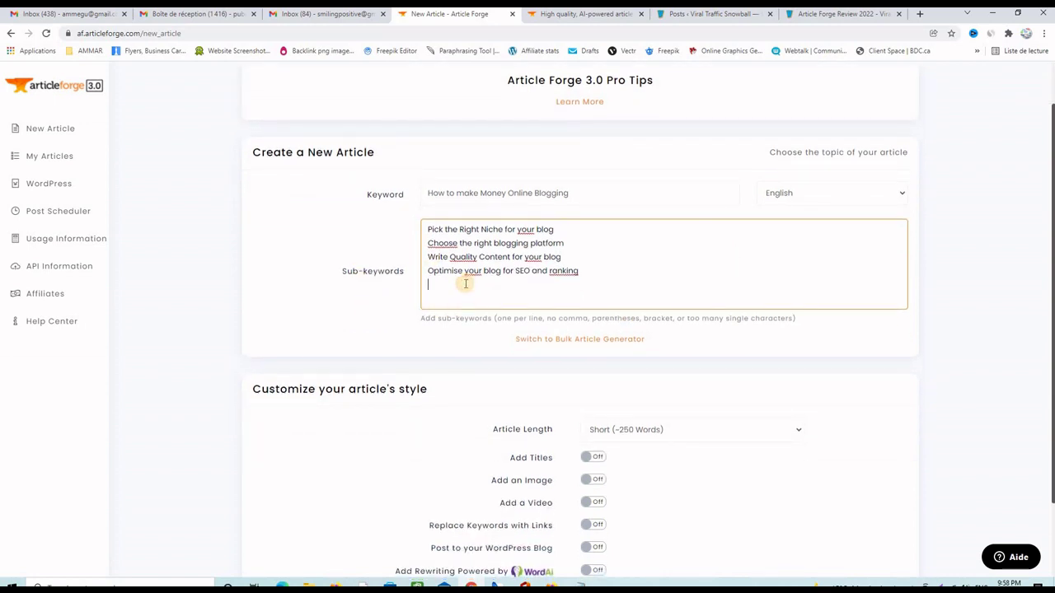
{"action": "key", "text": "BackSpace"}
Enable Add Titles and set the article length to Medium (~500 Words)
{"action": "scroll", "coordinate": [412, 393], "scroll_direction": "down", "scroll_amount": 2}
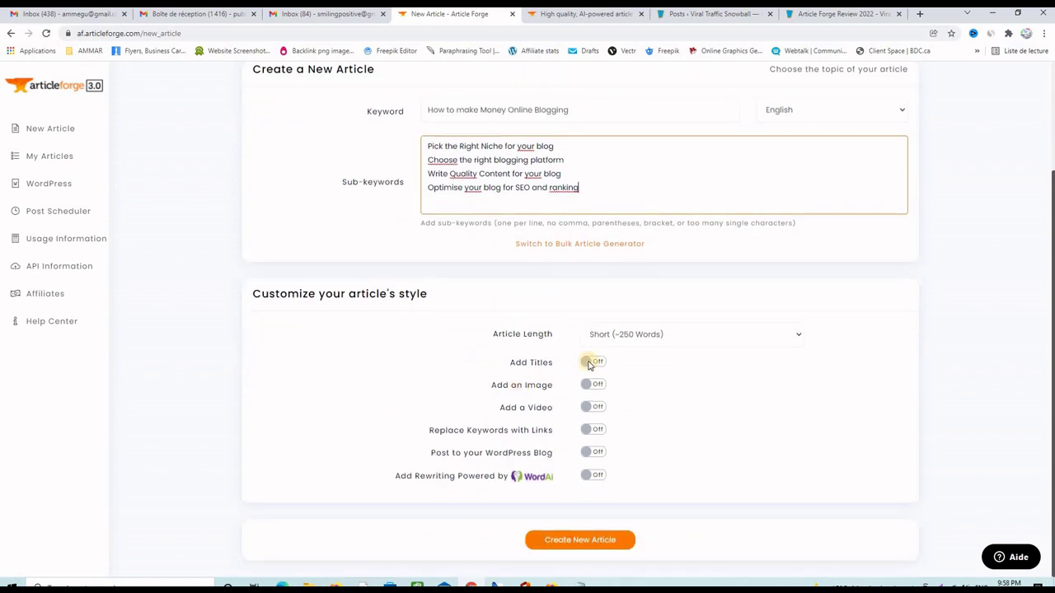
{"action": "left_click", "coordinate": [589, 364]}
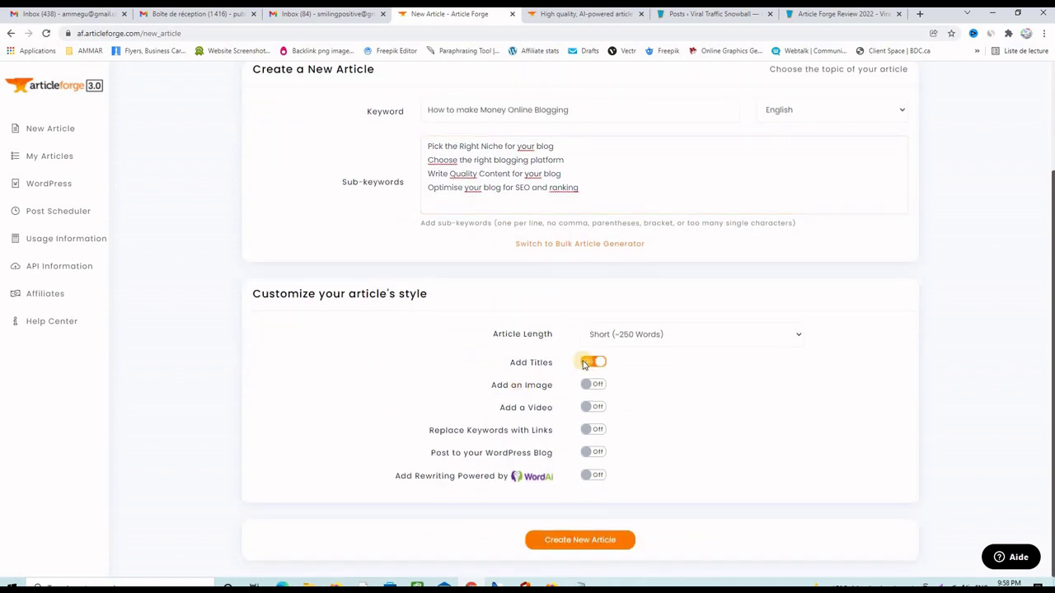
{"action": "left_click", "coordinate": [654, 335]}
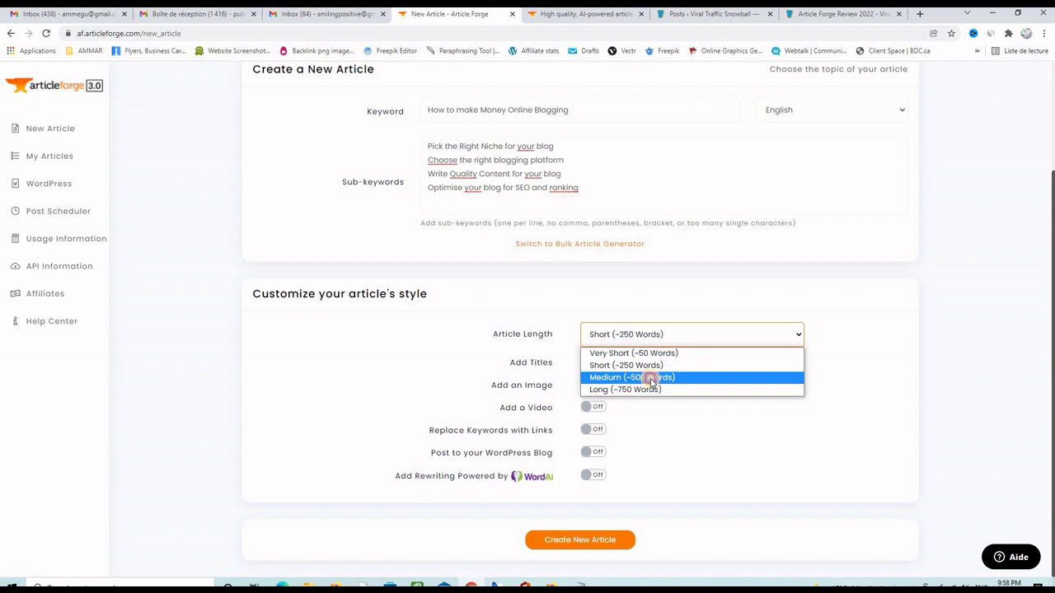
{"action": "left_click", "coordinate": [650, 379]}
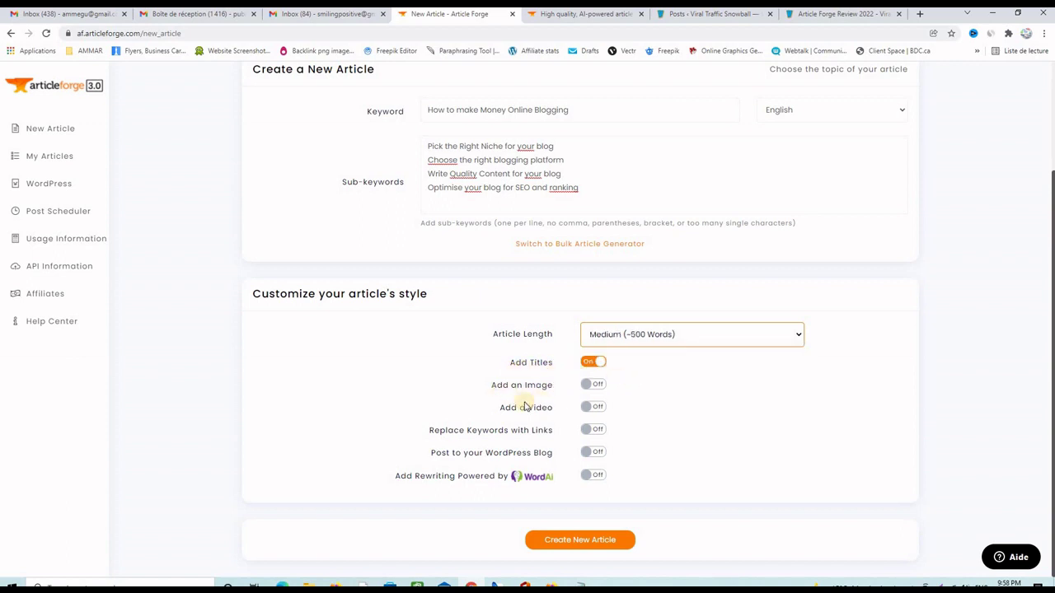
{"action": "left_click", "coordinate": [591, 387]}
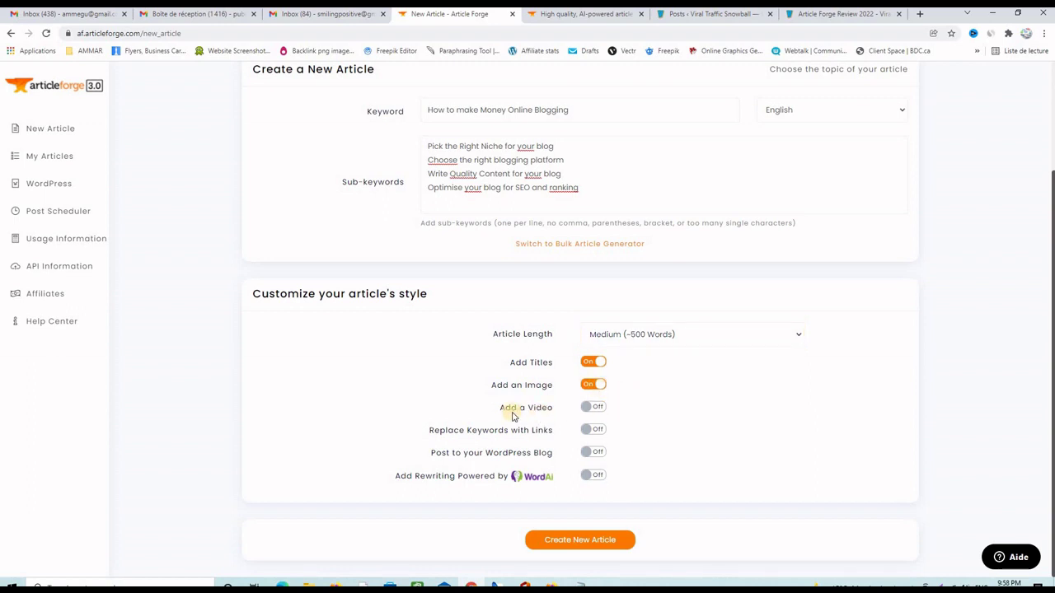
{"action": "left_click", "coordinate": [588, 407]}
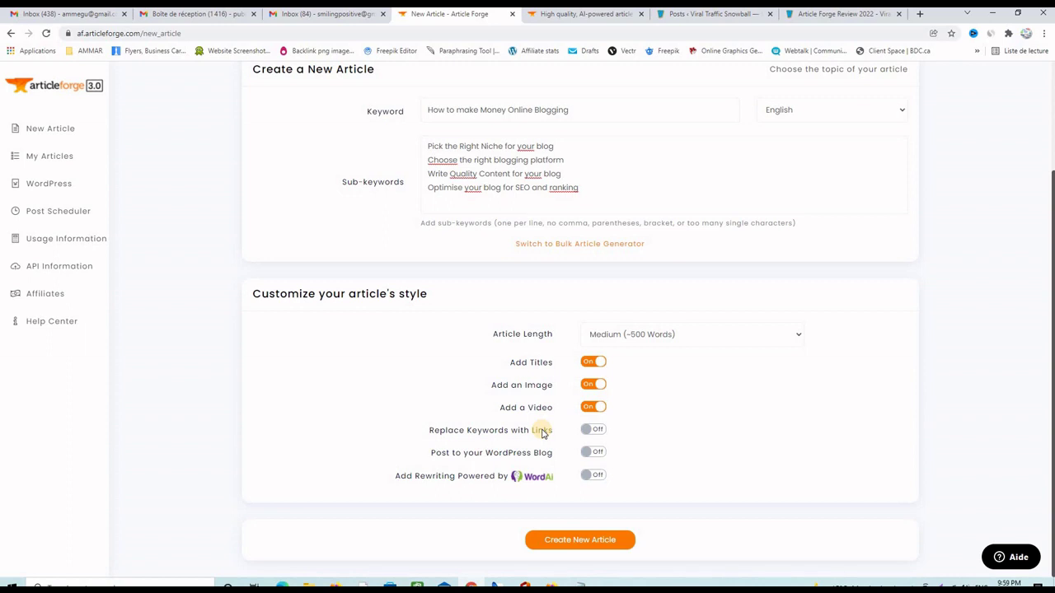
{"action": "left_click", "coordinate": [587, 429]}
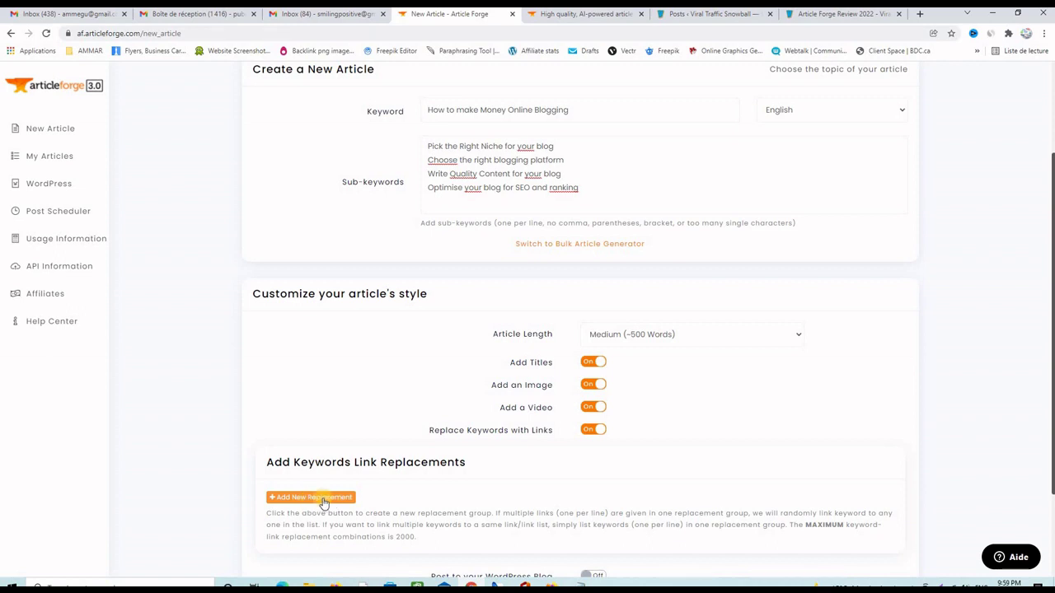
{"action": "left_click", "coordinate": [590, 429]}
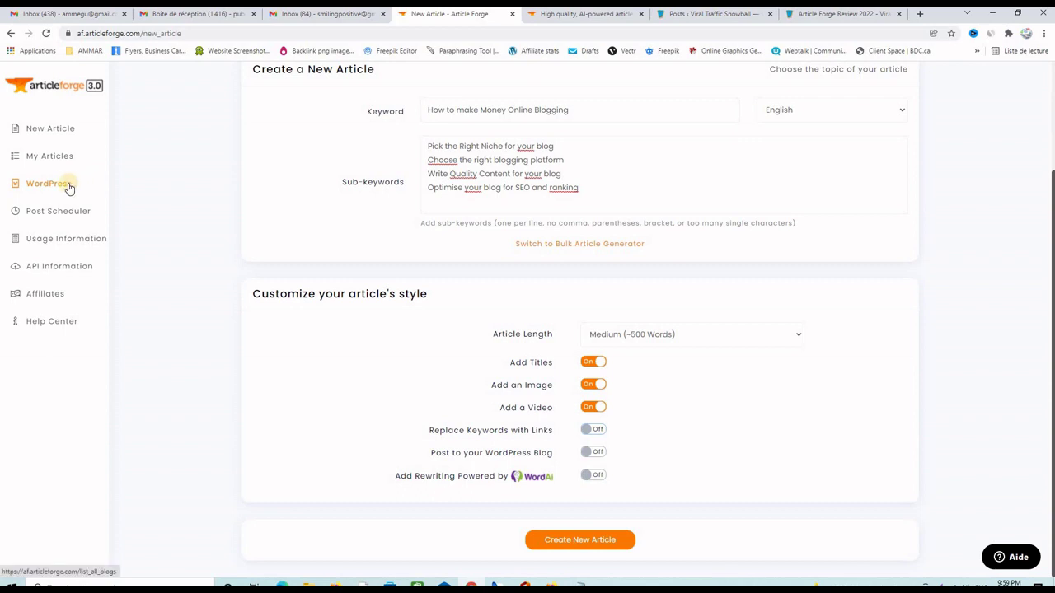
{"action": "left_click", "coordinate": [586, 452]}
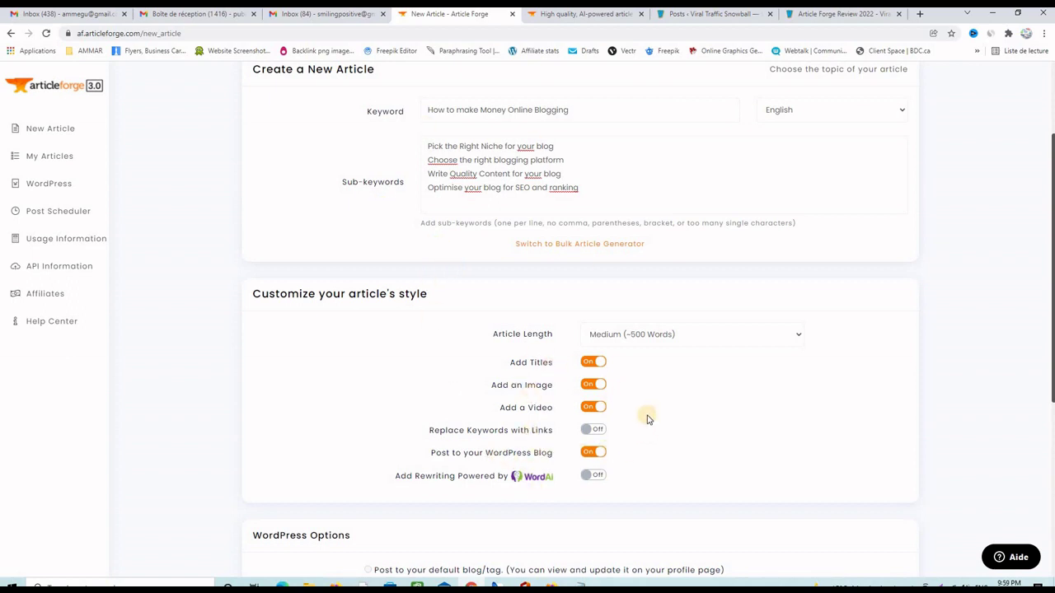
{"action": "left_click", "coordinate": [597, 452]}
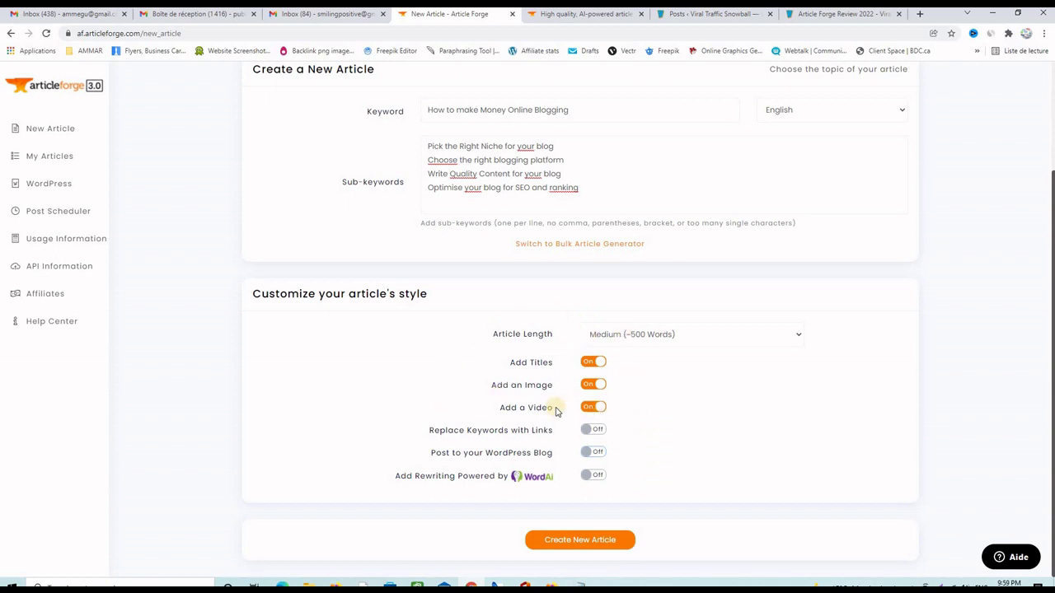
{"action": "left_click", "coordinate": [624, 415]}
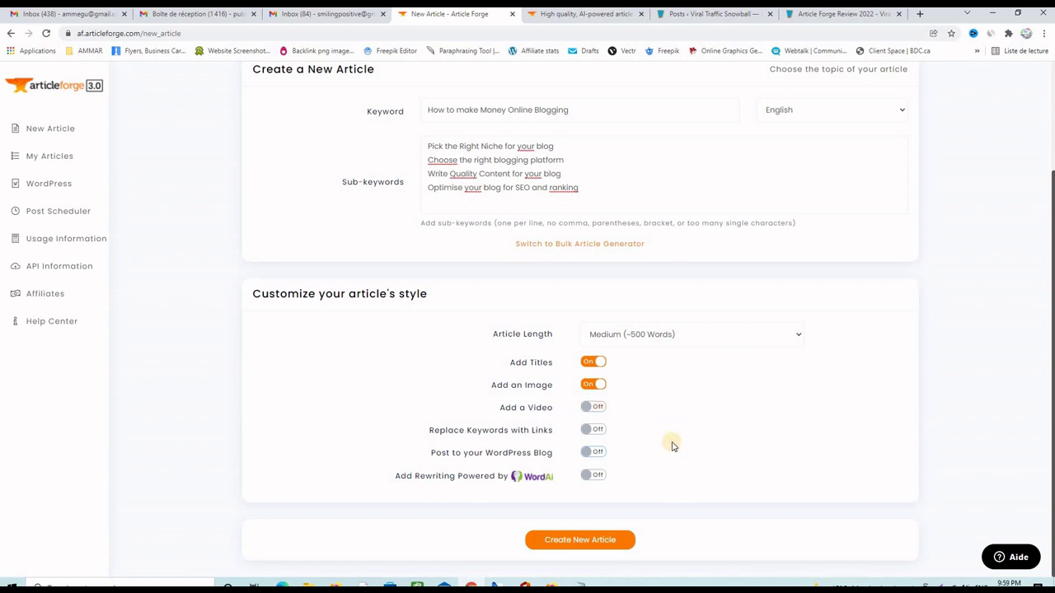
{"action": "left_click", "coordinate": [598, 385]}
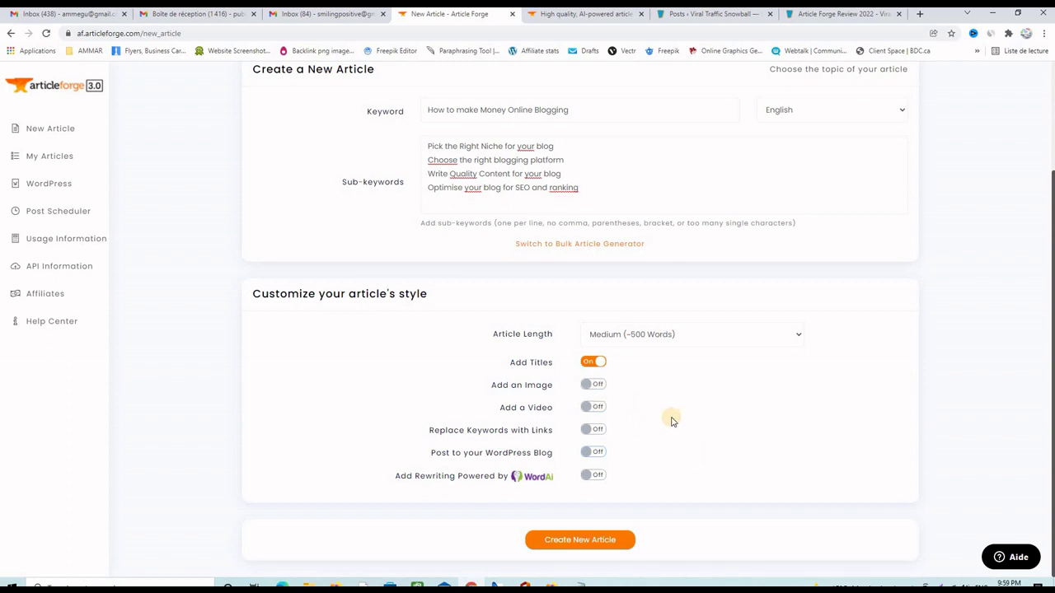
Create the new article and open the generated result to read through its text
{"action": "left_click", "coordinate": [580, 541]}
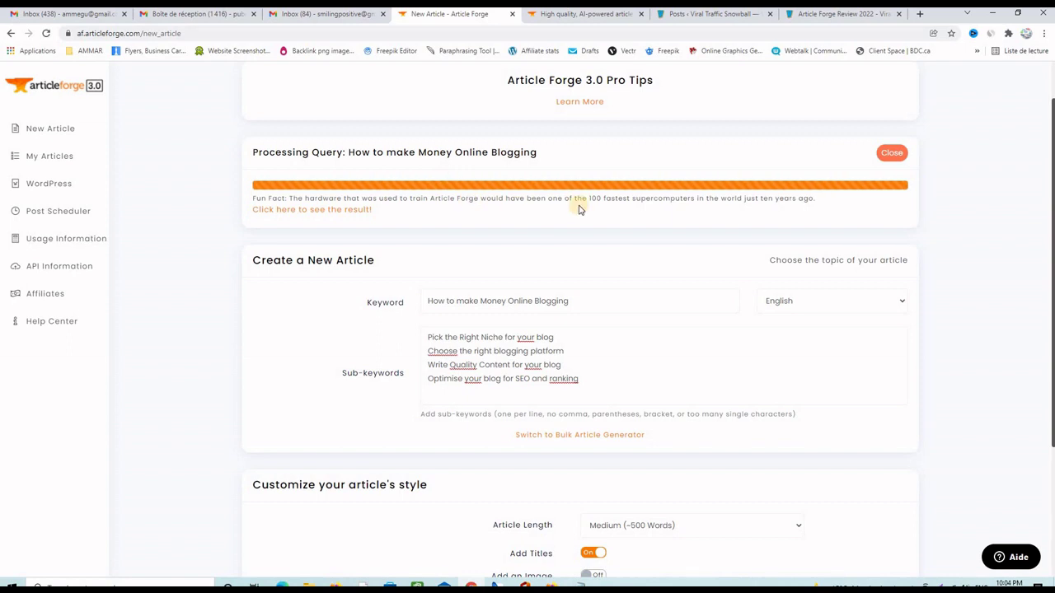
{"action": "left_click", "coordinate": [317, 211]}
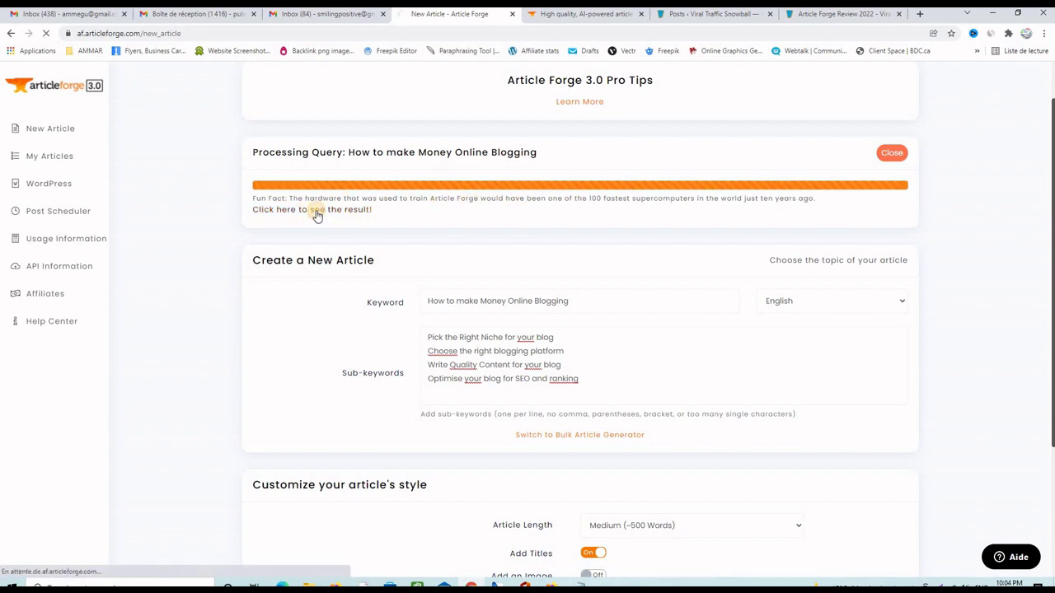
{"action": "scroll", "coordinate": [589, 289], "scroll_direction": "down", "scroll_amount": 2}
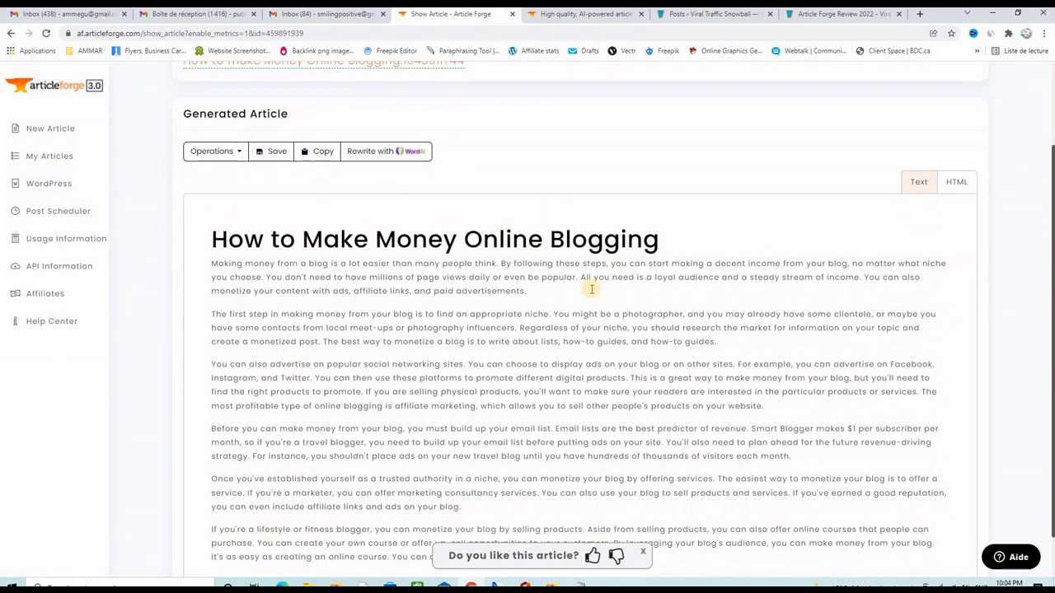
{"action": "scroll", "coordinate": [591, 289], "scroll_direction": "down", "scroll_amount": 1}
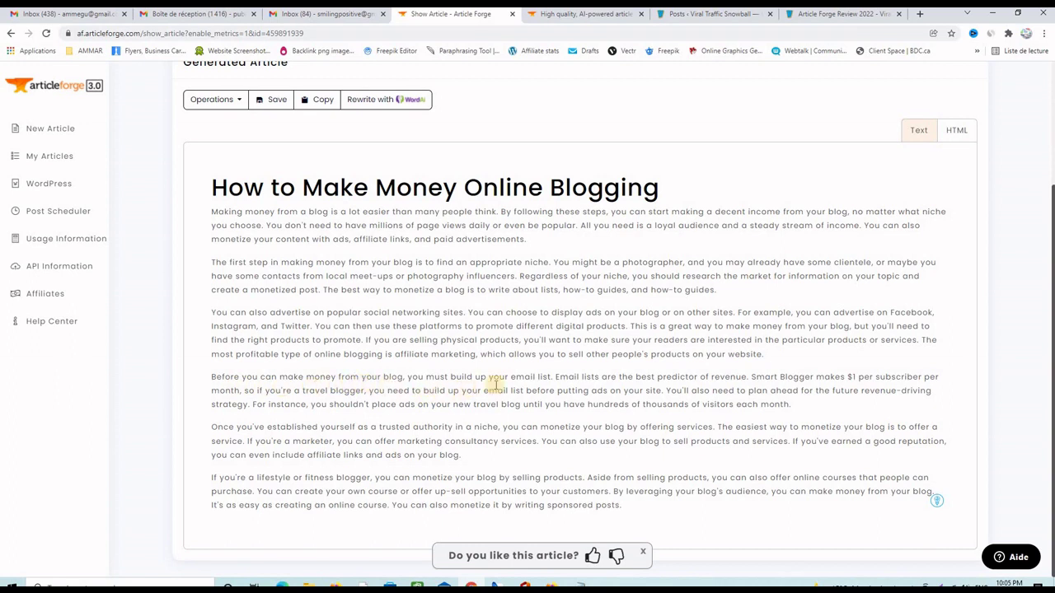
{"action": "left_click_drag", "start_coordinate": [551, 376], "coordinate": [349, 376]}
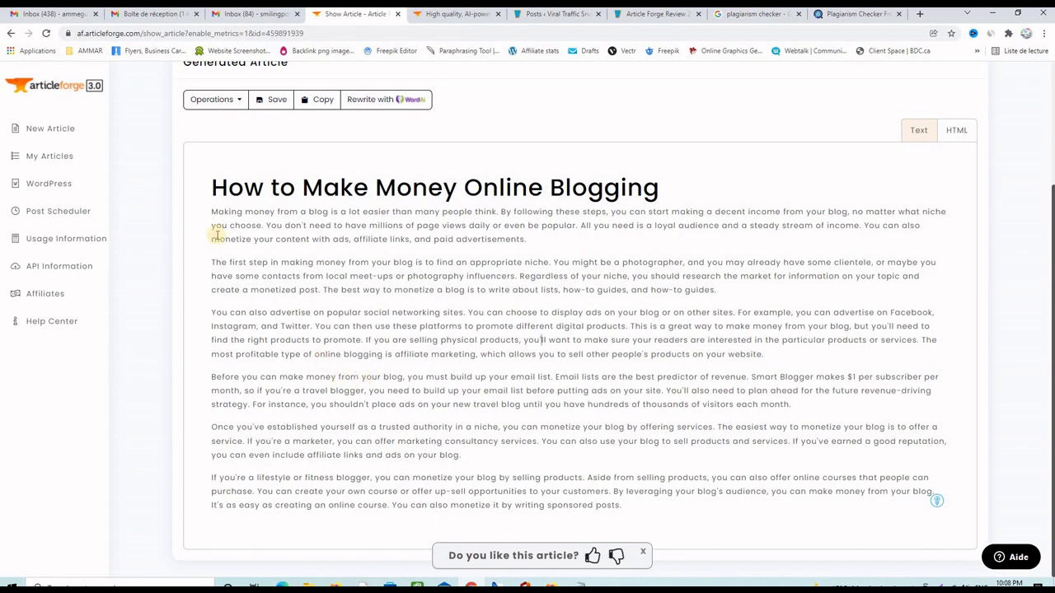
Copy all the body paragraphs of the generated article, leaving out its heading
{"action": "left_click_drag", "start_coordinate": [212, 211], "coordinate": [647, 504]}
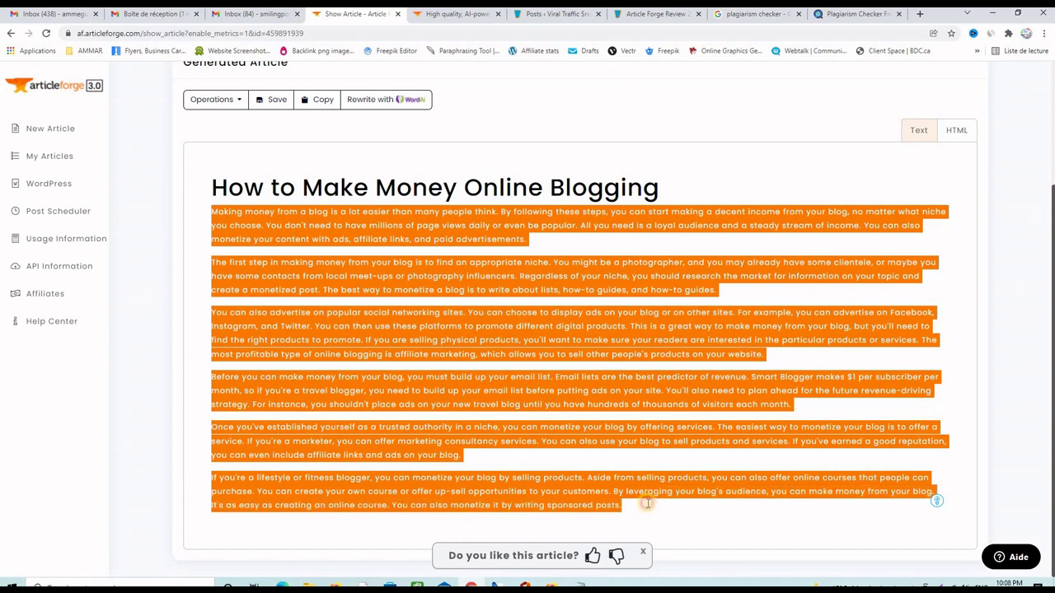
{"action": "right_click", "coordinate": [408, 276]}
{"action": "left_click", "coordinate": [438, 318]}
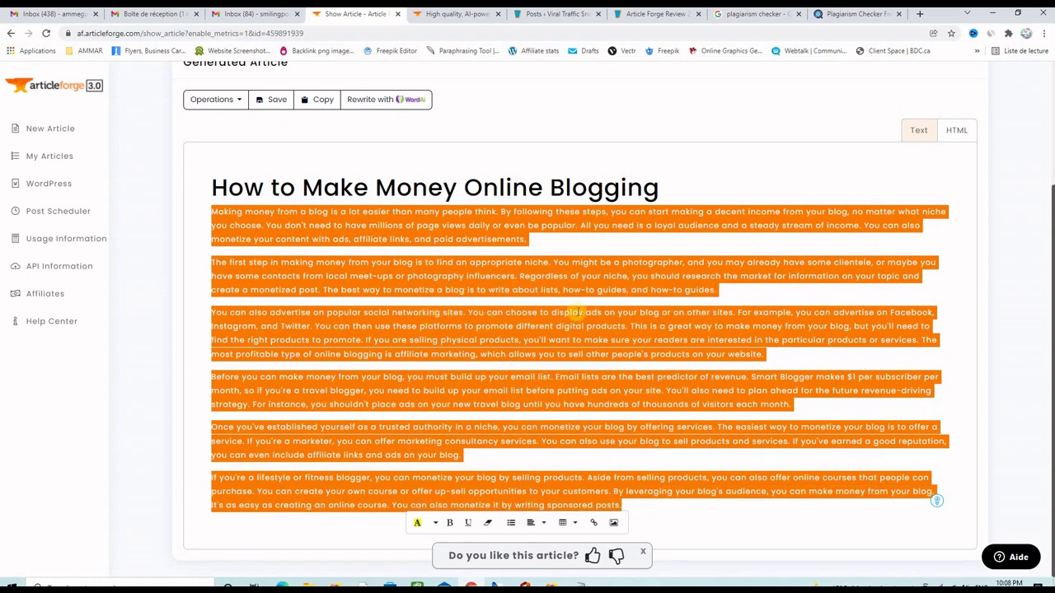
Switch to plagiarismdetector.net, paste the copied article text into the checker and run the plagiarism check
{"action": "left_click", "coordinate": [853, 14]}
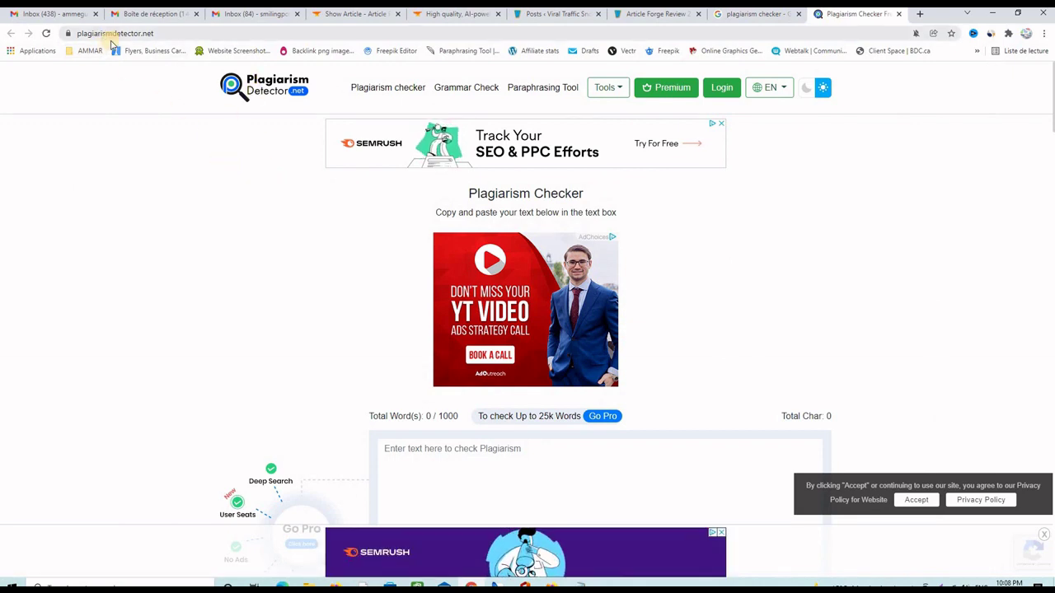
{"action": "scroll", "coordinate": [299, 377], "scroll_direction": "down", "scroll_amount": 2}
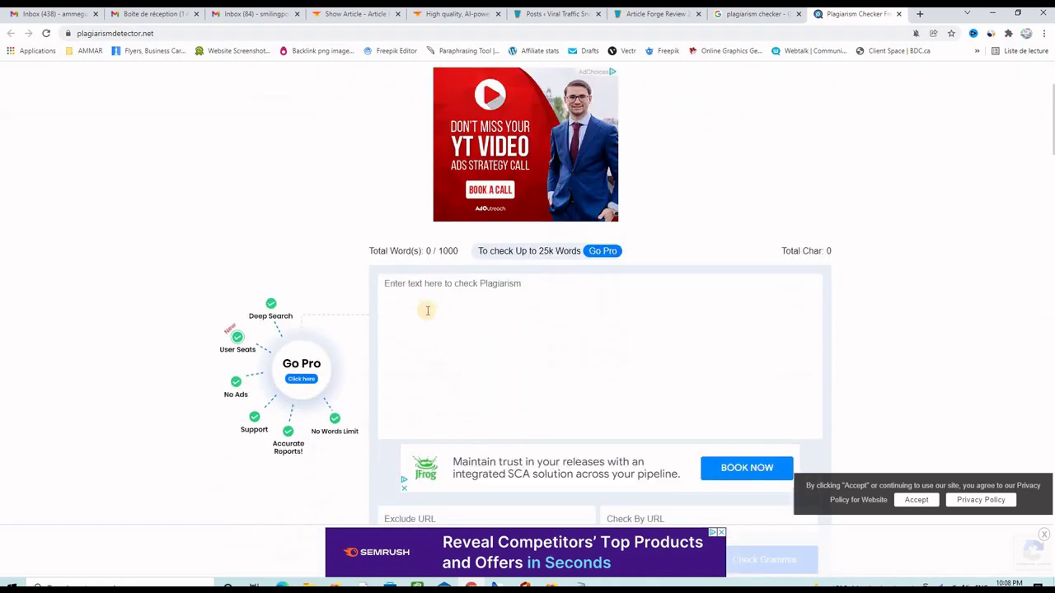
{"action": "left_click", "coordinate": [428, 299]}
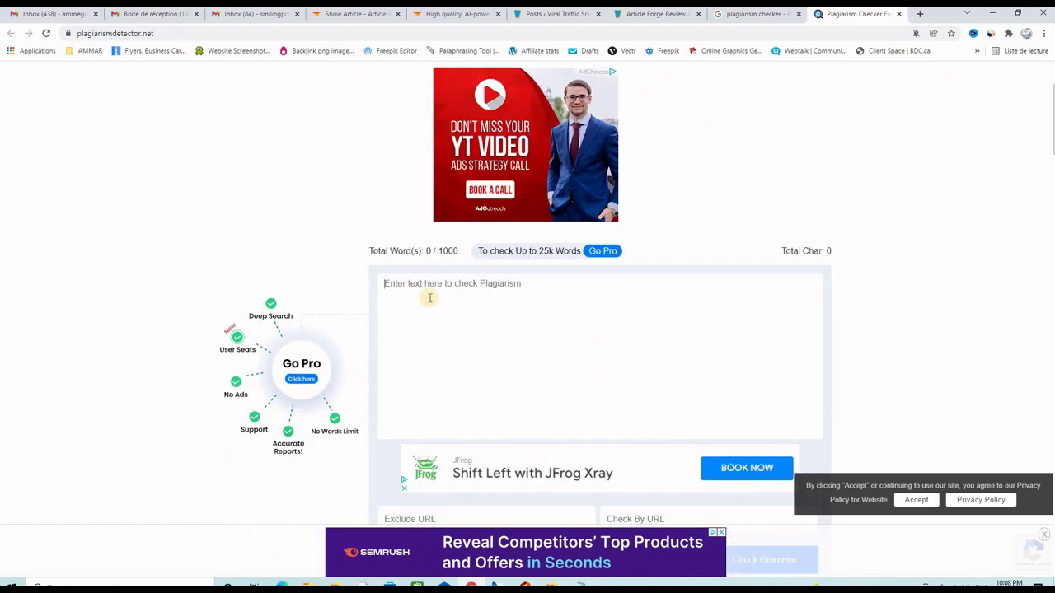
{"action": "key", "text": "ctrl+v"}
{"action": "scroll", "coordinate": [267, 352], "scroll_direction": "down", "scroll_amount": 3}
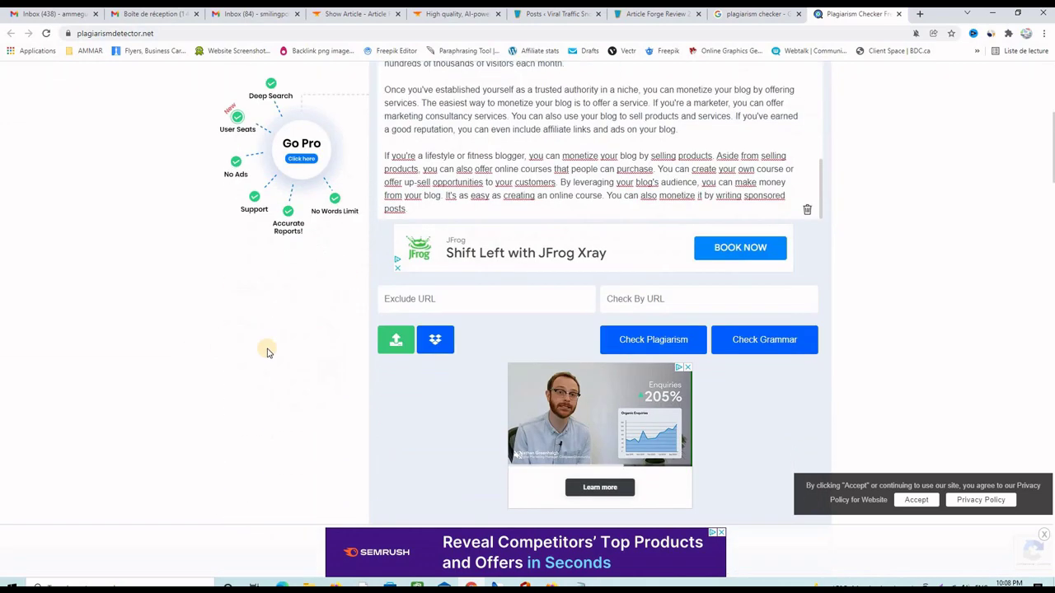
{"action": "left_click", "coordinate": [647, 338]}
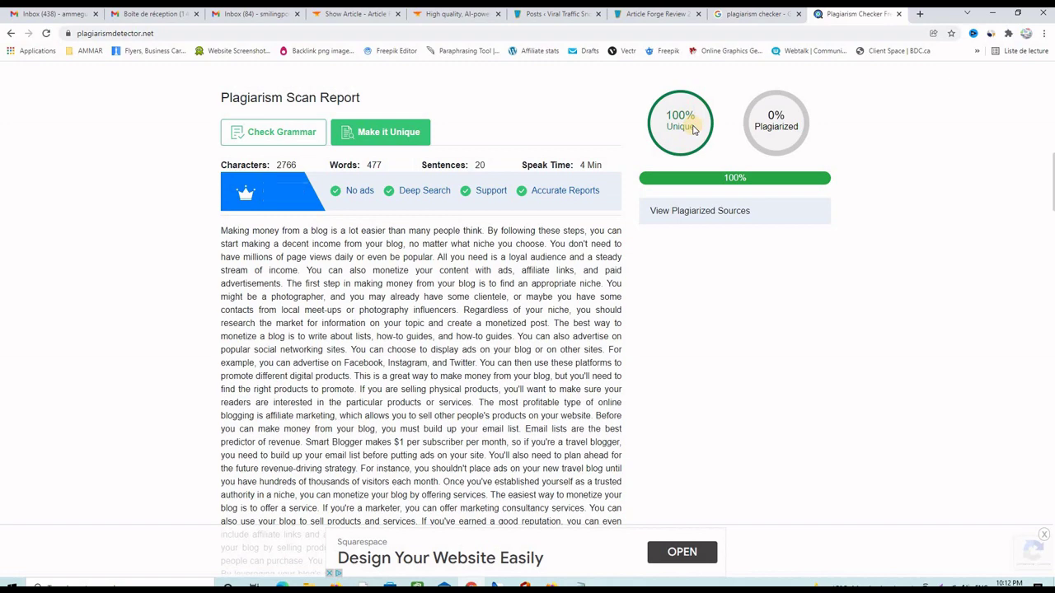
Return to the generated article in Article Forge and export it as a PDF
{"action": "left_click", "coordinate": [332, 17]}
{"action": "left_click", "coordinate": [458, 243]}
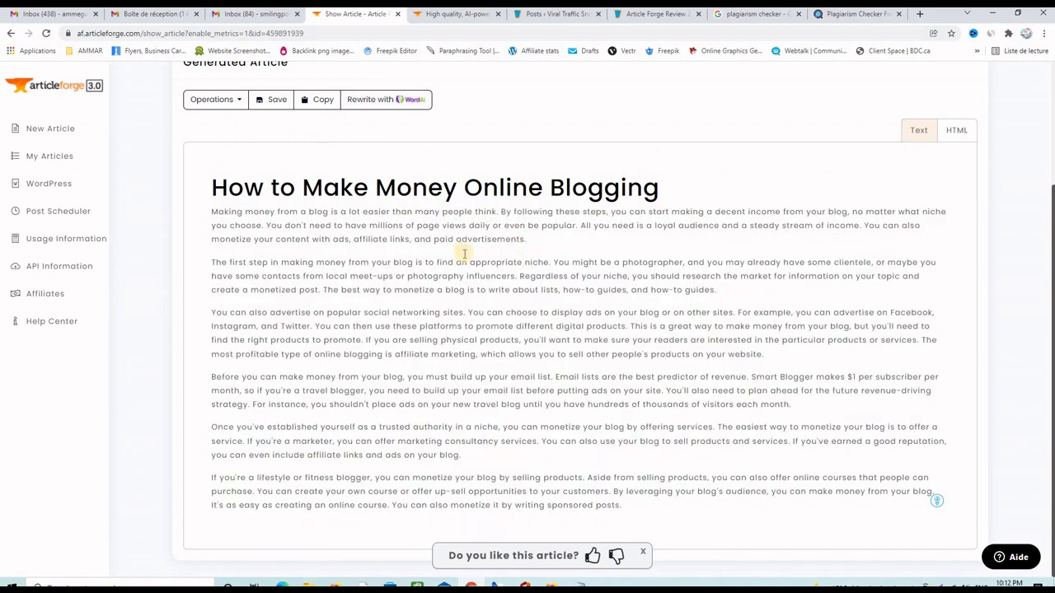
{"action": "scroll", "coordinate": [464, 253], "scroll_direction": "up", "scroll_amount": 2}
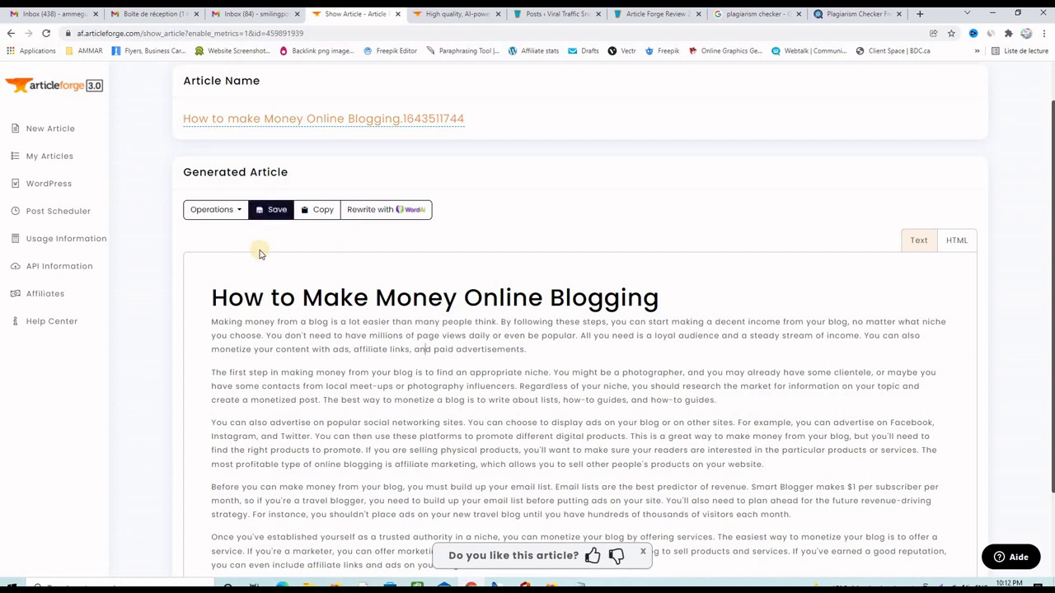
{"action": "left_click", "coordinate": [231, 213]}
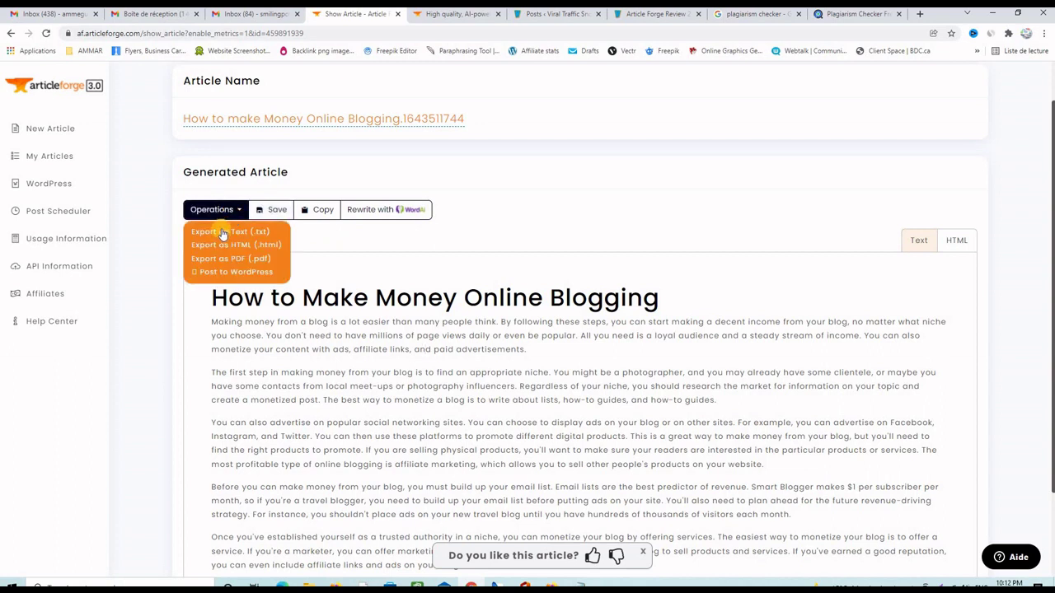
{"action": "left_click", "coordinate": [230, 235]}
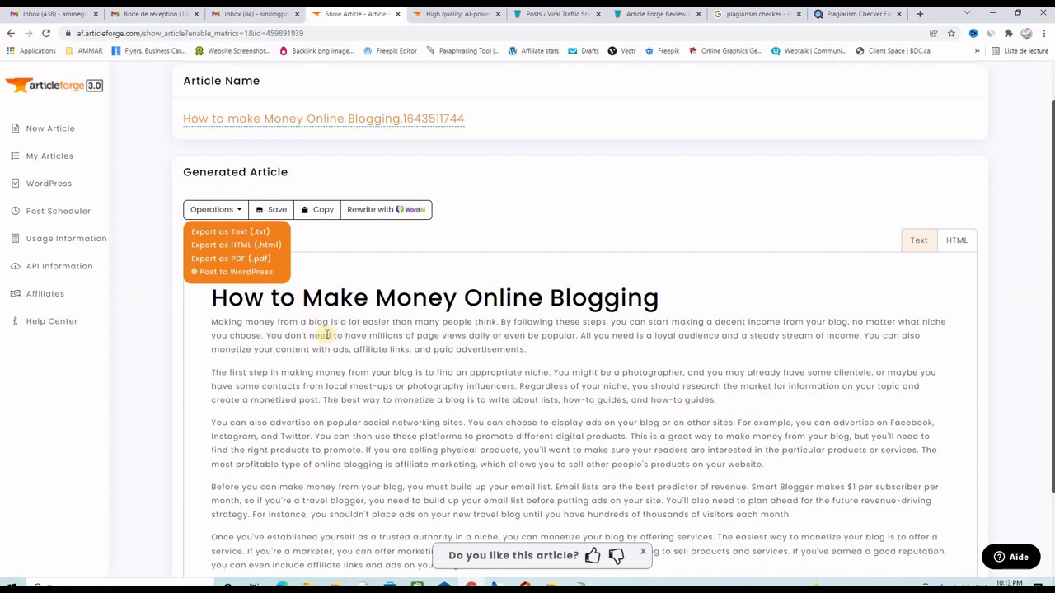
{"action": "scroll", "coordinate": [328, 332], "scroll_direction": "down", "scroll_amount": 1}
{"action": "scroll", "coordinate": [355, 339], "scroll_direction": "up", "scroll_amount": 1}
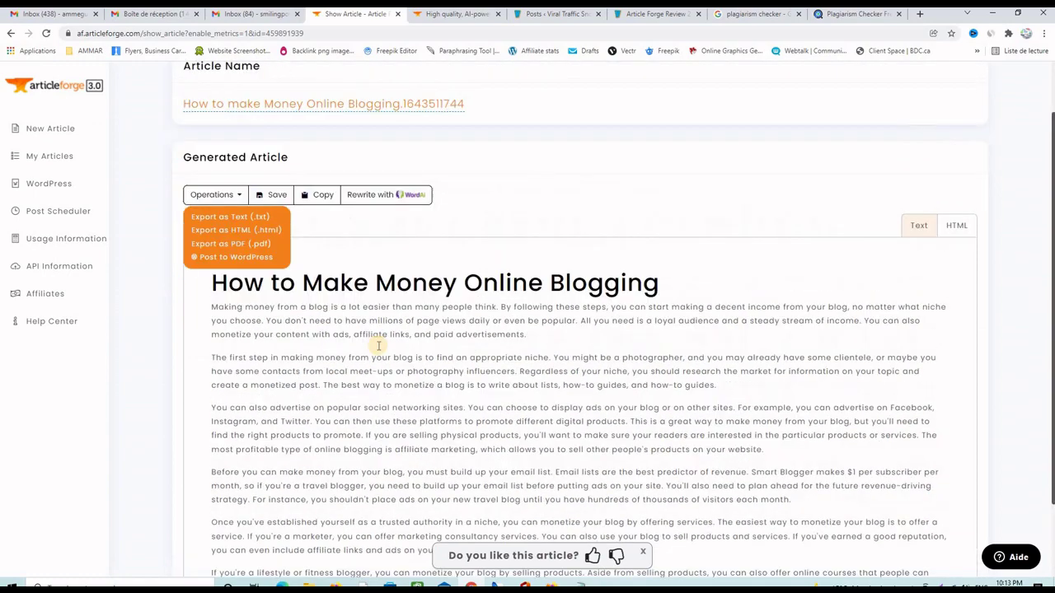
{"action": "scroll", "coordinate": [374, 344], "scroll_direction": "down", "scroll_amount": 1}
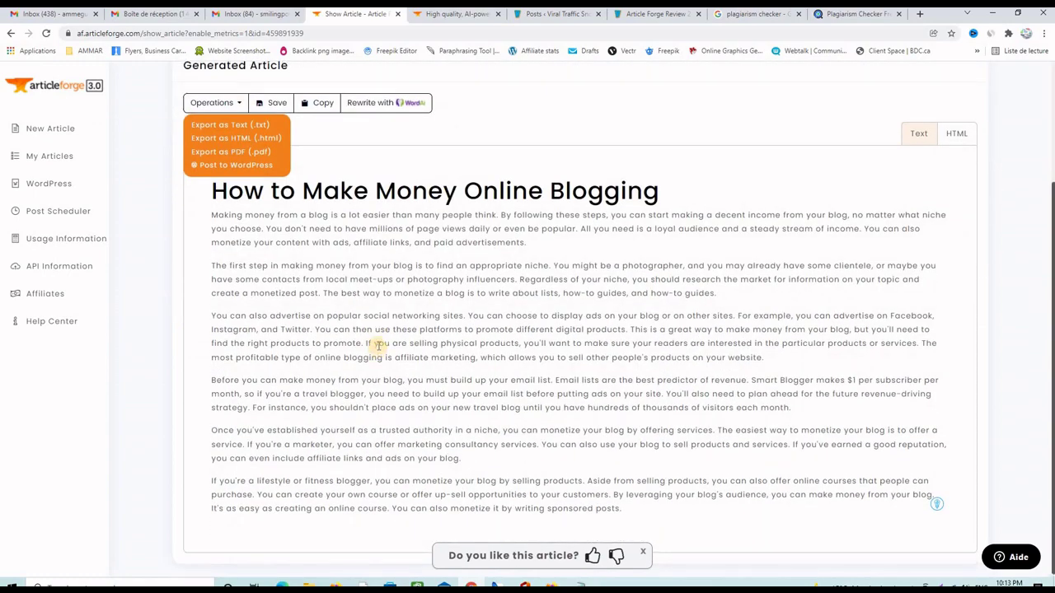
{"action": "scroll", "coordinate": [378, 346], "scroll_direction": "up", "scroll_amount": 2}
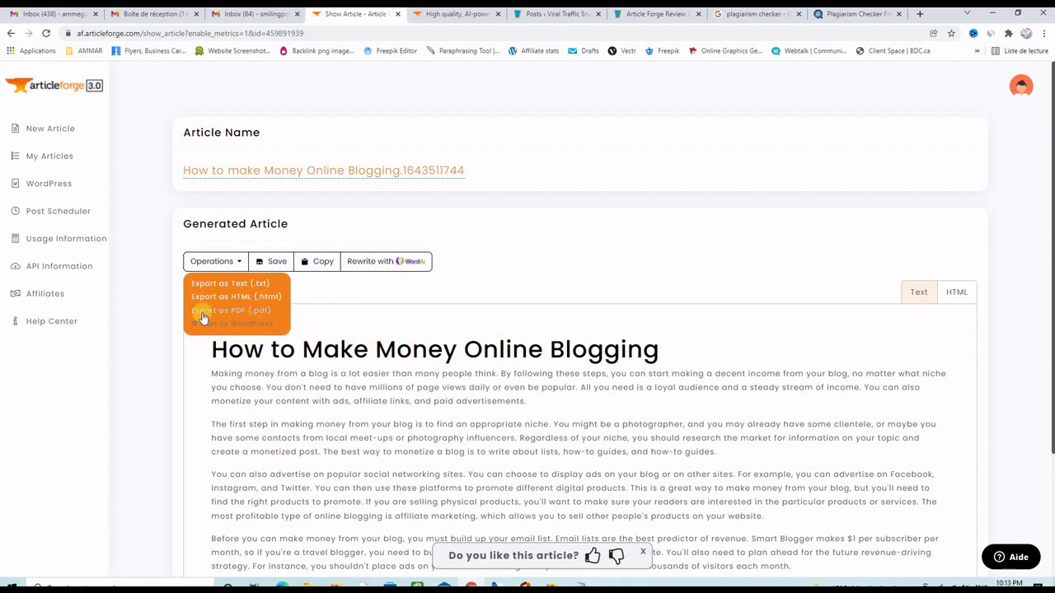
{"action": "left_click", "coordinate": [255, 319]}
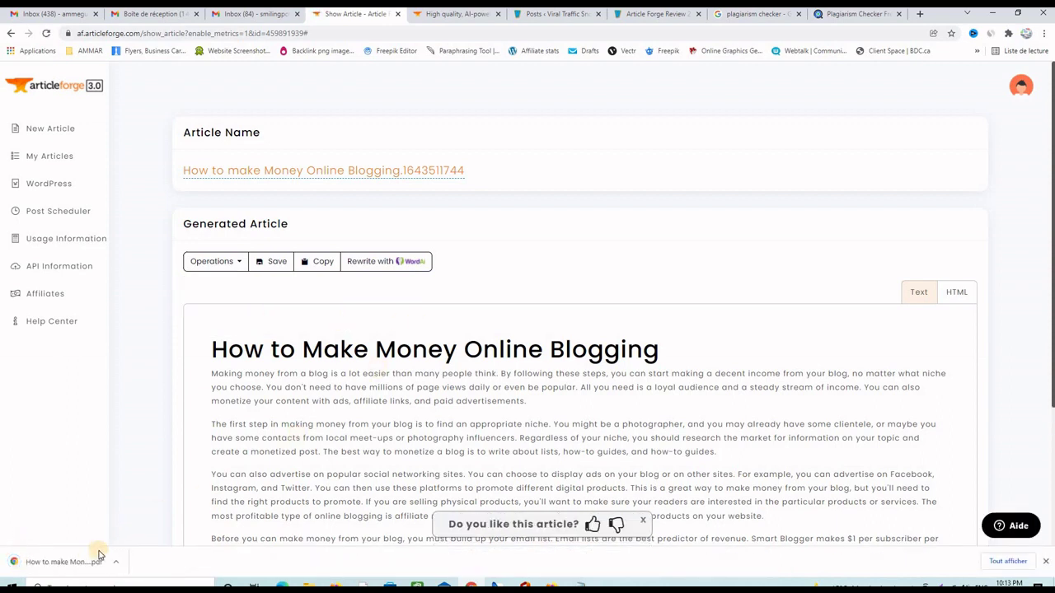
Inspect the generated article's HTML source and return to its text view
{"action": "left_click", "coordinate": [234, 261]}
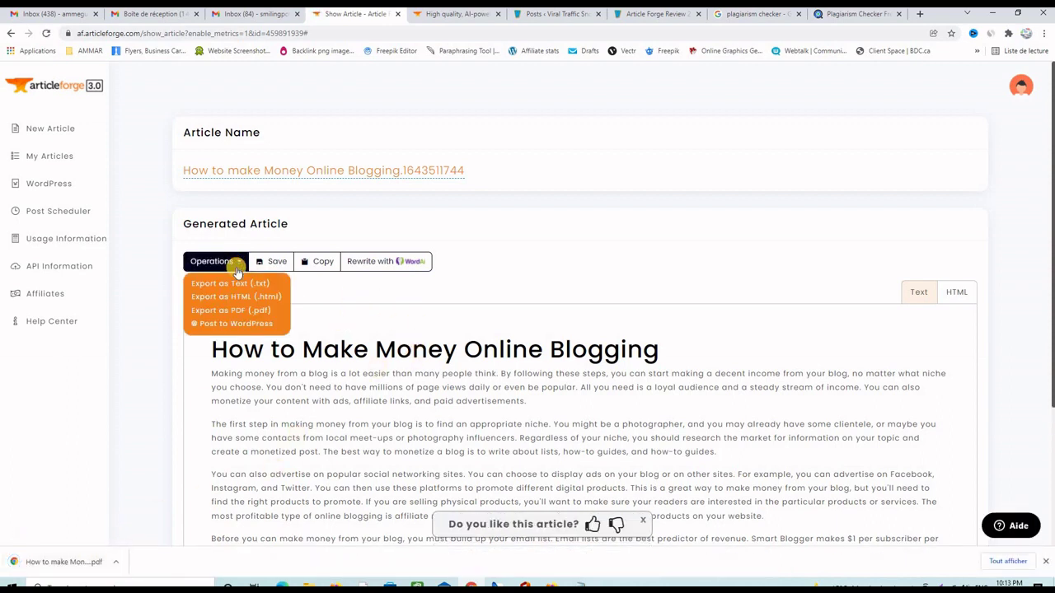
{"action": "left_click", "coordinate": [631, 275]}
{"action": "left_click", "coordinate": [957, 294]}
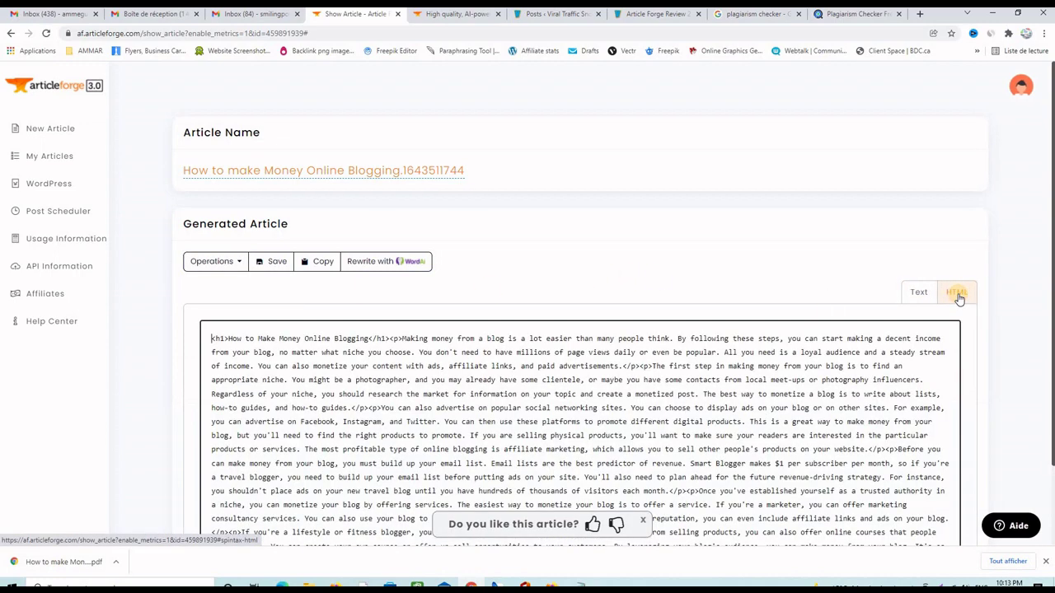
{"action": "scroll", "coordinate": [579, 382], "scroll_direction": "down", "scroll_amount": 1}
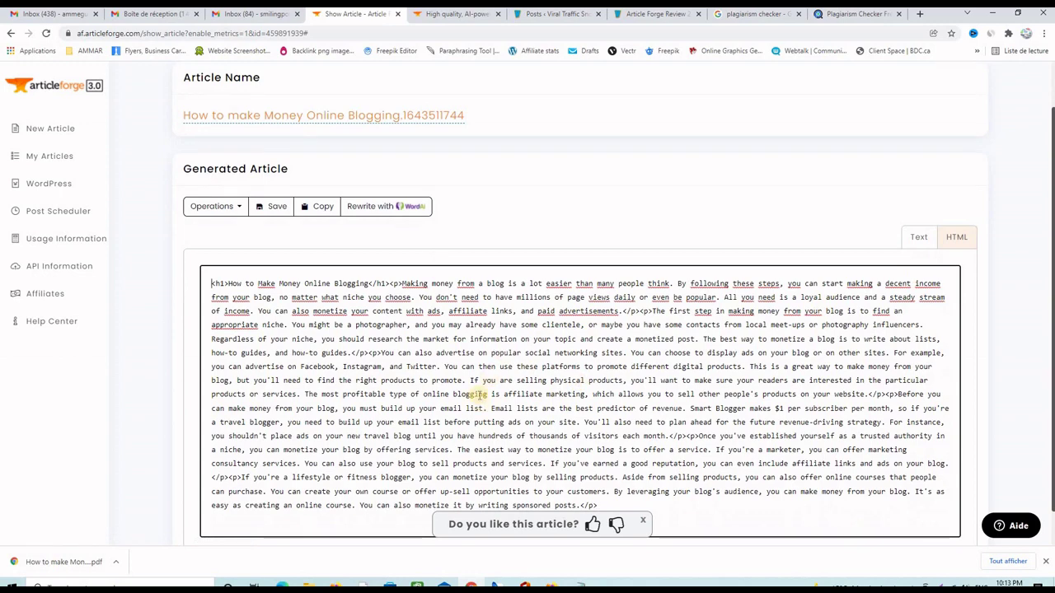
{"action": "left_click", "coordinate": [917, 238]}
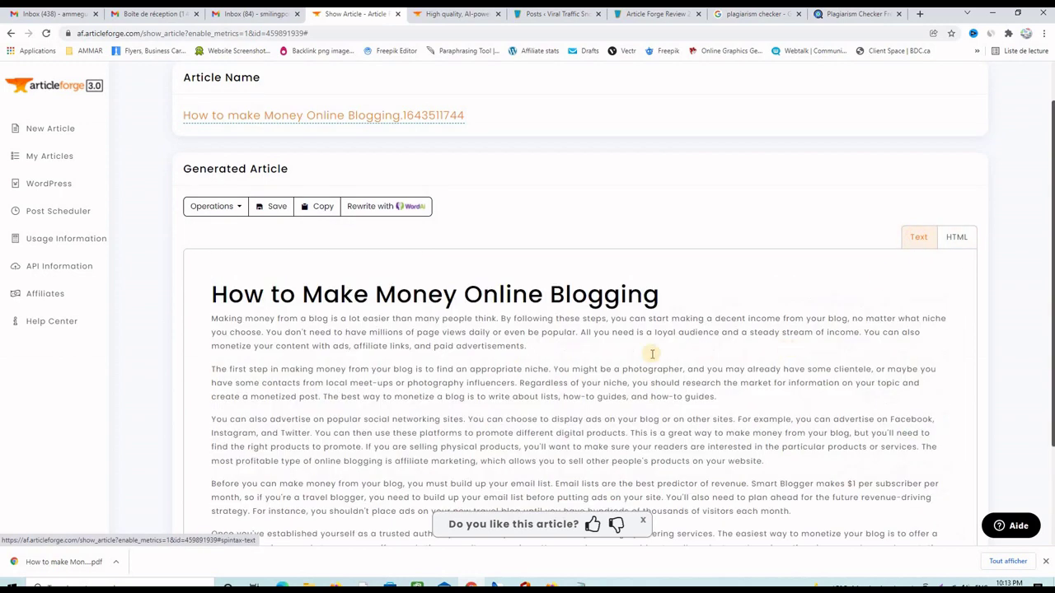
Copy the whole article, including its heading, to the clipboard as text and clear the selection
{"action": "scroll", "coordinate": [558, 311], "scroll_direction": "down", "scroll_amount": 2}
{"action": "left_click", "coordinate": [318, 98]}
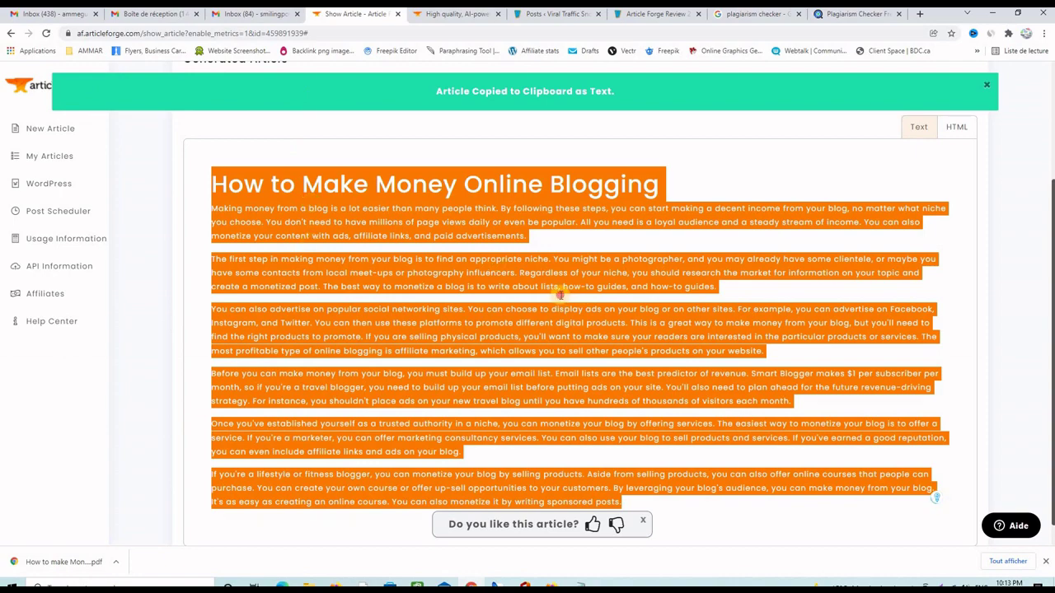
{"action": "left_click", "coordinate": [561, 308]}
{"action": "scroll", "coordinate": [581, 296], "scroll_direction": "up", "scroll_amount": 3}
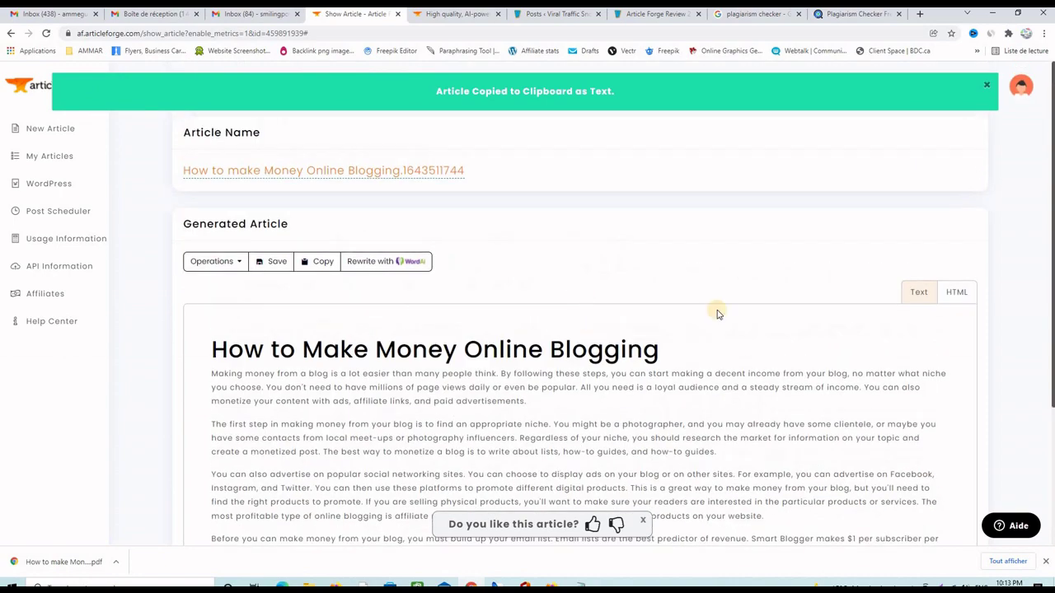
Open the list of generated articles and compare it with the Viral Traffic Snowball posts in WordPress admin
{"action": "left_click", "coordinate": [40, 158]}
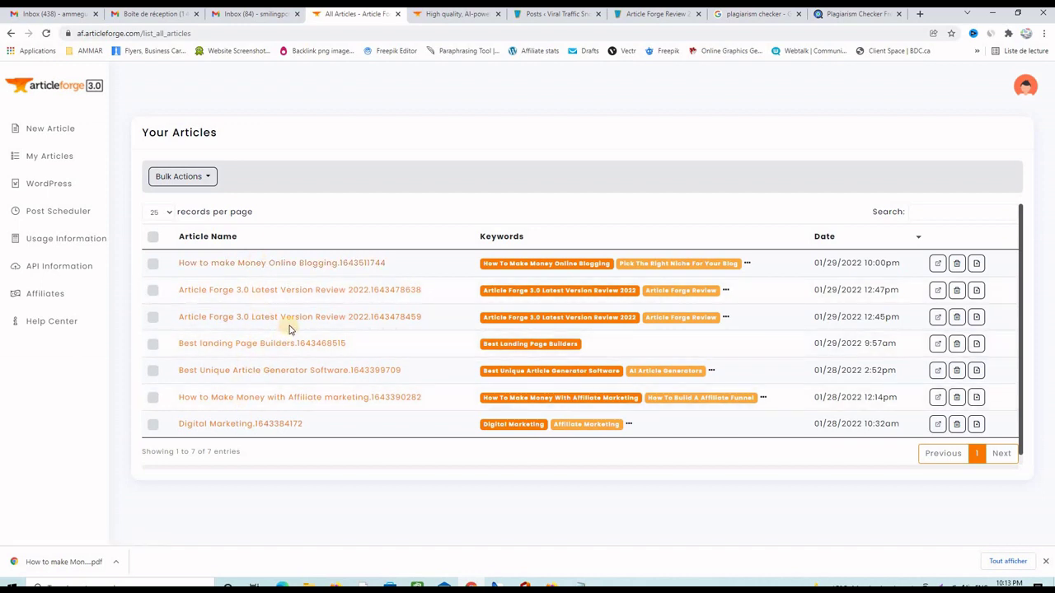
{"action": "left_click", "coordinate": [548, 15]}
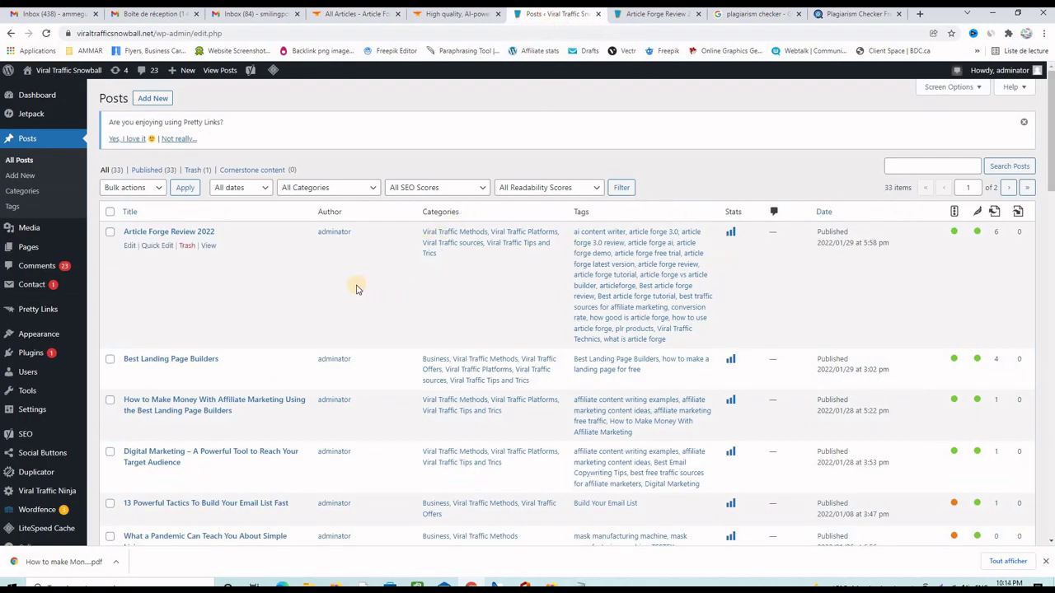
{"action": "scroll", "coordinate": [266, 309], "scroll_direction": "down", "scroll_amount": 2}
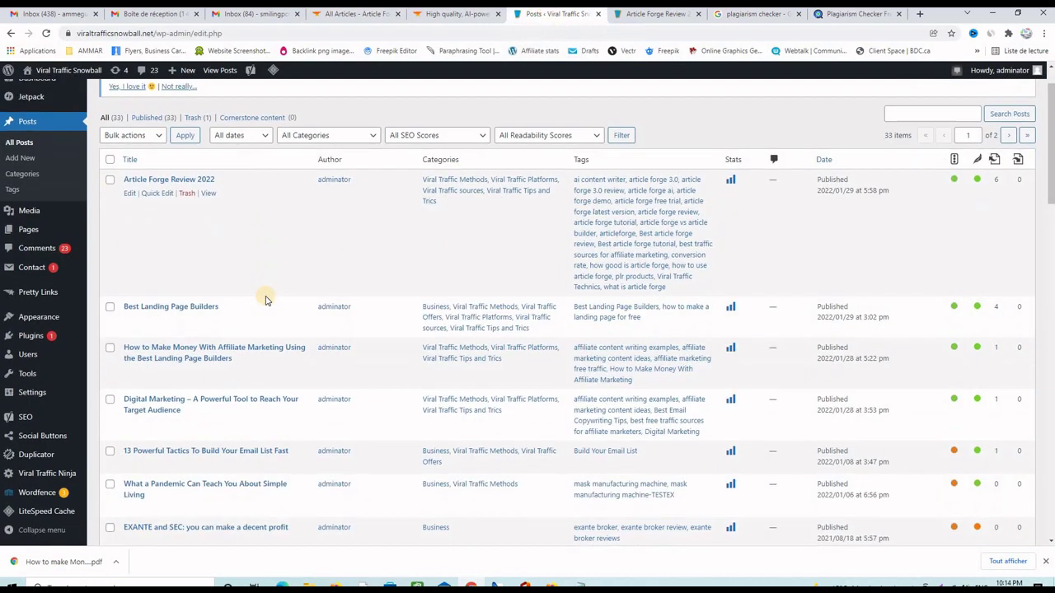
{"action": "scroll", "coordinate": [277, 247], "scroll_direction": "up", "scroll_amount": 2}
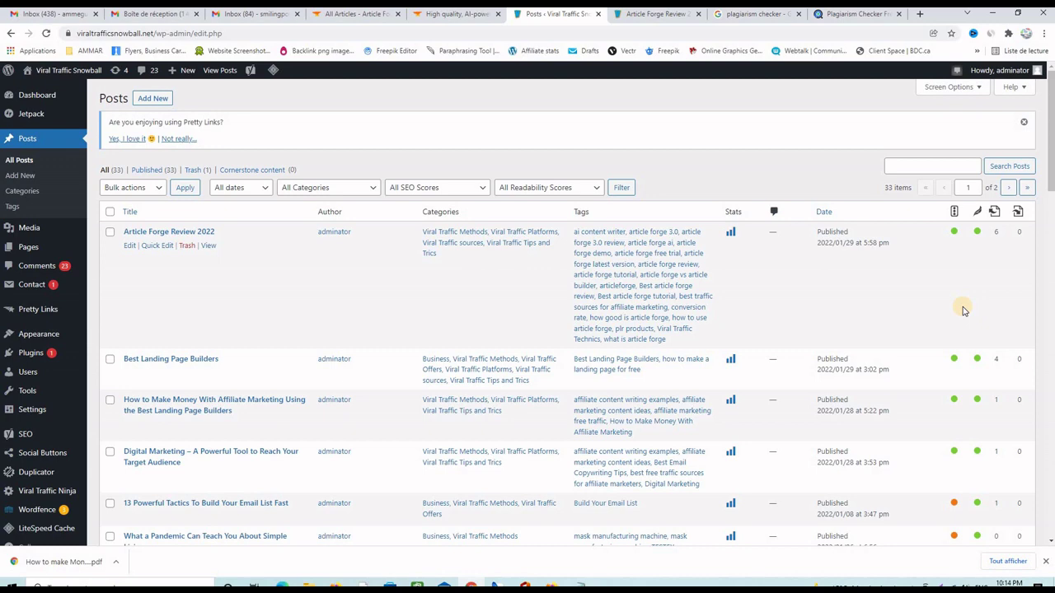
Browse the public Viral Traffic Snowball blog and read through its "Article Forge Review 2022" post
{"action": "key", "text": "ctrl+Tab"}
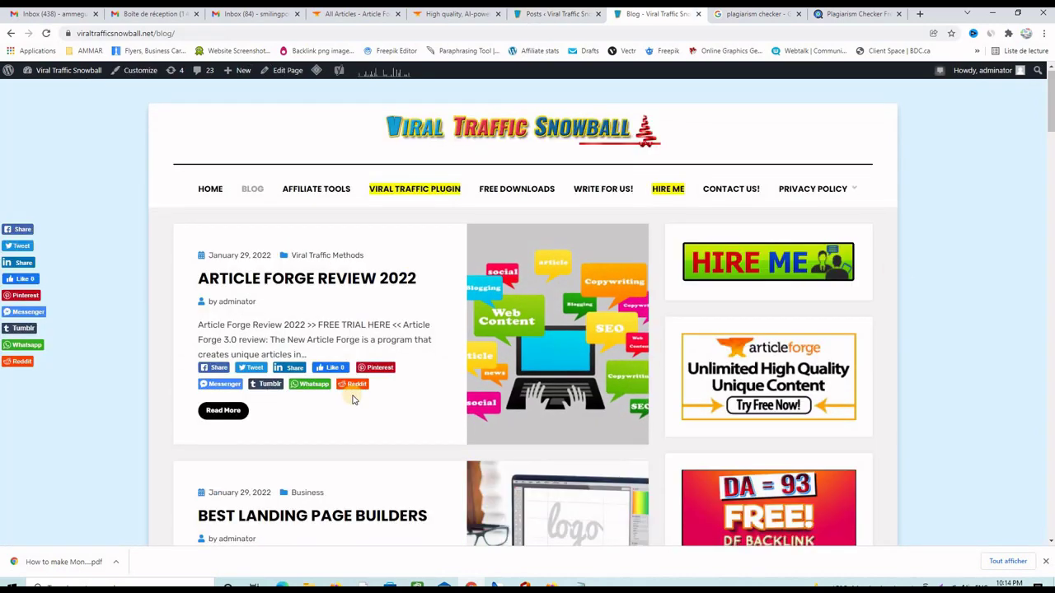
{"action": "scroll", "coordinate": [353, 400], "scroll_direction": "down", "scroll_amount": 8}
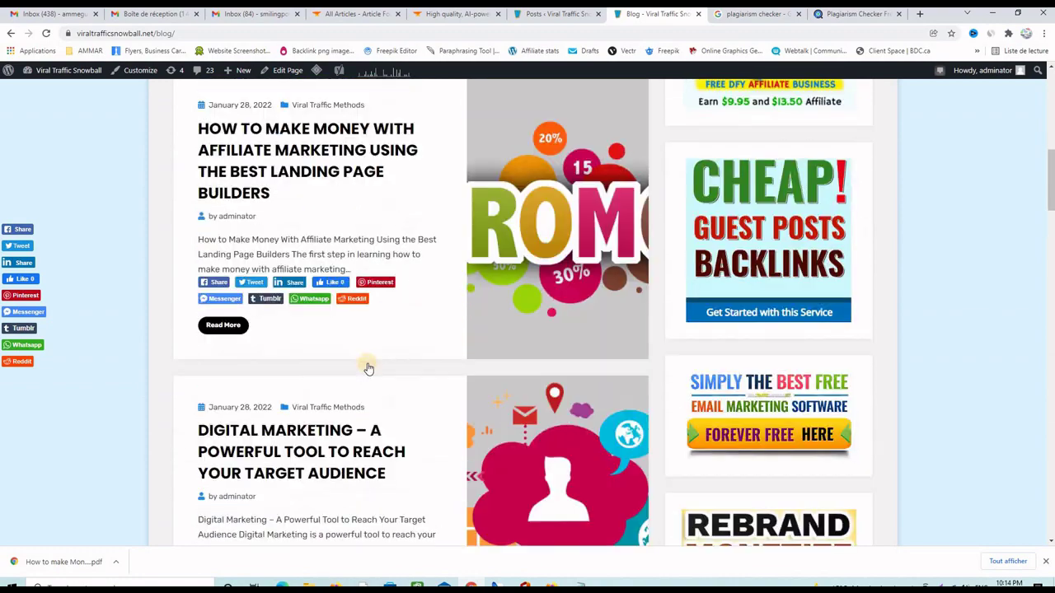
{"action": "scroll", "coordinate": [368, 368], "scroll_direction": "up", "scroll_amount": 8}
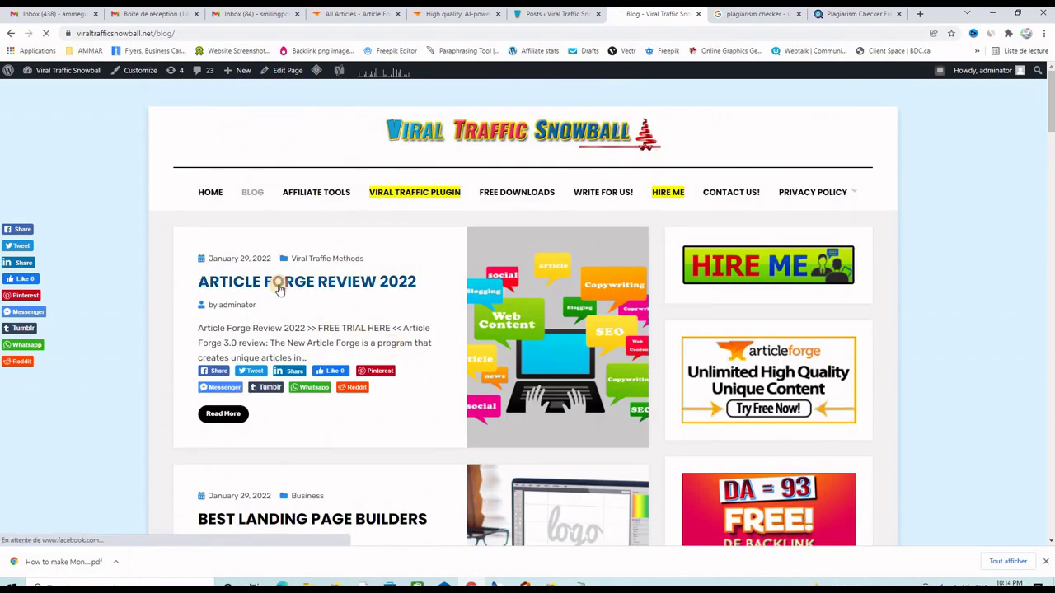
{"action": "left_click", "coordinate": [278, 285]}
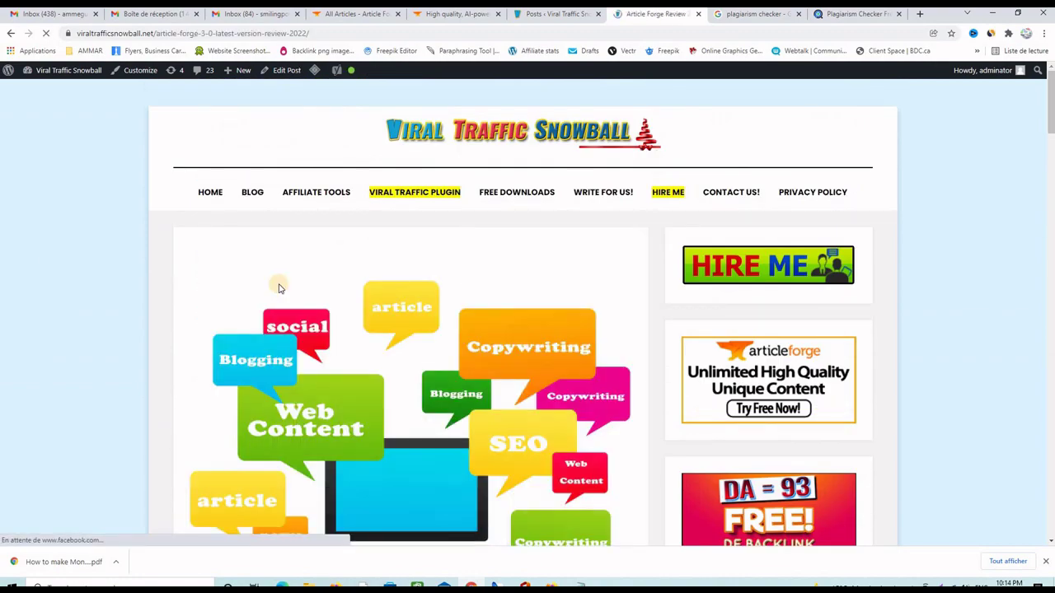
{"action": "scroll", "coordinate": [434, 341], "scroll_direction": "down", "scroll_amount": 9}
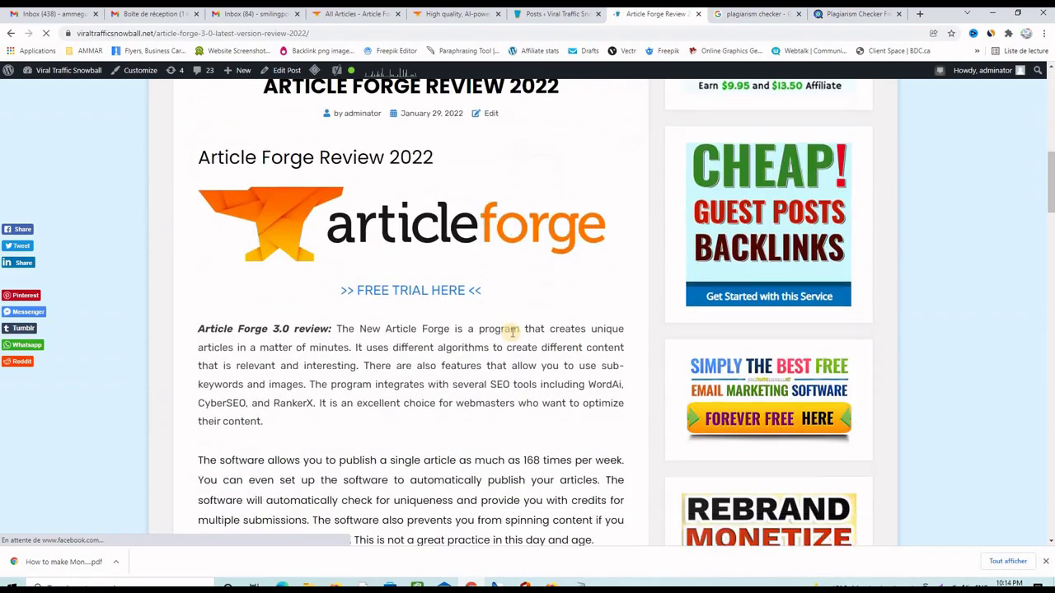
{"action": "scroll", "coordinate": [511, 333], "scroll_direction": "down", "scroll_amount": 10}
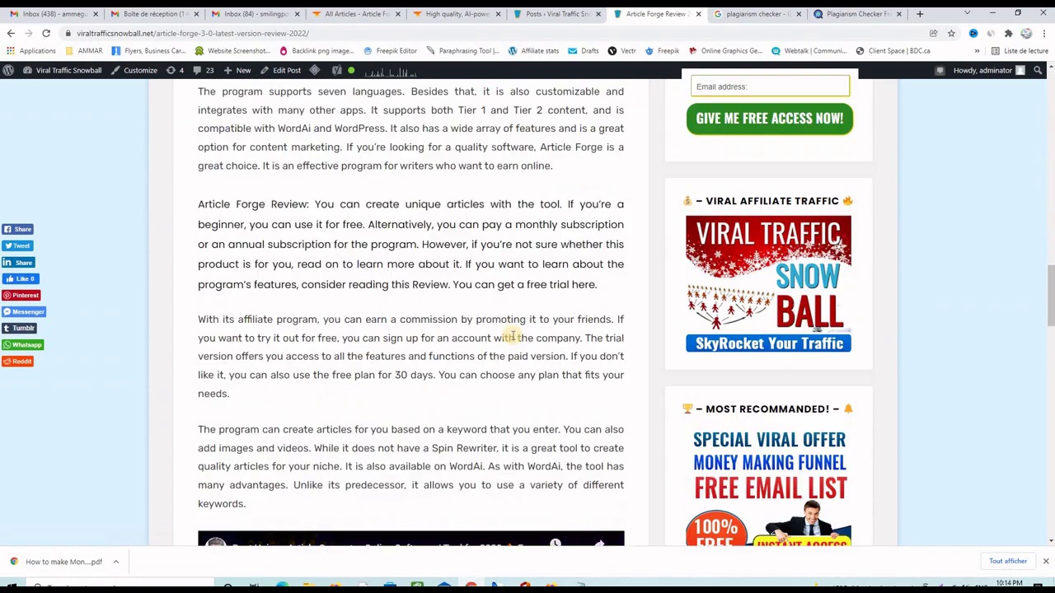
{"action": "scroll", "coordinate": [512, 333], "scroll_direction": "down", "scroll_amount": 3}
{"action": "scroll", "coordinate": [511, 334], "scroll_direction": "up", "scroll_amount": 10}
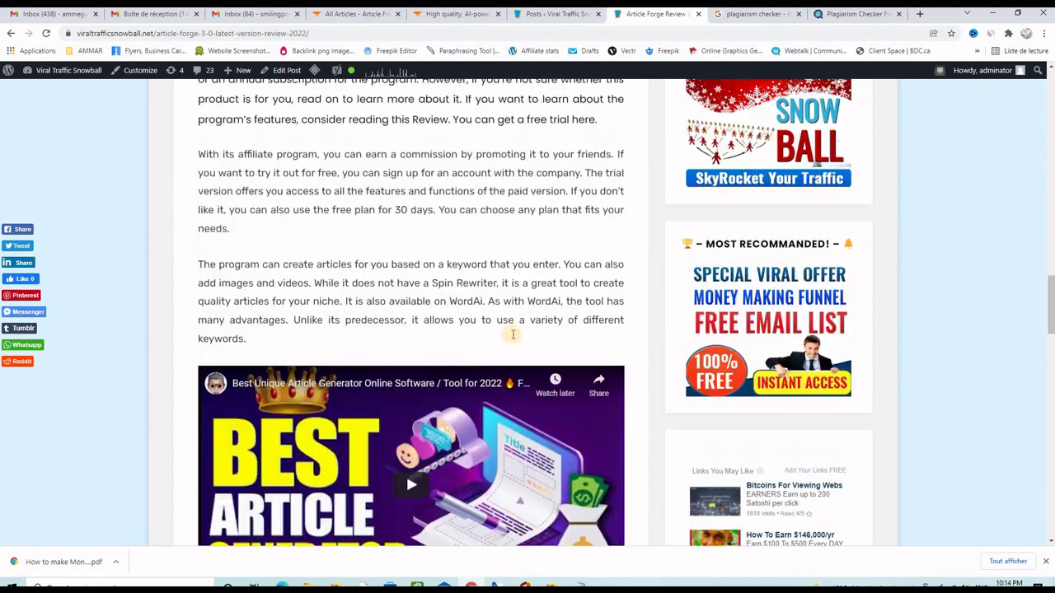
{"action": "scroll", "coordinate": [512, 332], "scroll_direction": "up", "scroll_amount": 8}
Return to Article Forge and view the connected WordPress blogs and the Post Scheduler
{"action": "left_click", "coordinate": [356, 14]}
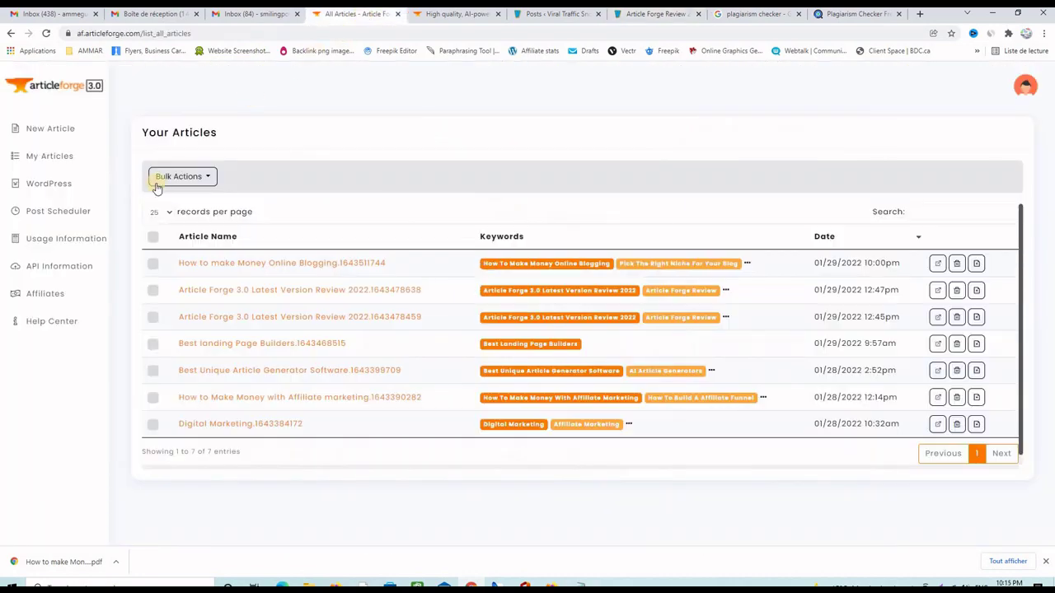
{"action": "left_click", "coordinate": [39, 186]}
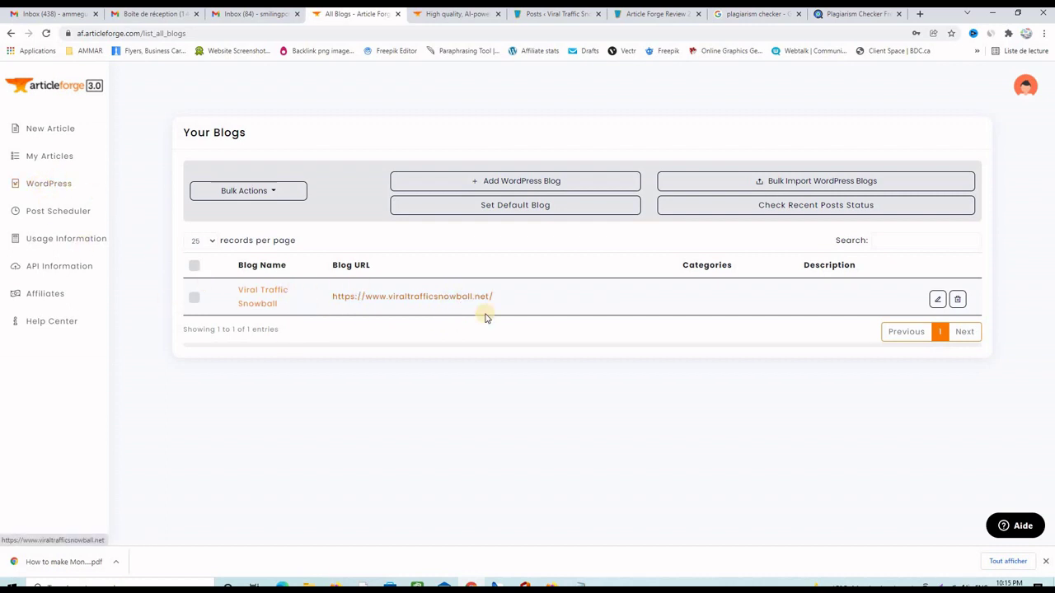
{"action": "left_click", "coordinate": [42, 217]}
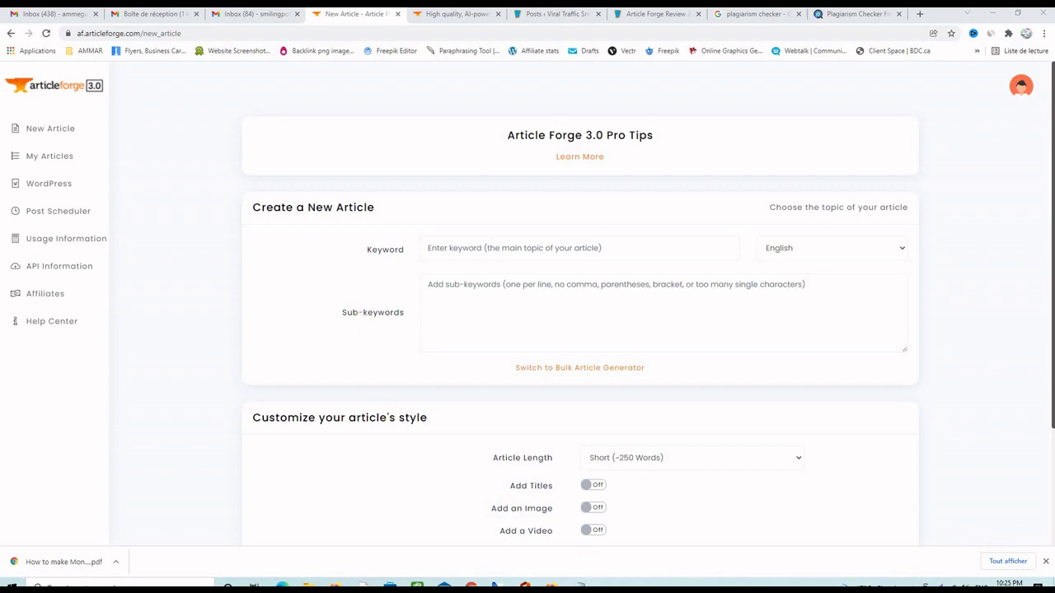
Switch to the Notepad notes and review the two blog topics and their sub-keyword lists on post optimization and off-page SEO
{"action": "left_click", "coordinate": [580, 585]}
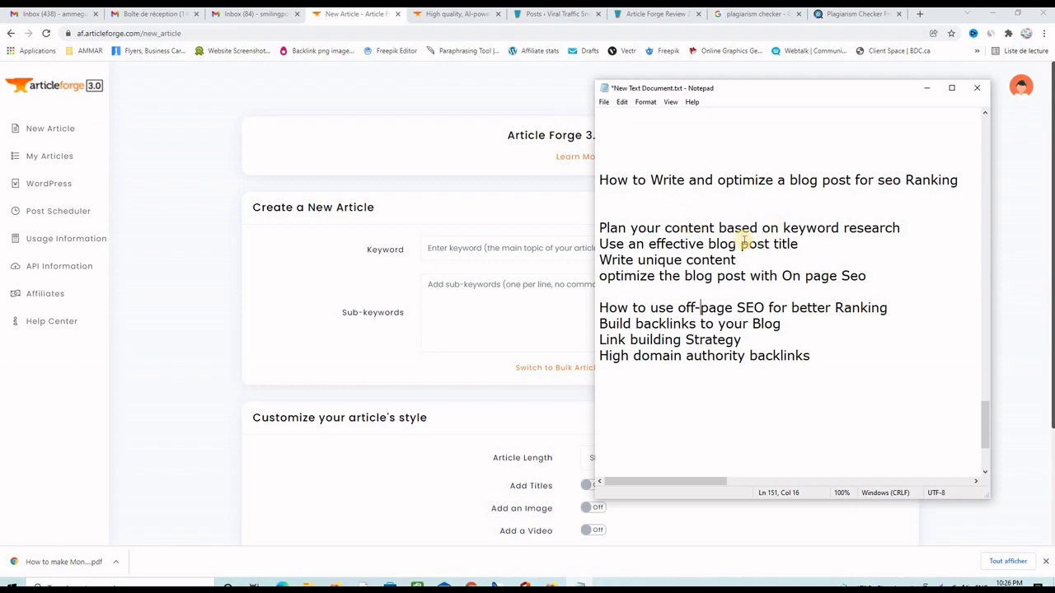
{"action": "left_click_drag", "start_coordinate": [726, 228], "coordinate": [803, 353]}
{"action": "left_click", "coordinate": [808, 264]}
{"action": "left_click", "coordinate": [816, 346]}
{"action": "left_click_drag", "start_coordinate": [699, 307], "coordinate": [748, 355]}
{"action": "left_click", "coordinate": [730, 326]}
{"action": "left_click_drag", "start_coordinate": [701, 308], "coordinate": [748, 355]}
{"action": "key", "text": "Down"}
{"action": "key", "text": "BackSpace"}
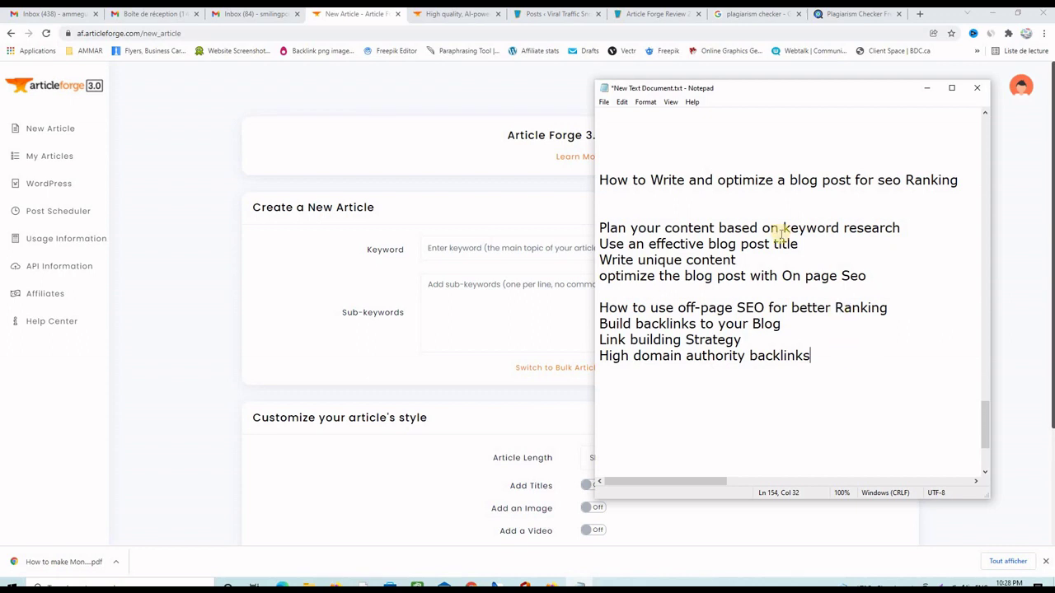
{"action": "left_click_drag", "start_coordinate": [700, 228], "coordinate": [759, 276]}
{"action": "left_click", "coordinate": [811, 262]}
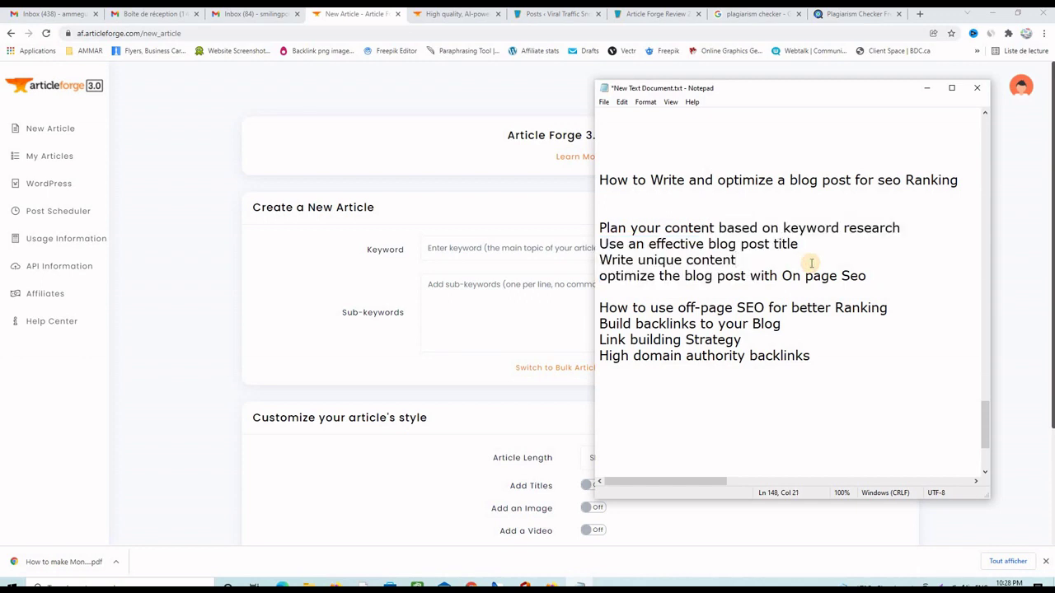
{"action": "left_click_drag", "start_coordinate": [677, 308], "coordinate": [774, 356]}
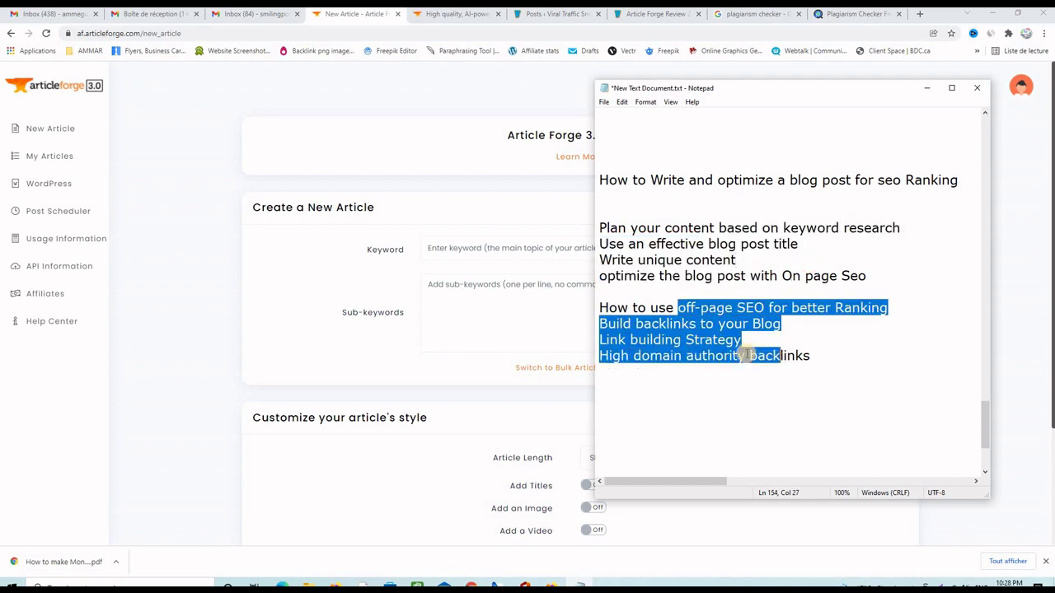
{"action": "left_click", "coordinate": [736, 344]}
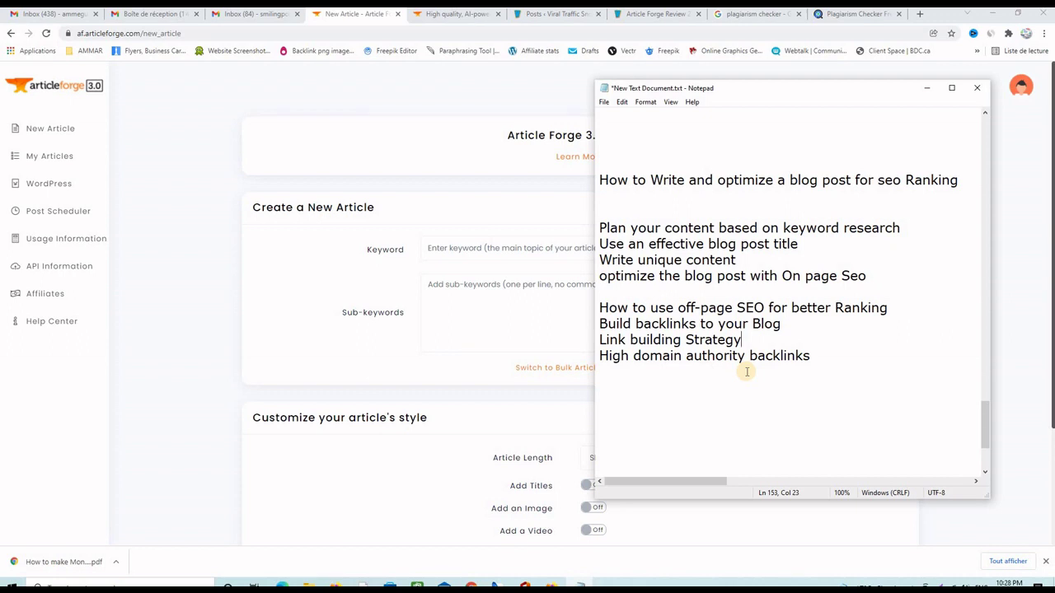
Copy the title "How to Write and optimize a blog post for seo Ranking" from the notes into Article Forge's keyword field
{"action": "triple_click", "coordinate": [870, 192]}
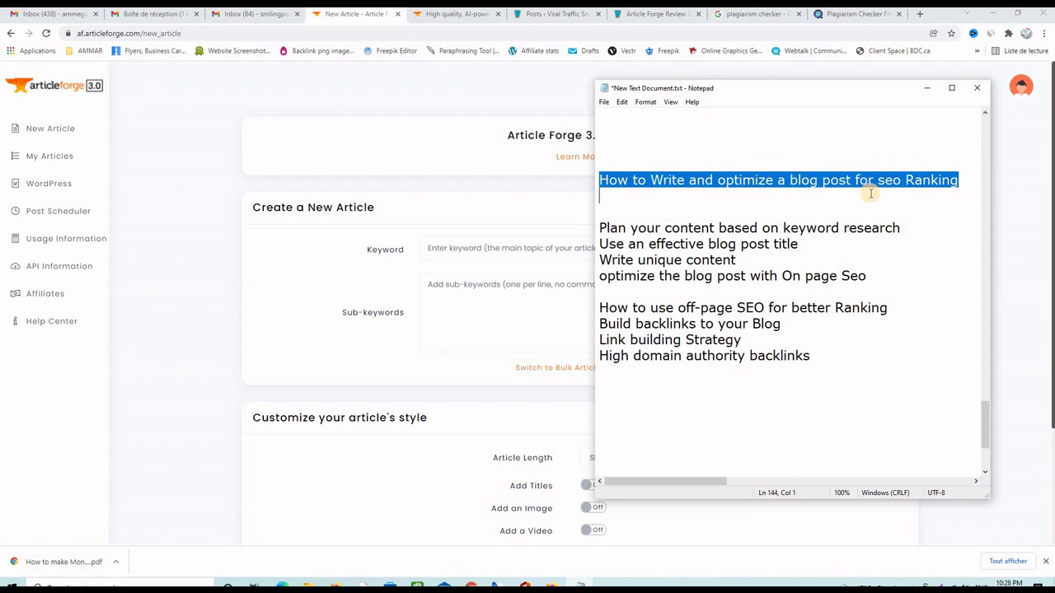
{"action": "right_click", "coordinate": [754, 180]}
{"action": "left_click", "coordinate": [797, 215]}
{"action": "left_click", "coordinate": [462, 248]}
{"action": "right_click", "coordinate": [477, 254]}
{"action": "left_click", "coordinate": [491, 337]}
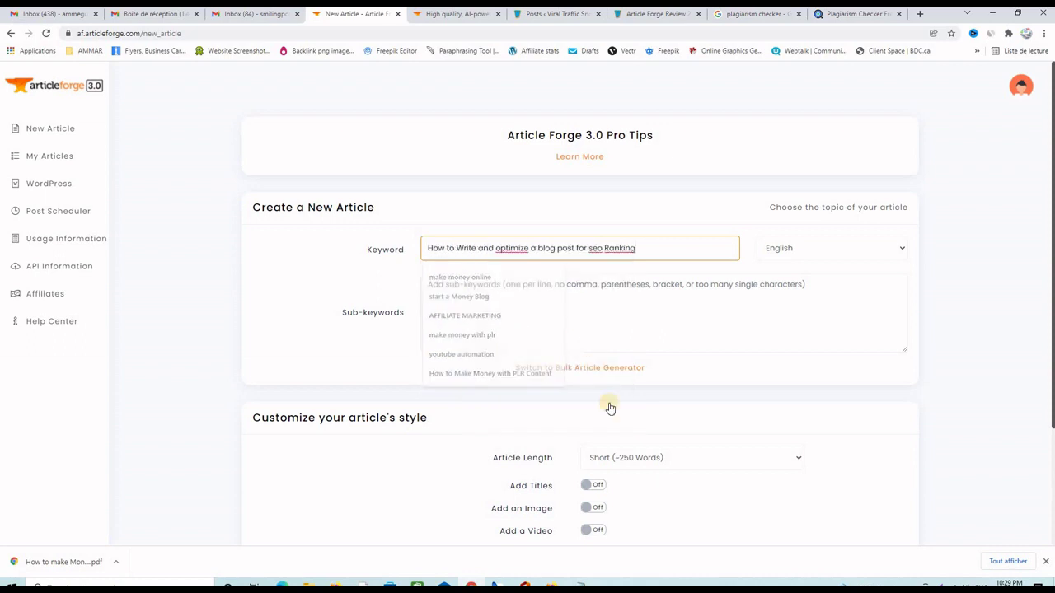
Copy the four lines from "Plan your content based on keyword research" to "optimize the blog post with On page Seo" into the sub-keywords
{"action": "left_click", "coordinate": [580, 586]}
{"action": "left_click", "coordinate": [636, 238]}
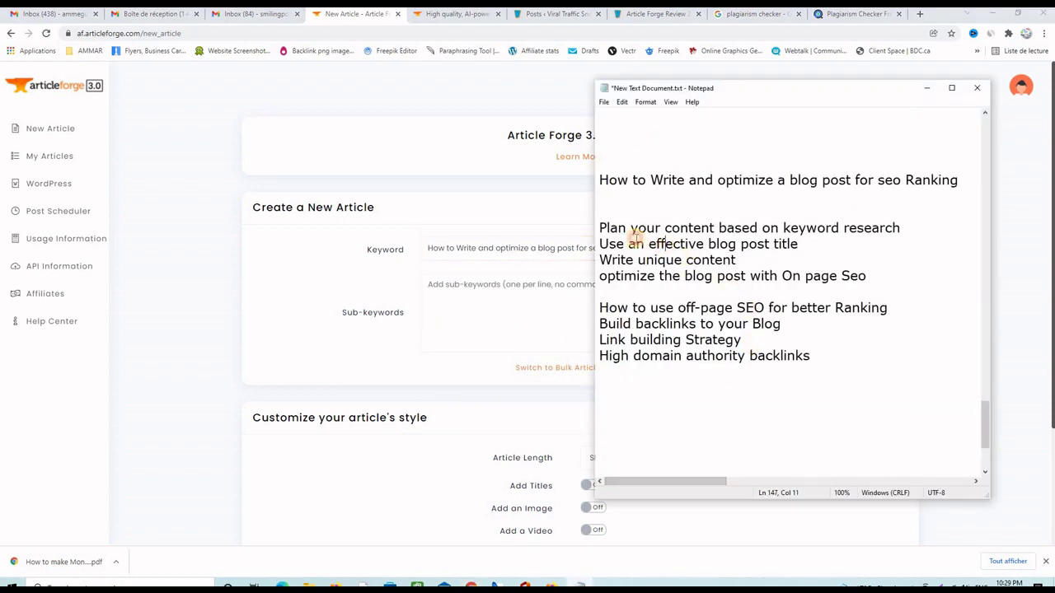
{"action": "left_click_drag", "start_coordinate": [600, 228], "coordinate": [867, 278]}
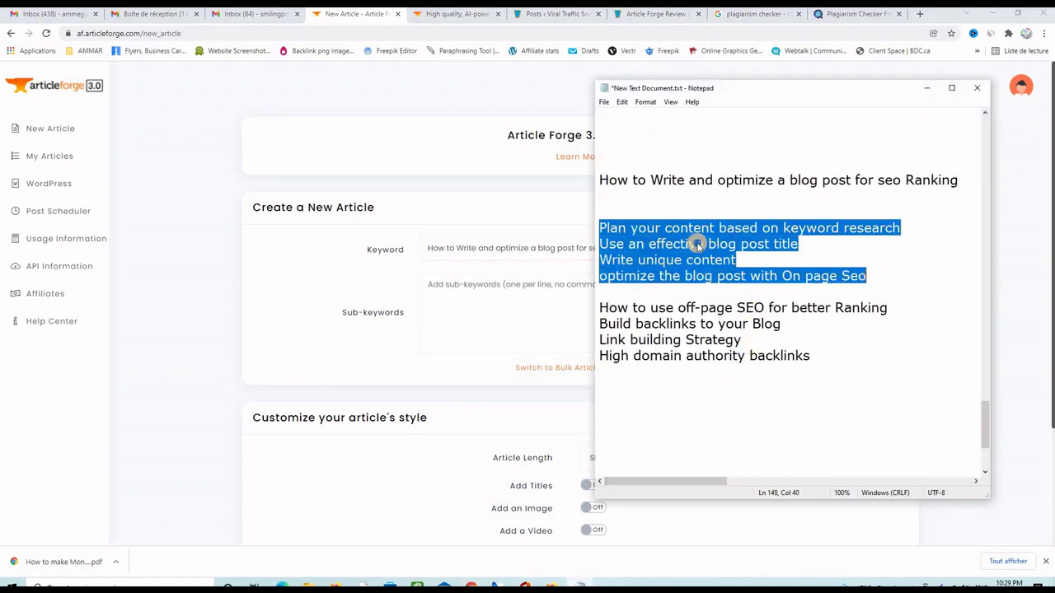
{"action": "right_click", "coordinate": [702, 247]}
{"action": "left_click", "coordinate": [723, 279]}
{"action": "left_click", "coordinate": [473, 294]}
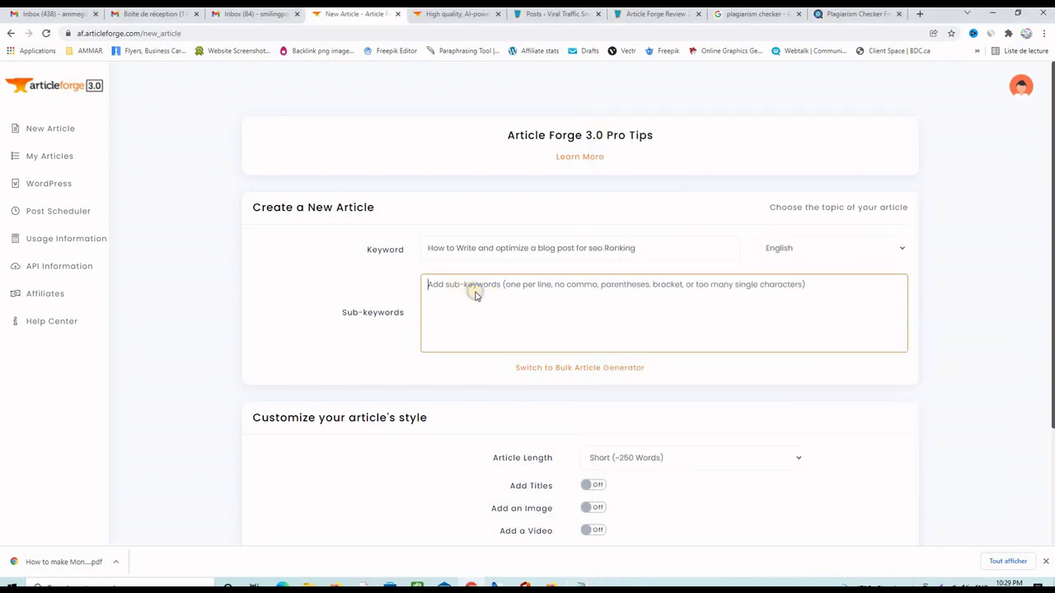
{"action": "right_click", "coordinate": [462, 293]}
{"action": "left_click", "coordinate": [488, 377]}
Set the article length to Long (~750 Words), enable titles, an image and a video, and create the article
{"action": "scroll", "coordinate": [596, 325], "scroll_direction": "down", "scroll_amount": 2}
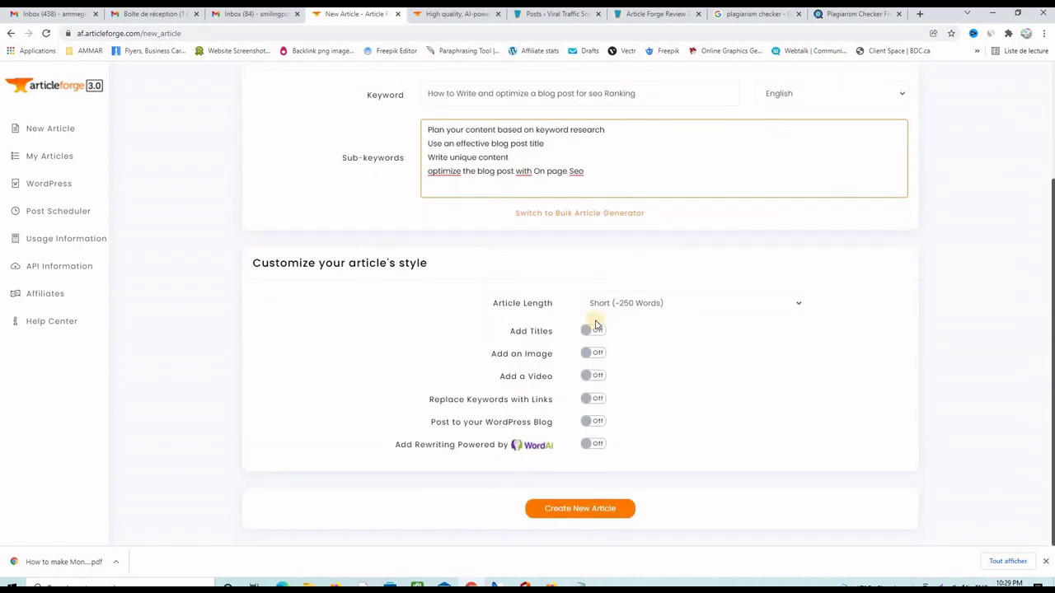
{"action": "left_click", "coordinate": [668, 304]}
{"action": "left_click", "coordinate": [645, 357]}
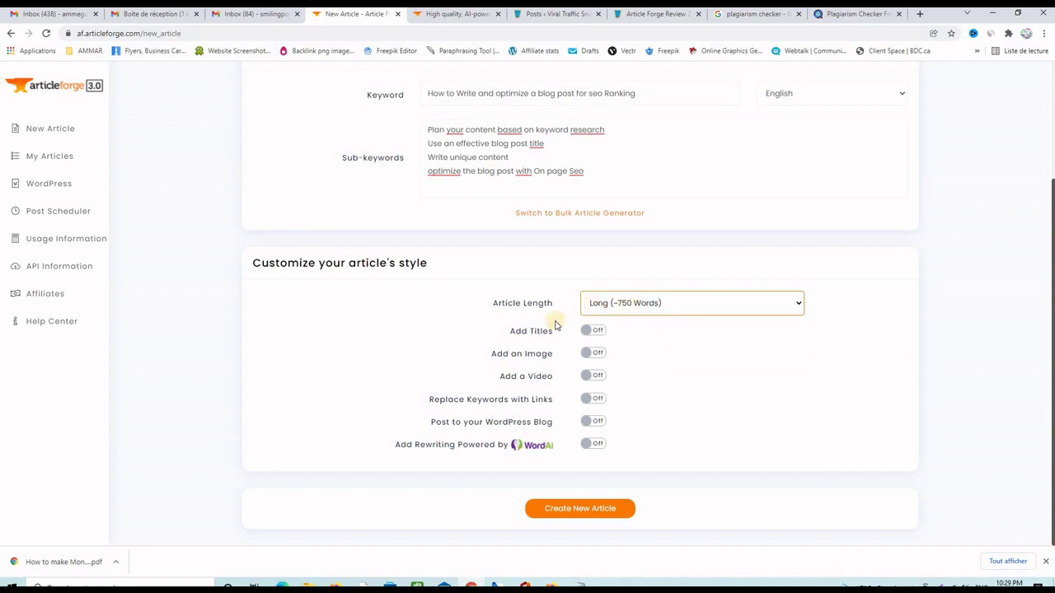
{"action": "left_click", "coordinate": [595, 333]}
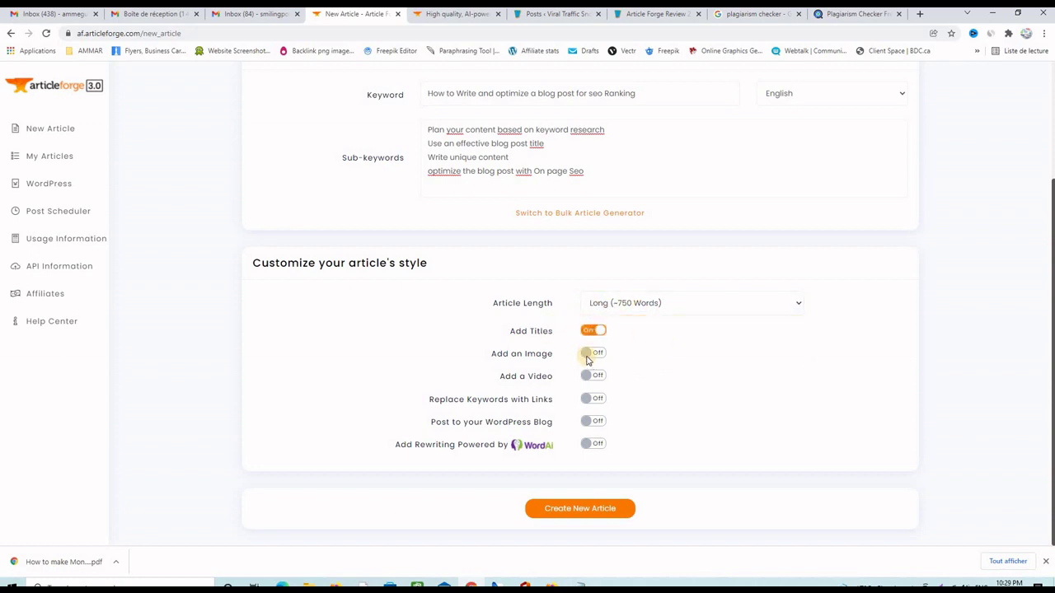
{"action": "left_click", "coordinate": [597, 354]}
{"action": "left_click", "coordinate": [590, 377]}
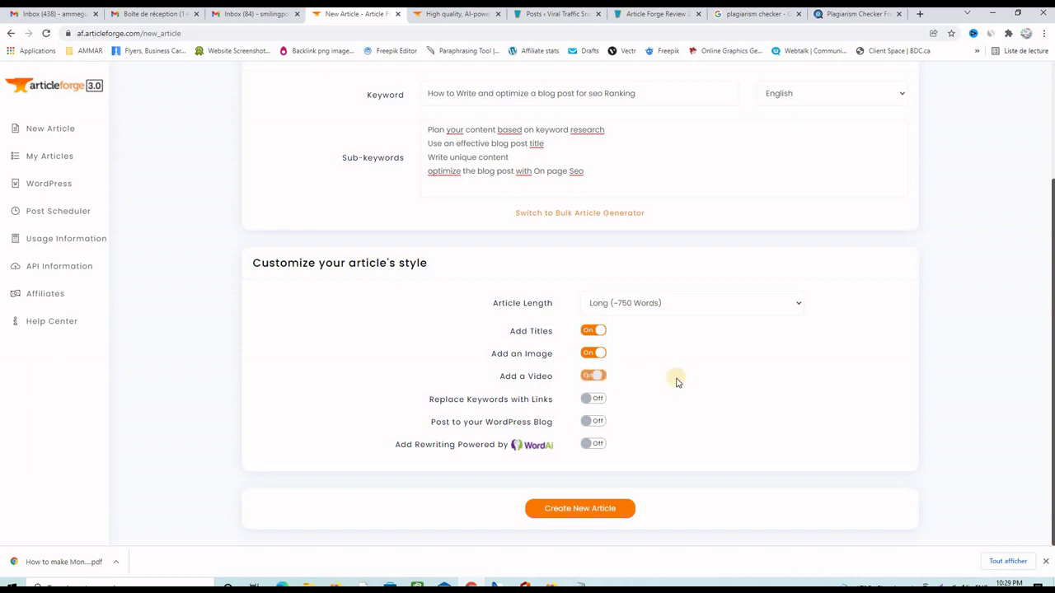
{"action": "left_click", "coordinate": [570, 509]}
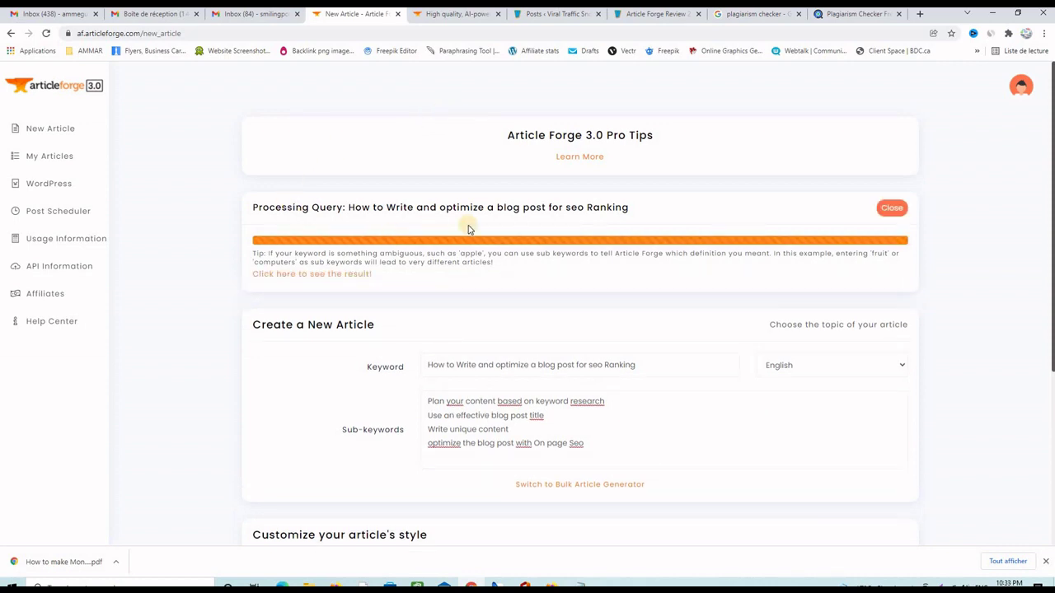
Open the generated article on optimizing a blog post and examine its text, image and embedded video
{"action": "left_click", "coordinate": [287, 274]}
{"action": "scroll", "coordinate": [464, 254], "scroll_direction": "down", "scroll_amount": 2}
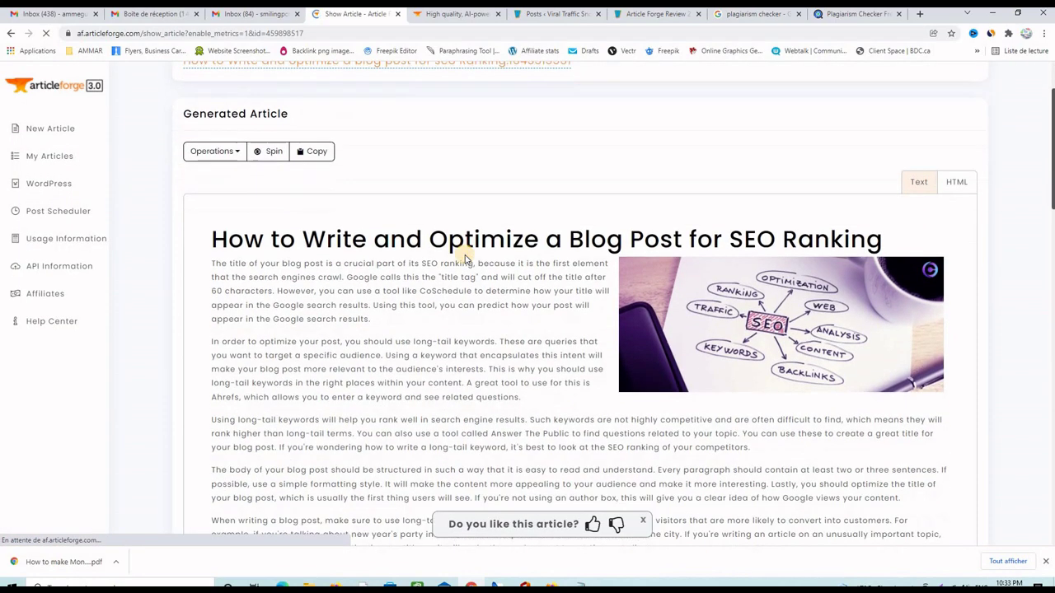
{"action": "scroll", "coordinate": [451, 267], "scroll_direction": "down", "scroll_amount": 2}
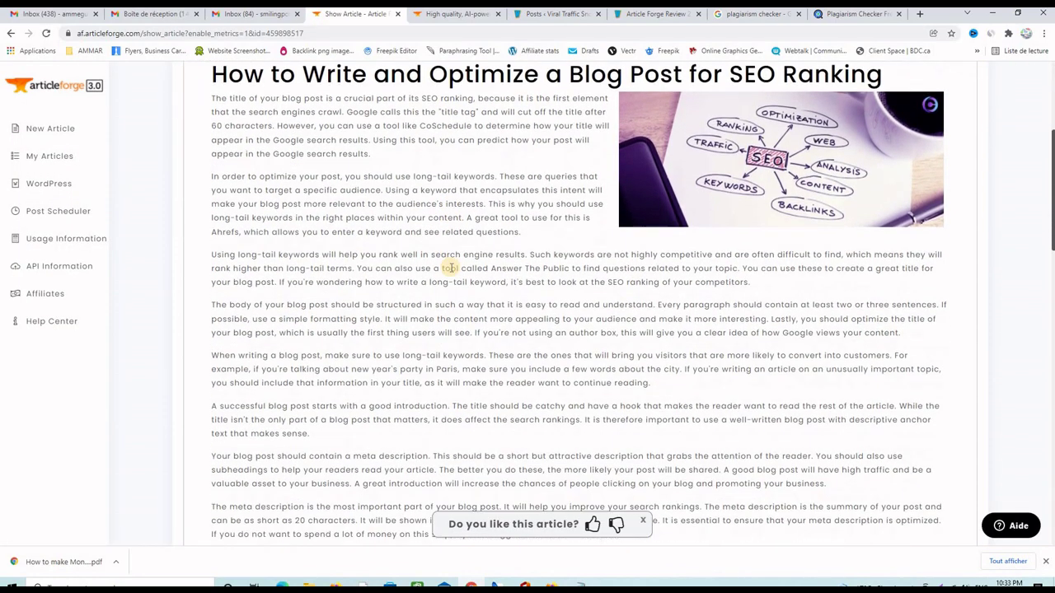
{"action": "scroll", "coordinate": [450, 267], "scroll_direction": "down", "scroll_amount": 2}
{"action": "scroll", "coordinate": [447, 267], "scroll_direction": "up", "scroll_amount": 5}
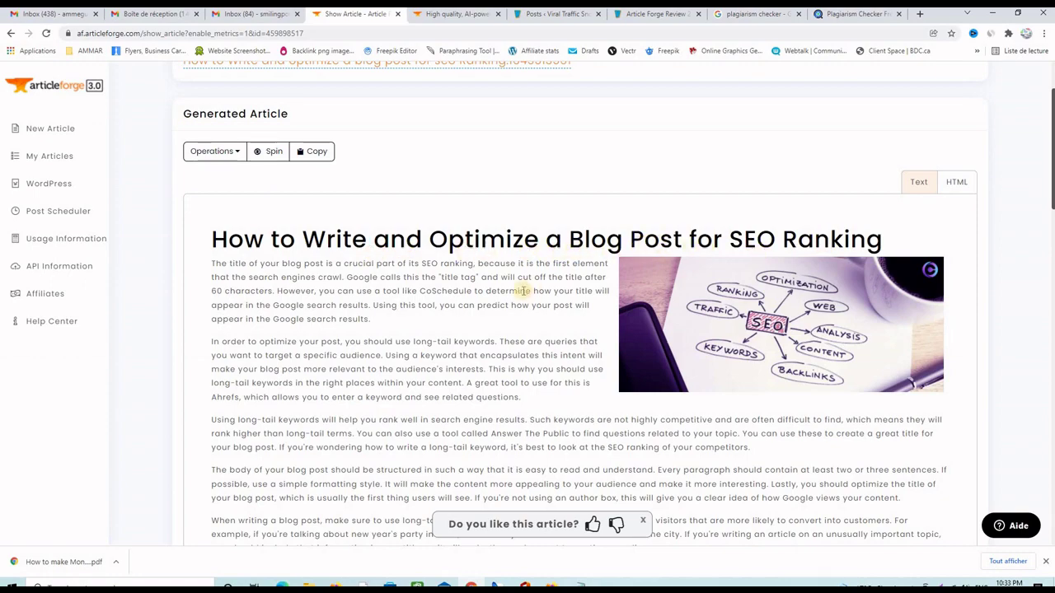
{"action": "scroll", "coordinate": [487, 295], "scroll_direction": "down", "scroll_amount": 5}
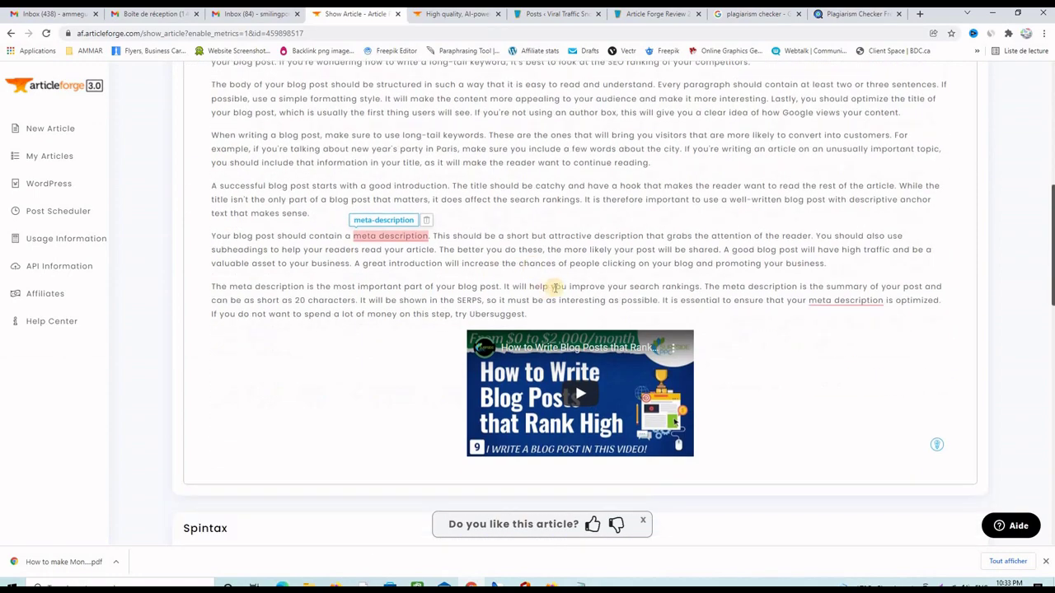
{"action": "scroll", "coordinate": [555, 285], "scroll_direction": "up", "scroll_amount": 3}
{"action": "scroll", "coordinate": [494, 305], "scroll_direction": "down", "scroll_amount": 5}
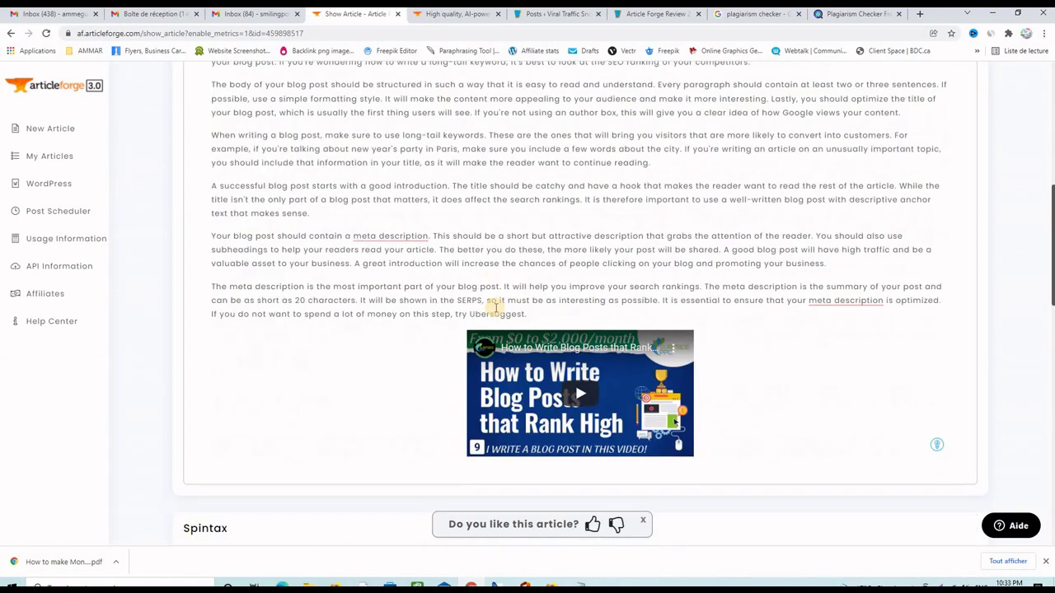
{"action": "scroll", "coordinate": [595, 308], "scroll_direction": "up", "scroll_amount": 15}
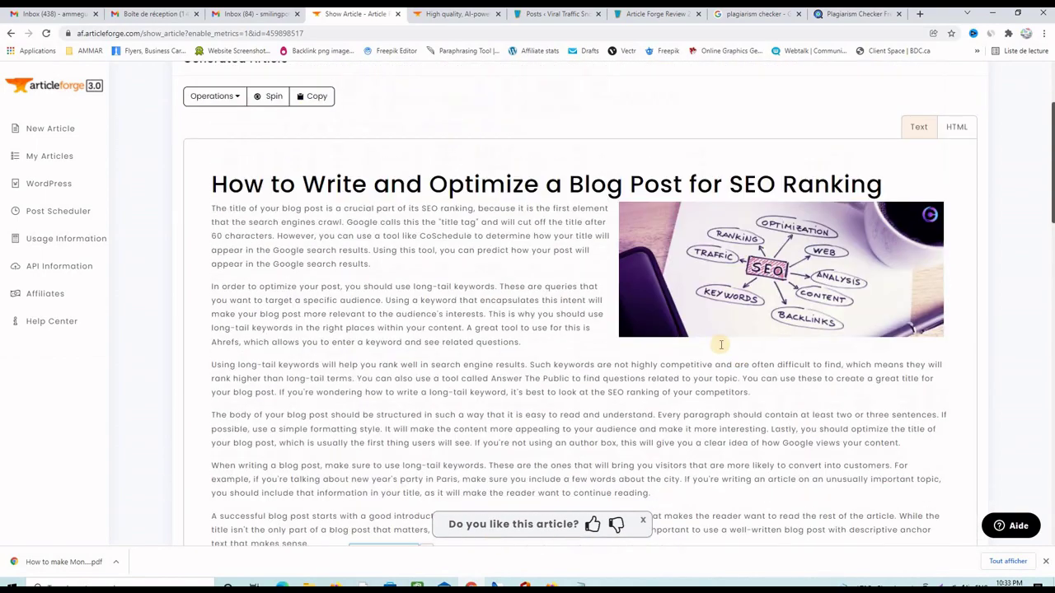
{"action": "scroll", "coordinate": [590, 326], "scroll_direction": "down", "scroll_amount": 3}
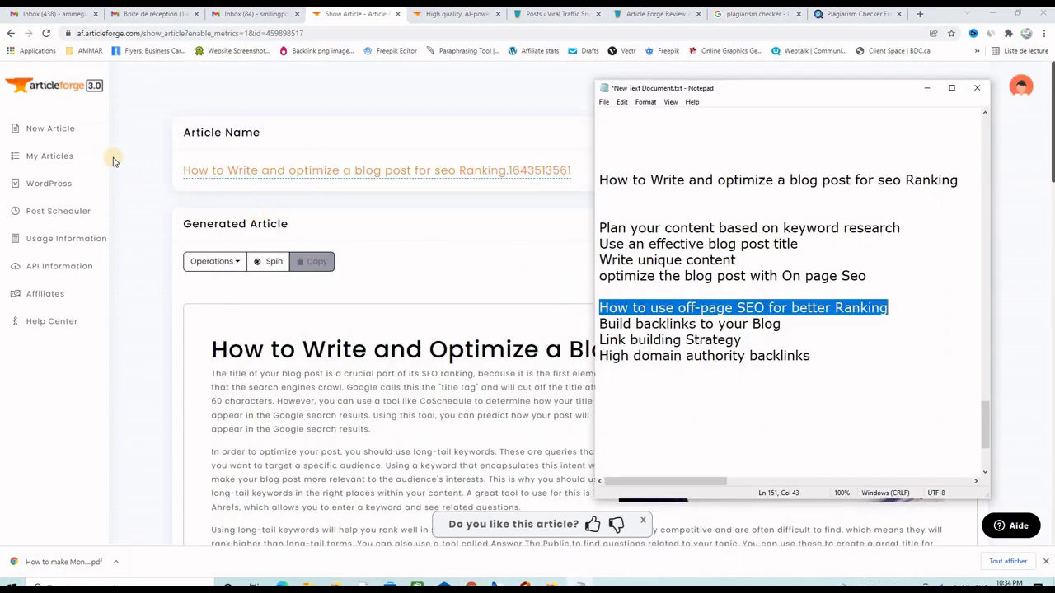
Start a new article and copy "How to use off-page SEO for better Ranking" from the notes in as its keyword
{"action": "left_click", "coordinate": [51, 129]}
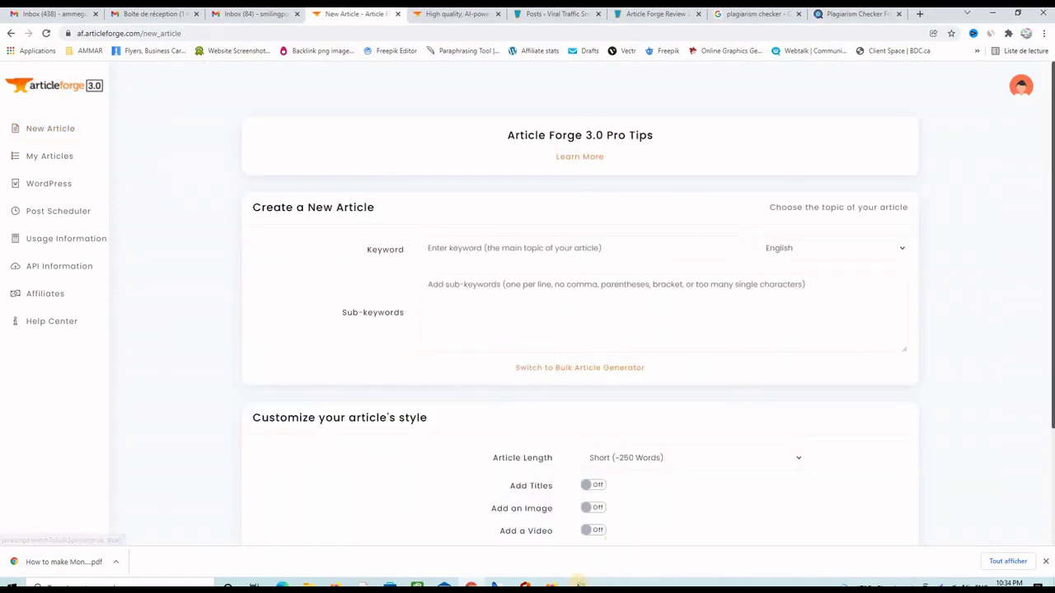
{"action": "left_click", "coordinate": [581, 584]}
{"action": "right_click", "coordinate": [748, 307]}
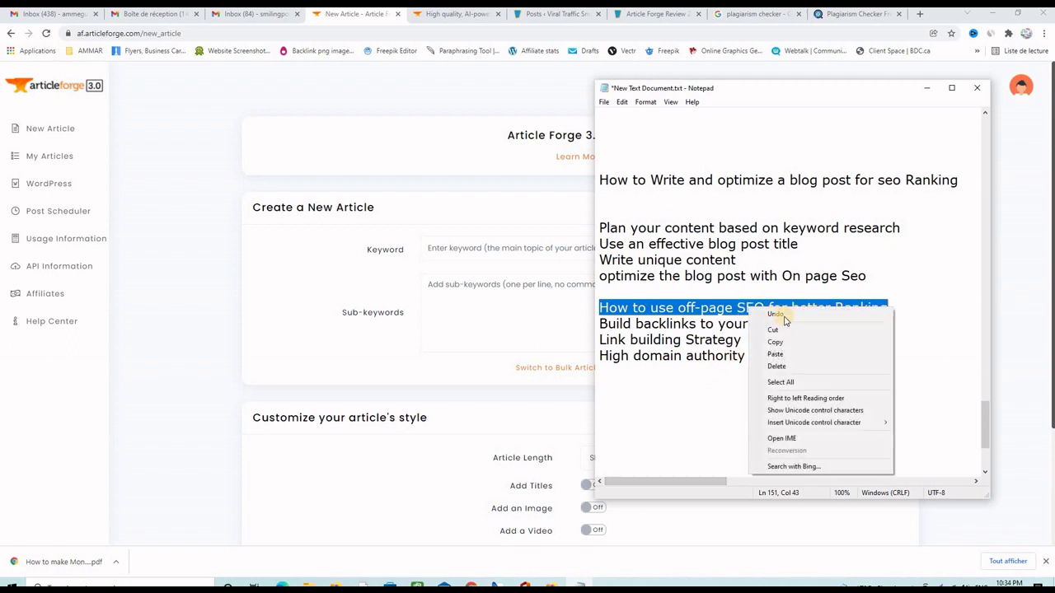
{"action": "left_click", "coordinate": [791, 343]}
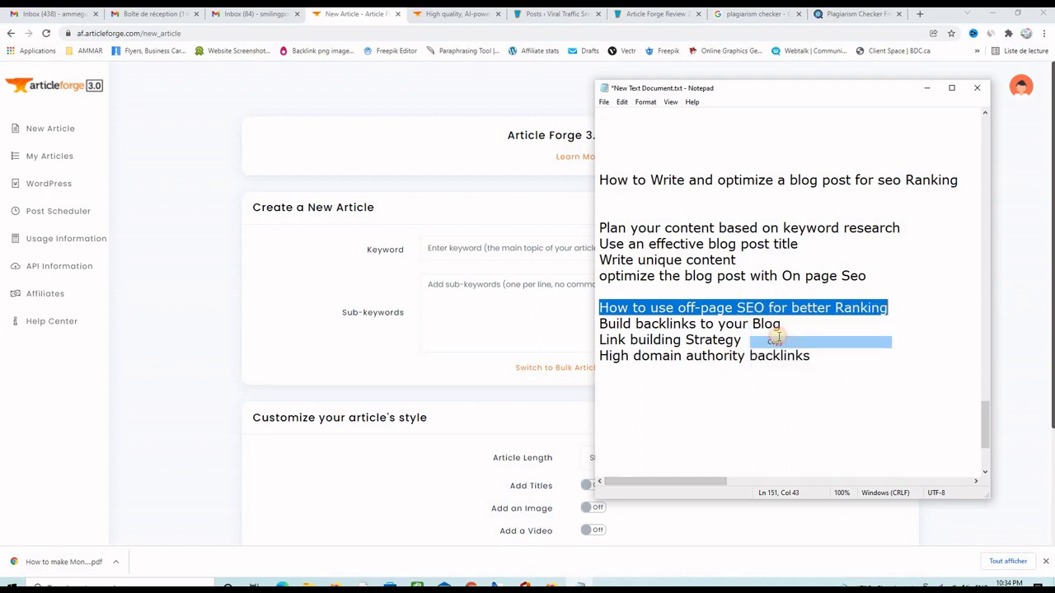
{"action": "left_click", "coordinate": [459, 250]}
{"action": "right_click", "coordinate": [465, 251]}
{"action": "left_click", "coordinate": [494, 338]}
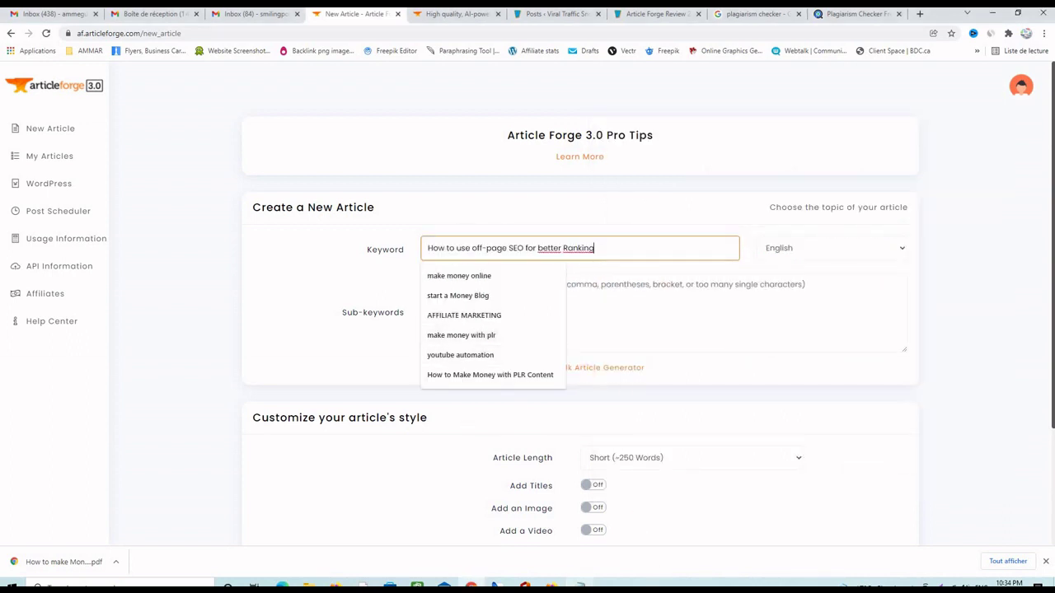
Copy "Build backlinks to your Blog", "Link building Strategy" and "High domain authority backlinks" from the notes into the sub-keywords
{"action": "left_click", "coordinate": [586, 584]}
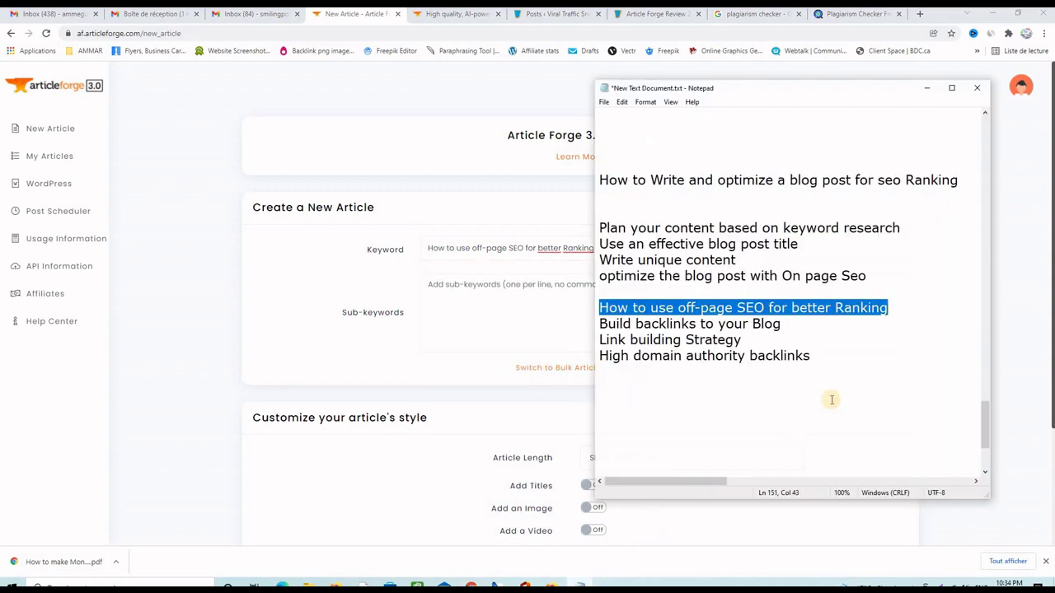
{"action": "left_click_drag", "start_coordinate": [823, 362], "coordinate": [600, 324]}
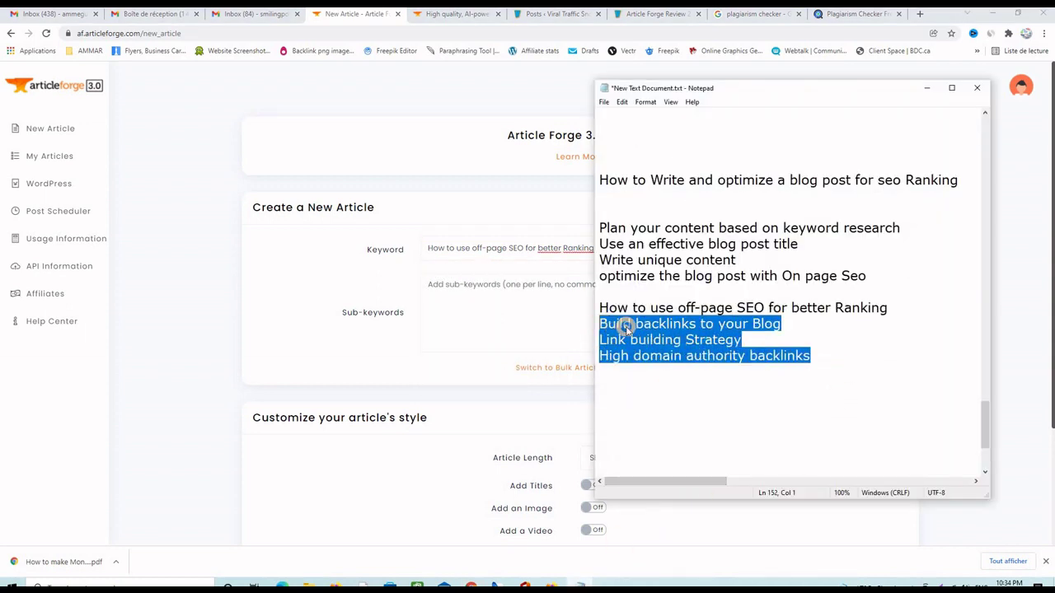
{"action": "right_click", "coordinate": [627, 327]}
{"action": "left_click", "coordinate": [656, 360]}
{"action": "left_click", "coordinate": [468, 290]}
{"action": "right_click", "coordinate": [467, 290]}
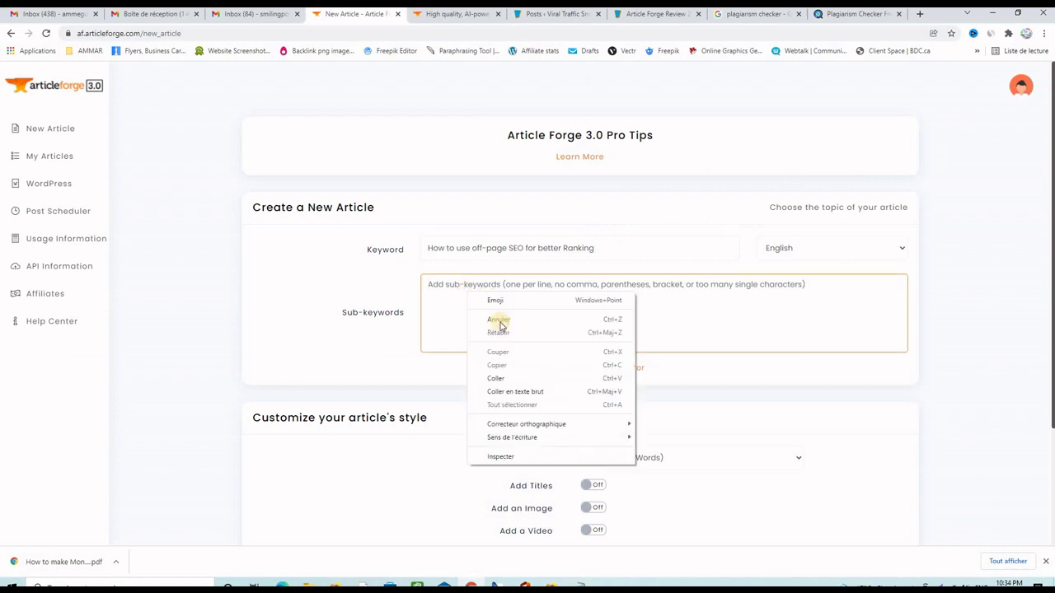
{"action": "left_click", "coordinate": [493, 379]}
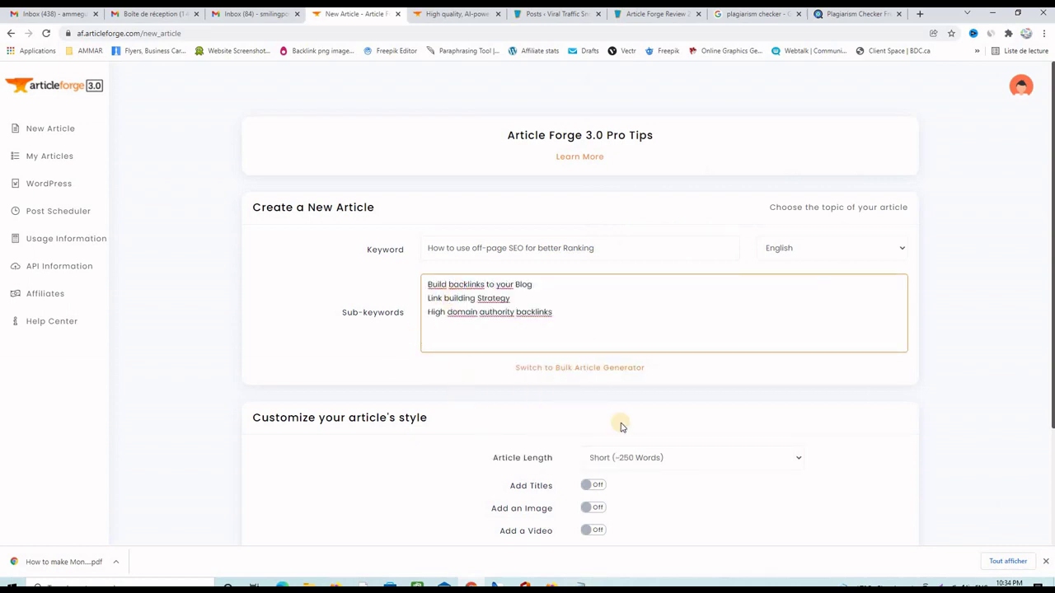
Choose the Long (~750 Words) length, turn on titles, image and video, and generate the off-page SEO article
{"action": "scroll", "coordinate": [659, 360], "scroll_direction": "down", "scroll_amount": 2}
{"action": "left_click", "coordinate": [658, 356]}
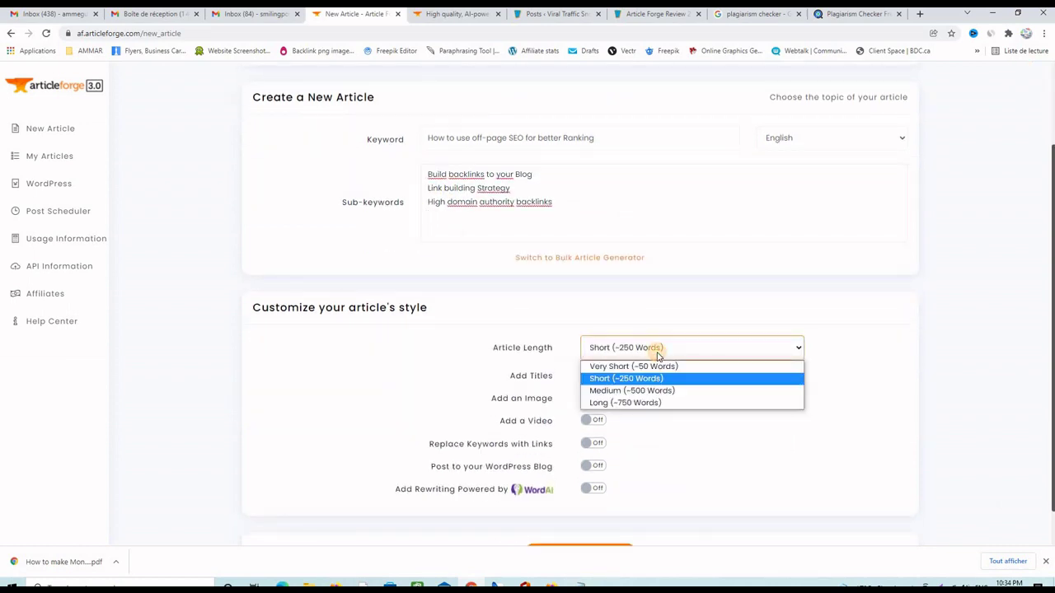
{"action": "left_click", "coordinate": [651, 401]}
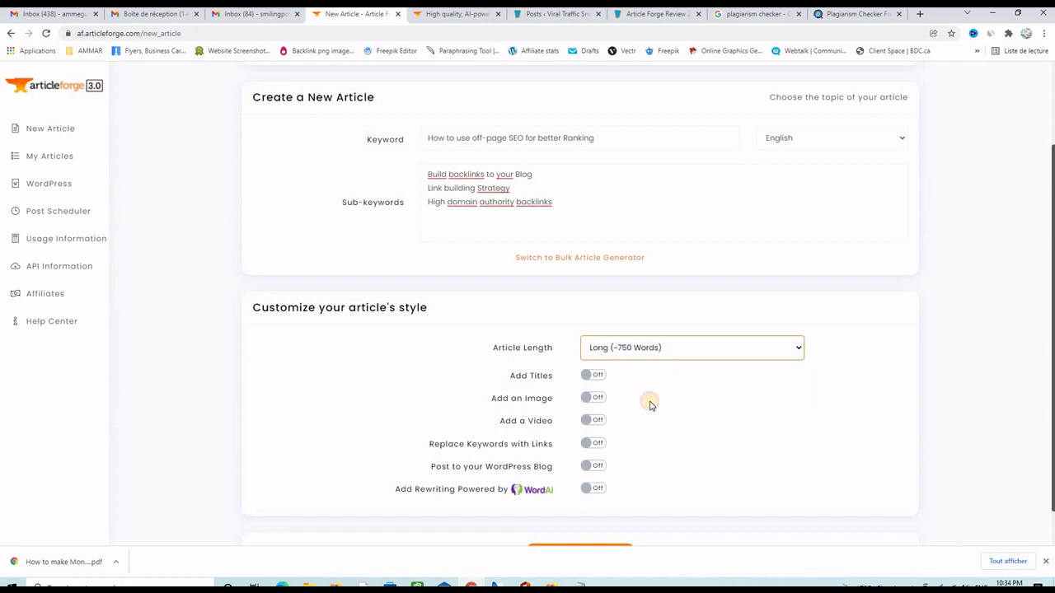
{"action": "left_click", "coordinate": [586, 376]}
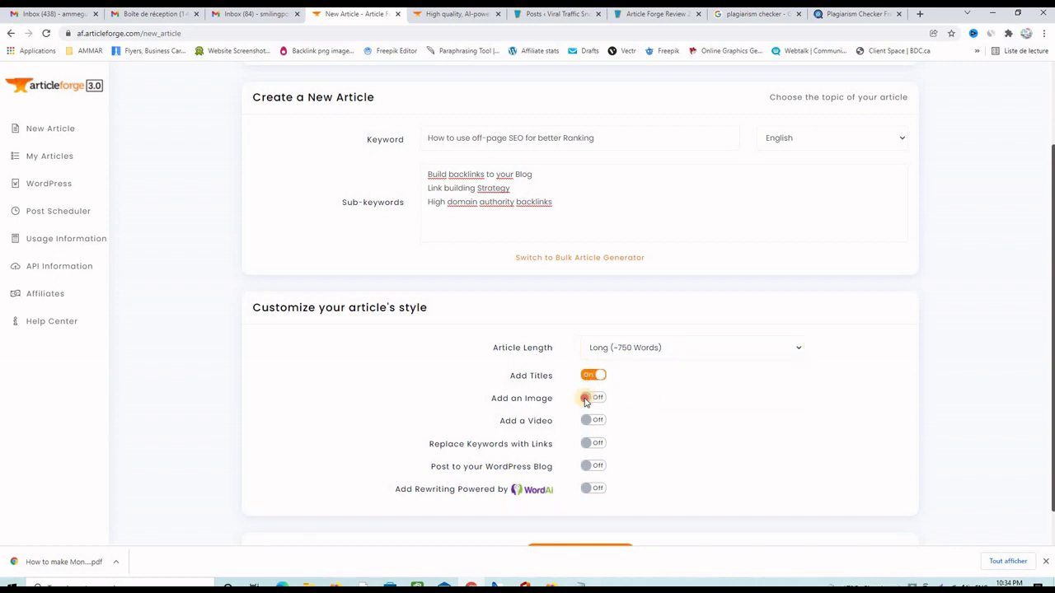
{"action": "left_click", "coordinate": [584, 399]}
{"action": "left_click", "coordinate": [586, 422]}
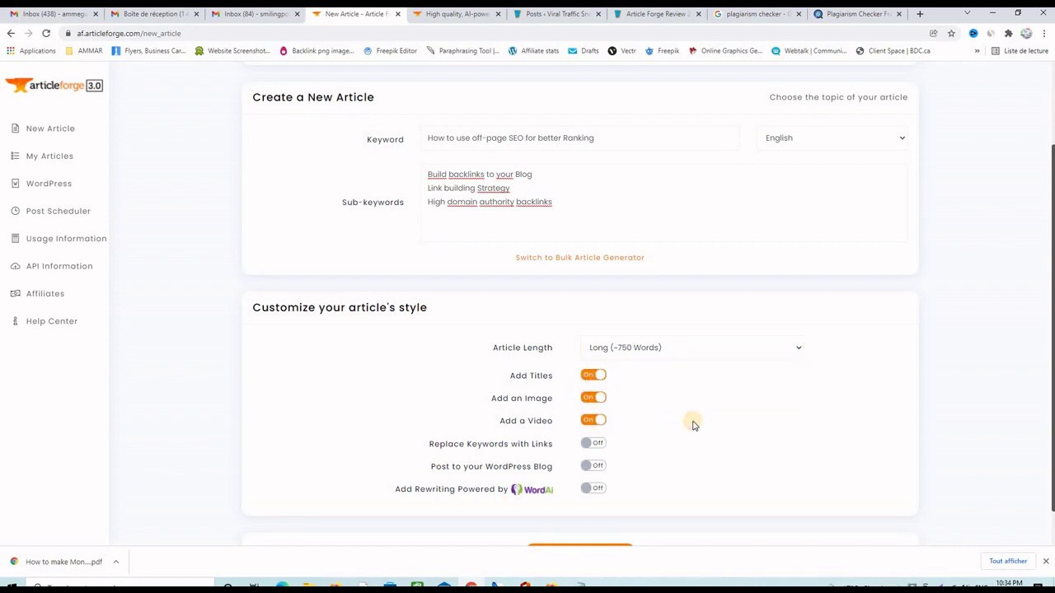
{"action": "scroll", "coordinate": [672, 445], "scroll_direction": "down", "scroll_amount": 1}
{"action": "left_click", "coordinate": [582, 506]}
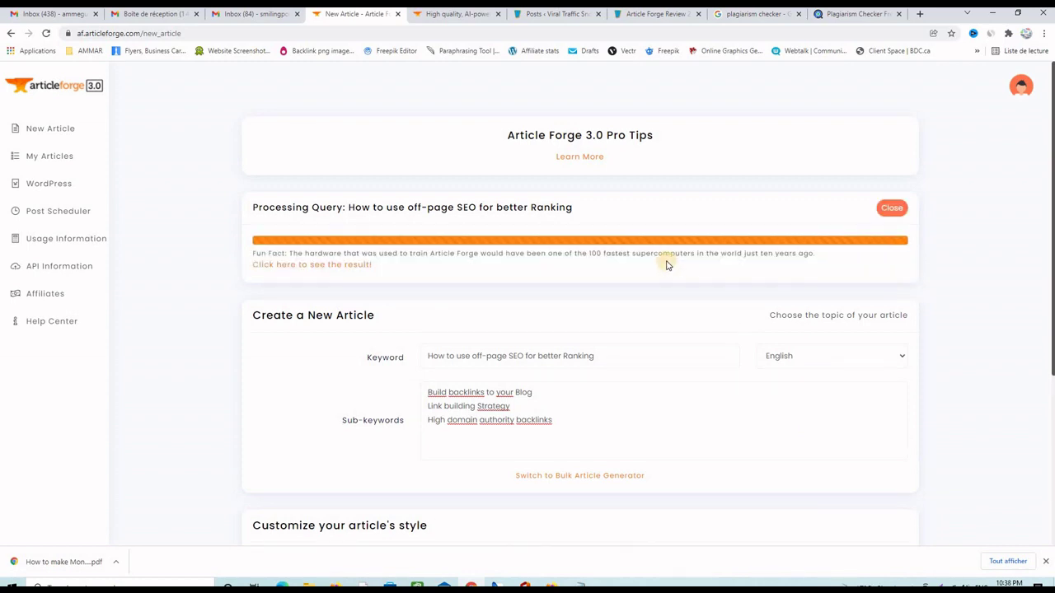
Open the generated off-page SEO article, examine its text, image and embedded video, and go to the list of generated articles
{"action": "left_click", "coordinate": [315, 266]}
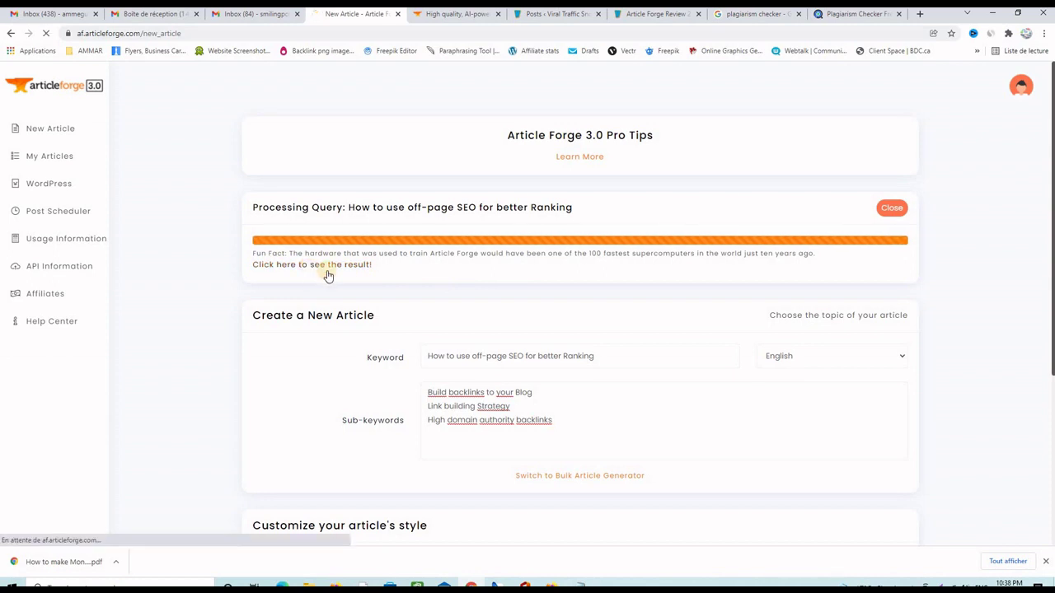
{"action": "scroll", "coordinate": [622, 271], "scroll_direction": "down", "scroll_amount": 3}
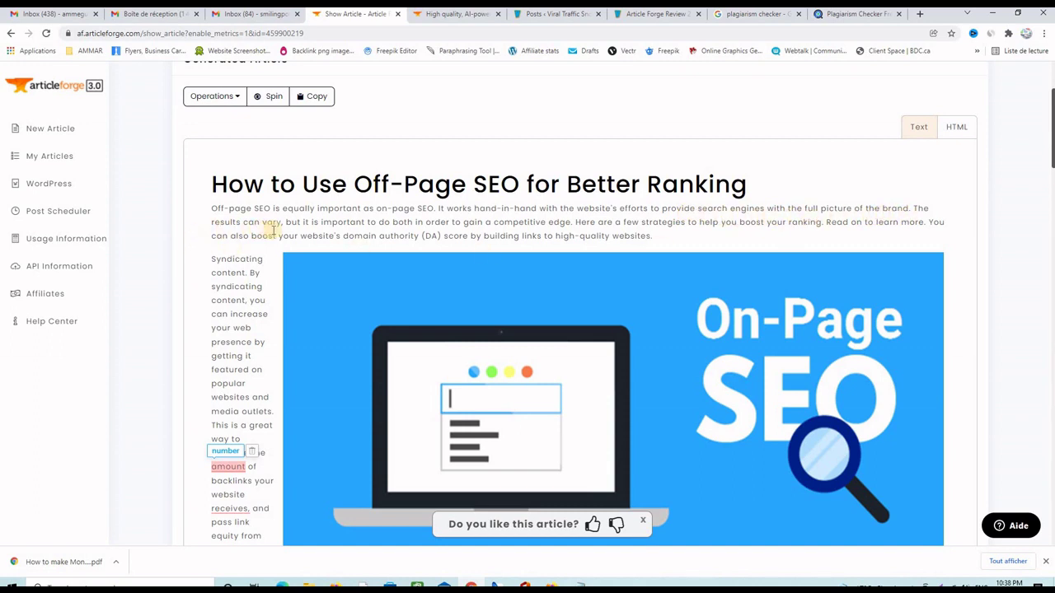
{"action": "scroll", "coordinate": [258, 259], "scroll_direction": "down", "scroll_amount": 2}
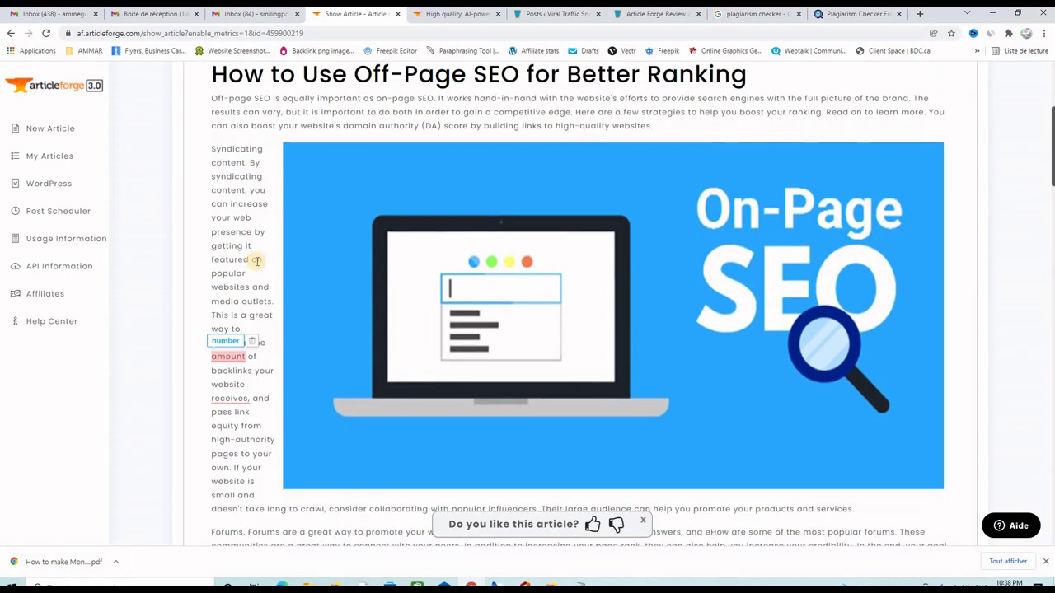
{"action": "scroll", "coordinate": [256, 261], "scroll_direction": "down", "scroll_amount": 5}
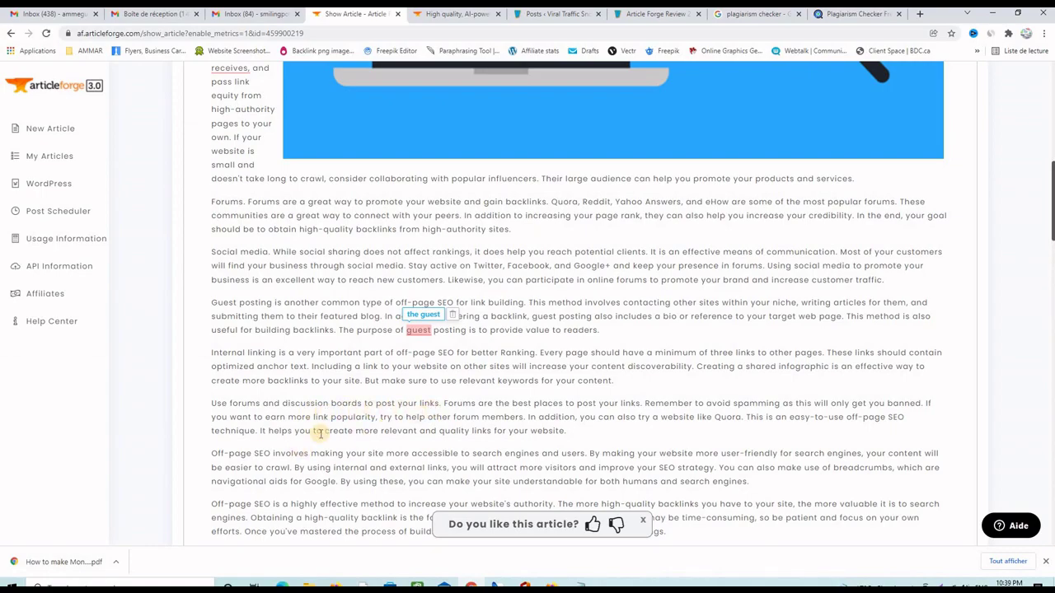
{"action": "scroll", "coordinate": [319, 432], "scroll_direction": "down", "scroll_amount": 1}
{"action": "scroll", "coordinate": [318, 431], "scroll_direction": "up", "scroll_amount": 2}
{"action": "scroll", "coordinate": [318, 431], "scroll_direction": "down", "scroll_amount": 2}
{"action": "scroll", "coordinate": [258, 395], "scroll_direction": "up", "scroll_amount": 4}
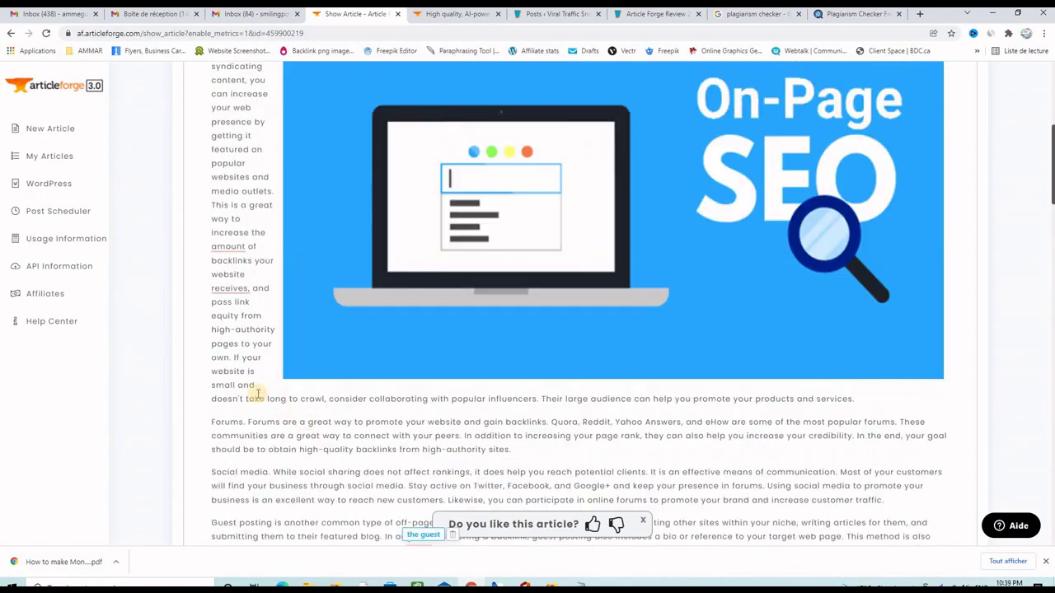
{"action": "scroll", "coordinate": [258, 396], "scroll_direction": "down", "scroll_amount": 5}
{"action": "scroll", "coordinate": [278, 365], "scroll_direction": "up", "scroll_amount": 1}
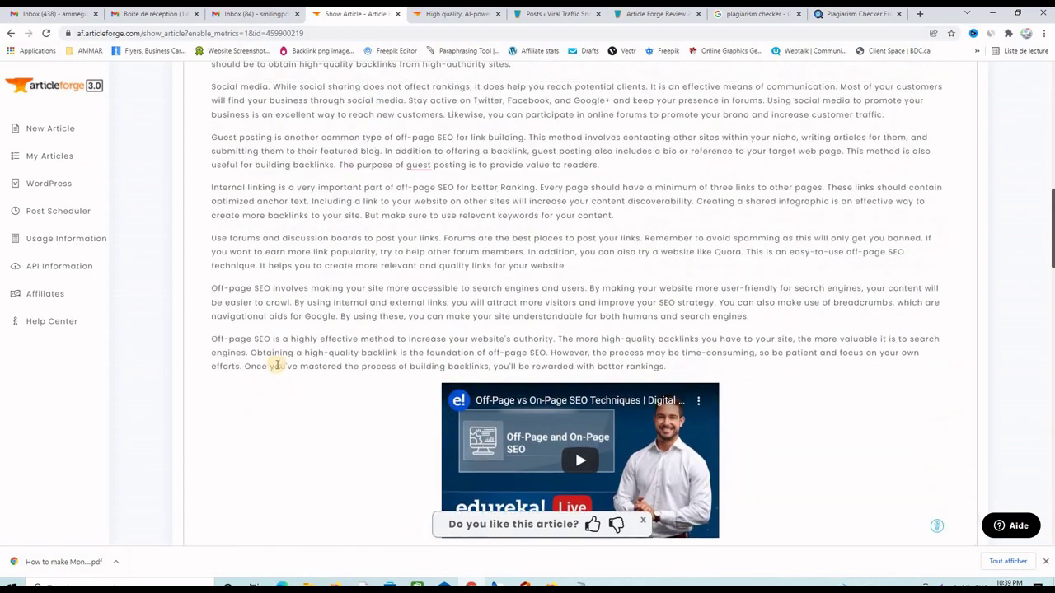
{"action": "scroll", "coordinate": [274, 358], "scroll_direction": "down", "scroll_amount": 3}
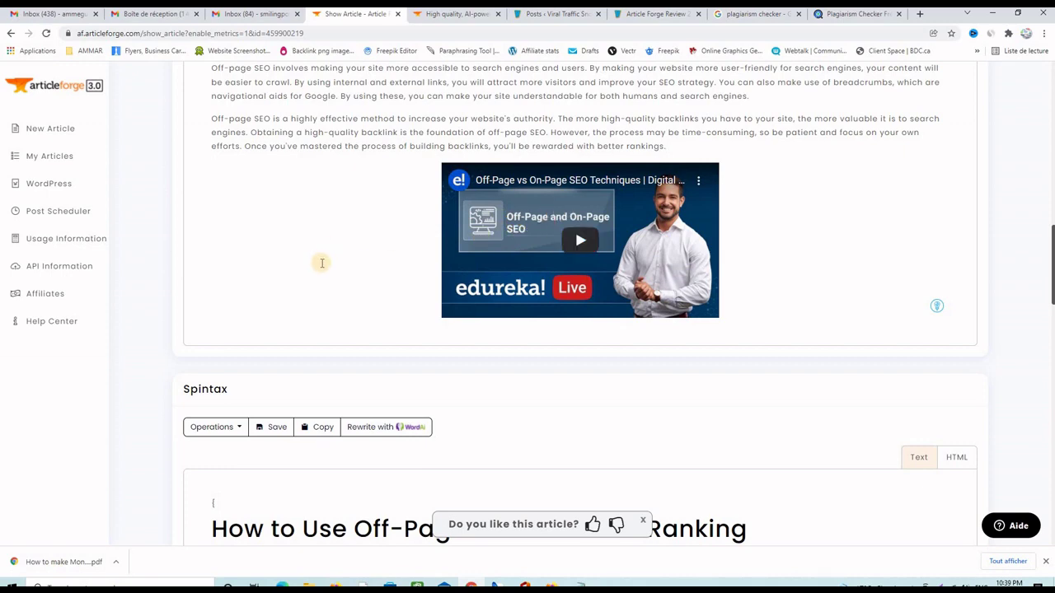
{"action": "scroll", "coordinate": [322, 263], "scroll_direction": "up", "scroll_amount": 15}
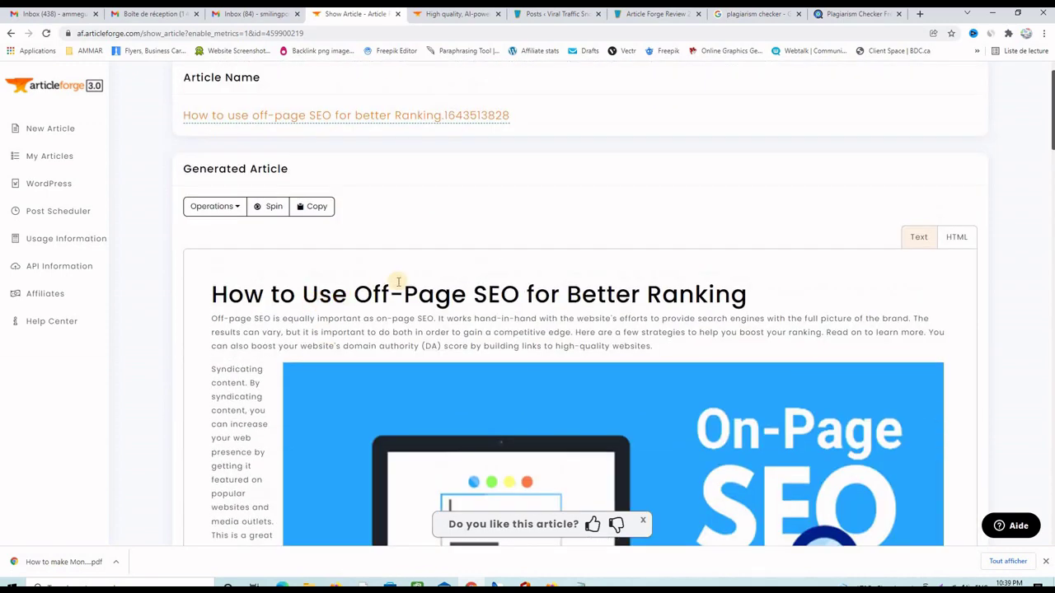
{"action": "left_click", "coordinate": [55, 157]}
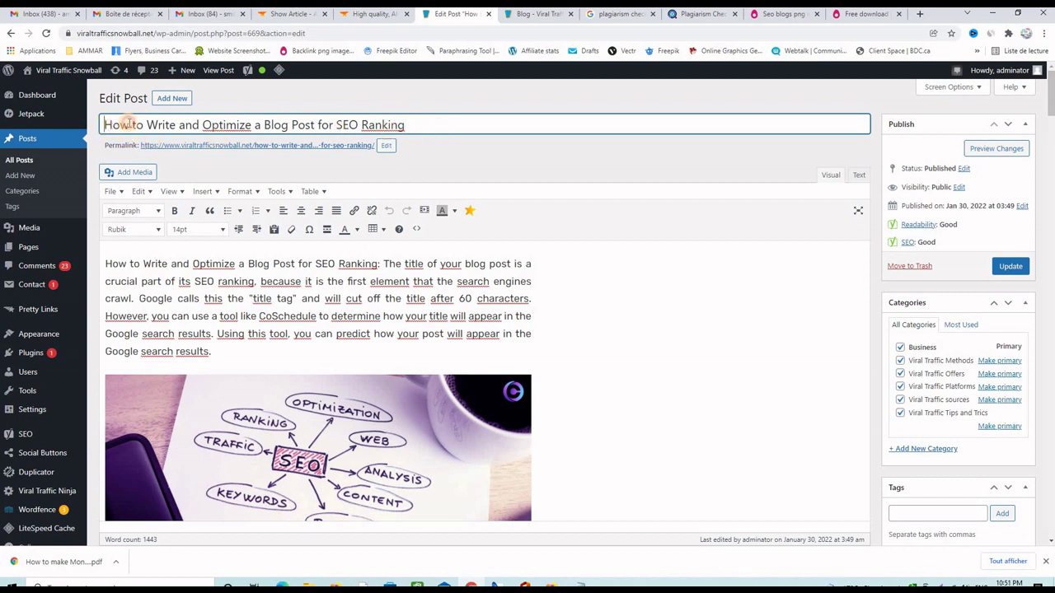
Review the WordPress post "How to Write and Optimize a Blog Post for SEO Ranking", from its title through images, videos and closing links
{"action": "left_click_drag", "start_coordinate": [130, 124], "coordinate": [425, 125]}
{"action": "left_click", "coordinate": [425, 124]}
{"action": "scroll", "coordinate": [590, 335], "scroll_direction": "down", "scroll_amount": 6}
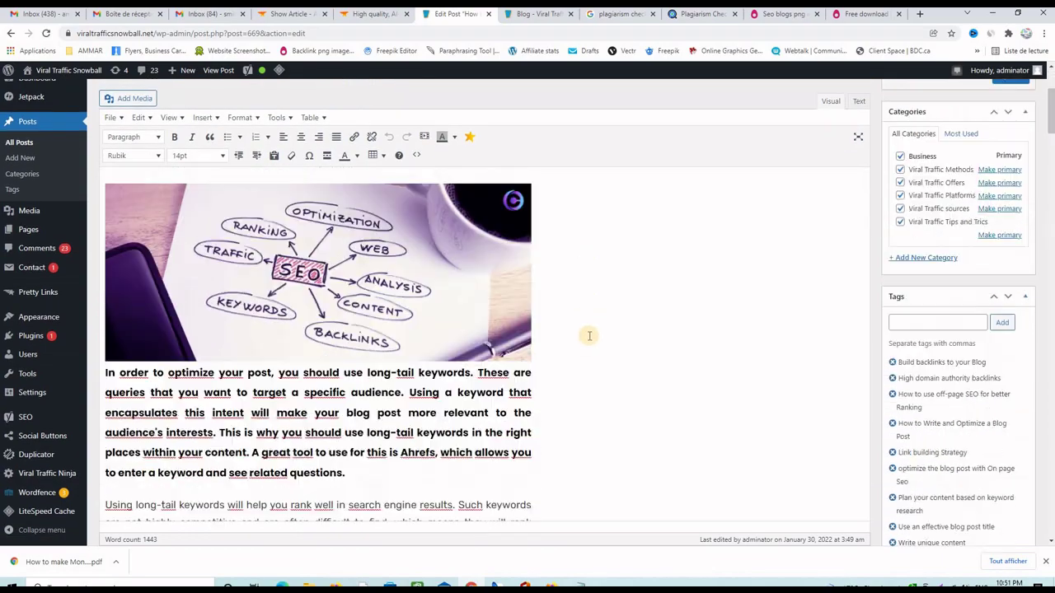
{"action": "scroll", "coordinate": [588, 334], "scroll_direction": "up", "scroll_amount": 5}
{"action": "scroll", "coordinate": [588, 334], "scroll_direction": "down", "scroll_amount": 9}
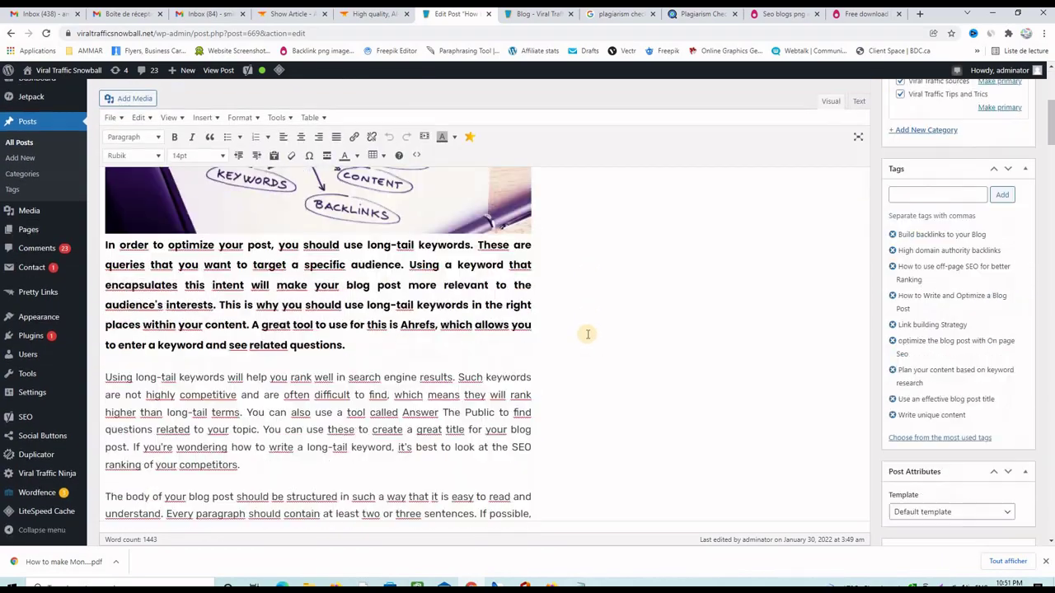
{"action": "scroll", "coordinate": [588, 334], "scroll_direction": "down", "scroll_amount": 9}
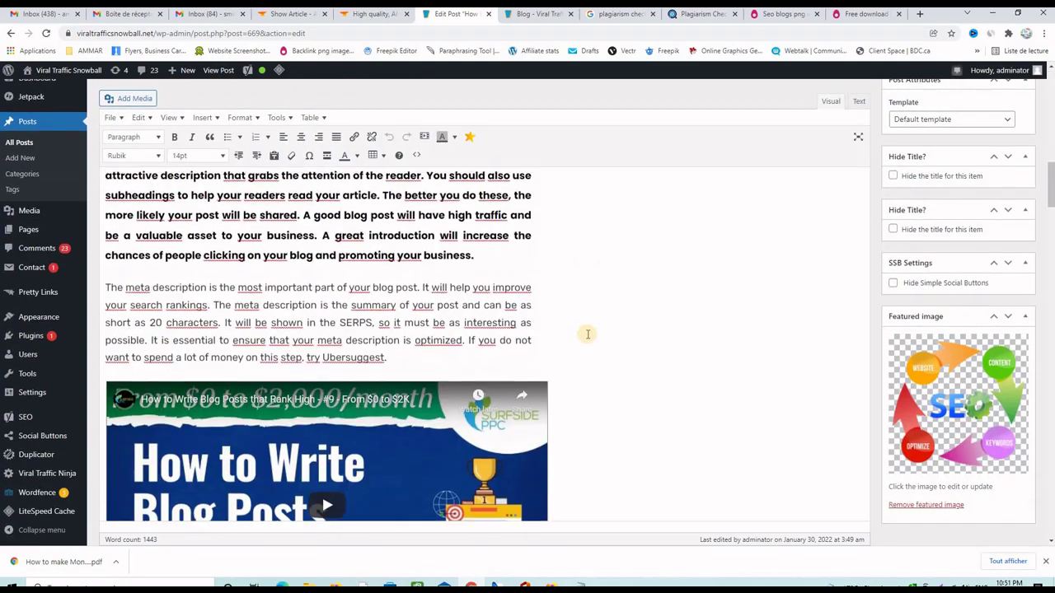
{"action": "scroll", "coordinate": [588, 332], "scroll_direction": "down", "scroll_amount": 9}
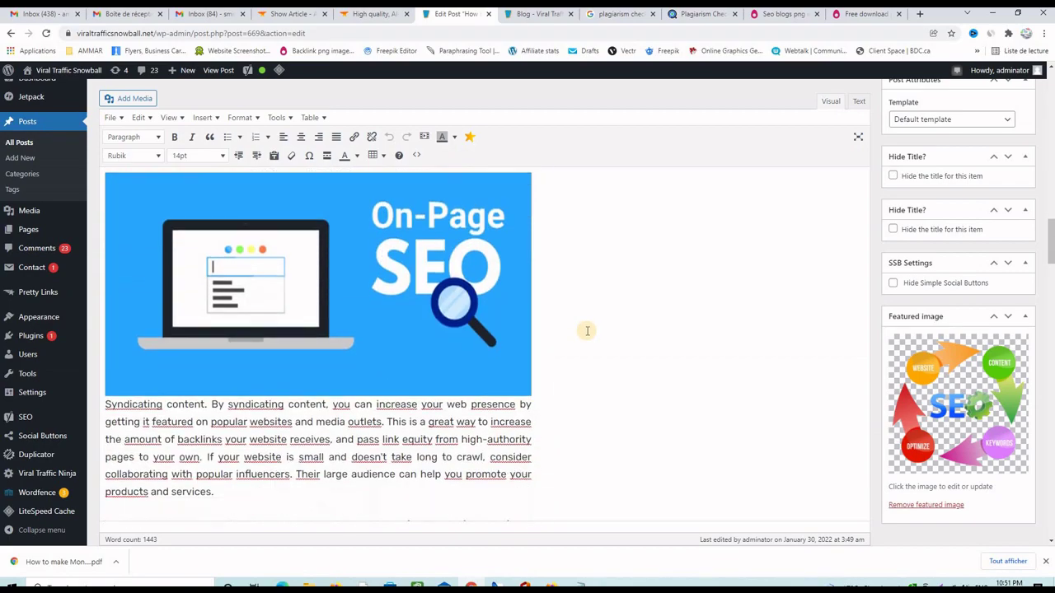
{"action": "scroll", "coordinate": [587, 331], "scroll_direction": "down", "scroll_amount": 9}
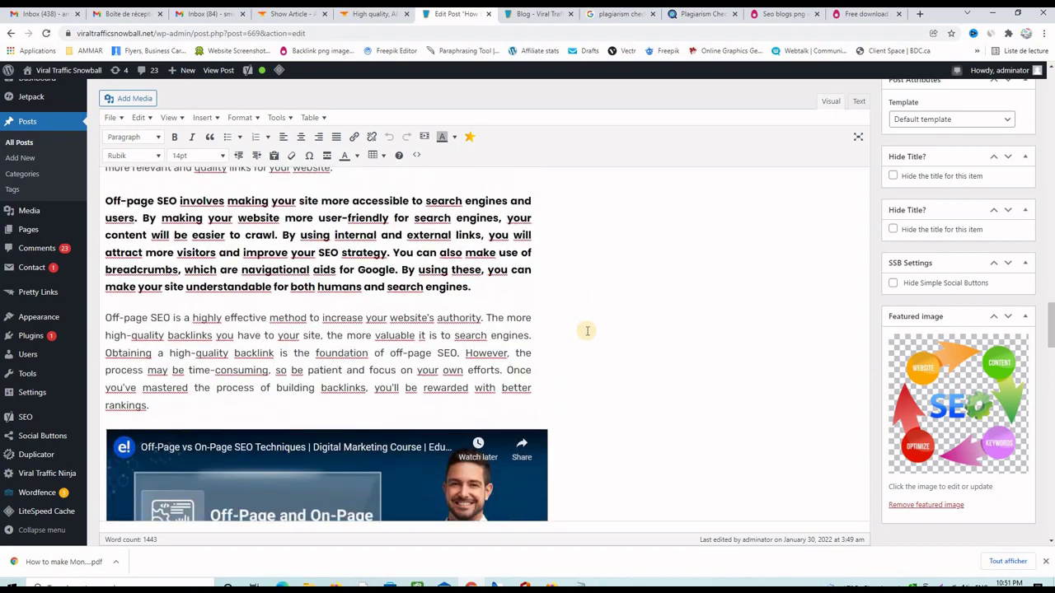
{"action": "scroll", "coordinate": [588, 331], "scroll_direction": "down", "scroll_amount": 9}
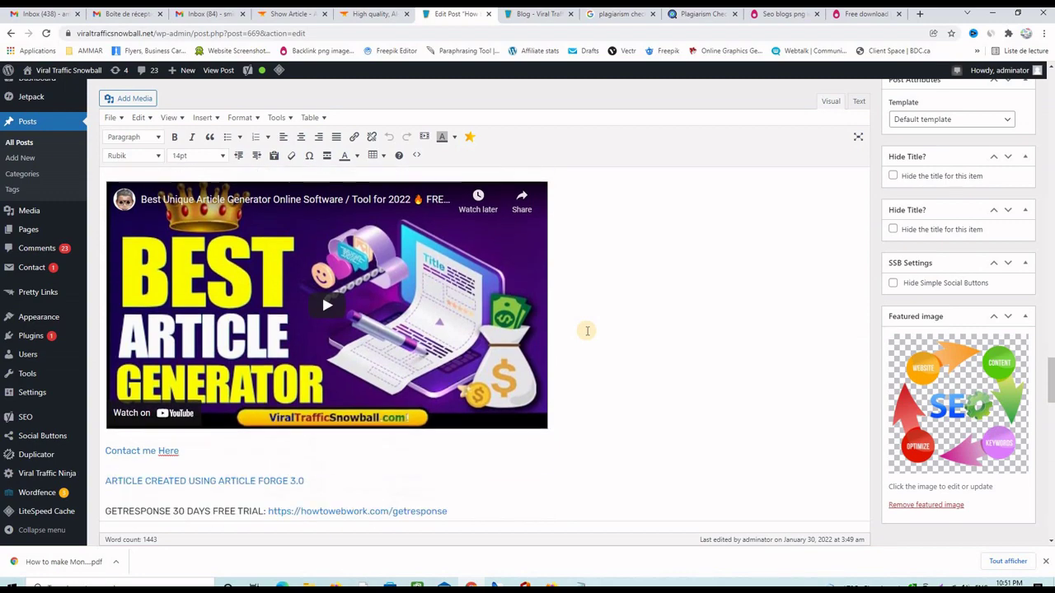
{"action": "scroll", "coordinate": [588, 331], "scroll_direction": "down", "scroll_amount": 5}
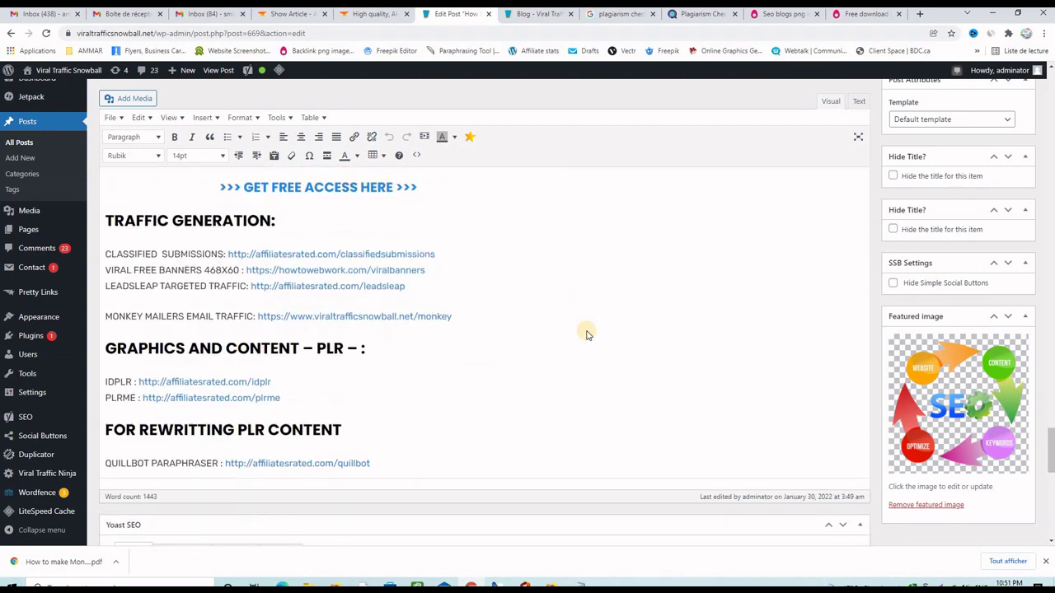
Inspect the post's Yoast readability results and detailed SEO analysis, and look back over the off-page SEO section
{"action": "scroll", "coordinate": [588, 334], "scroll_direction": "down", "scroll_amount": 2}
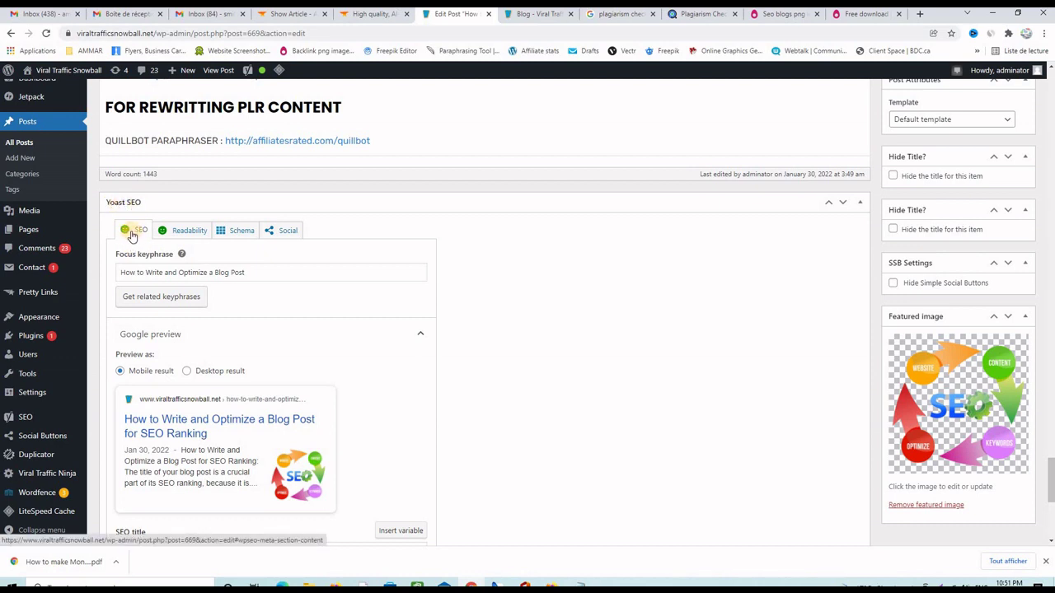
{"action": "left_click", "coordinate": [173, 232]}
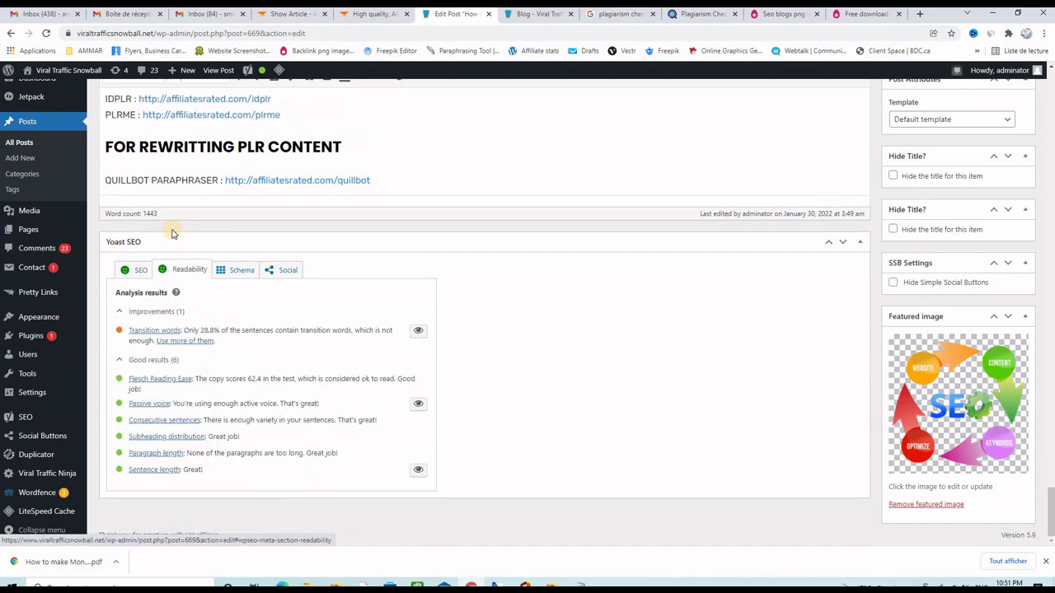
{"action": "left_click", "coordinate": [140, 270]}
{"action": "scroll", "coordinate": [338, 318], "scroll_direction": "down", "scroll_amount": 5}
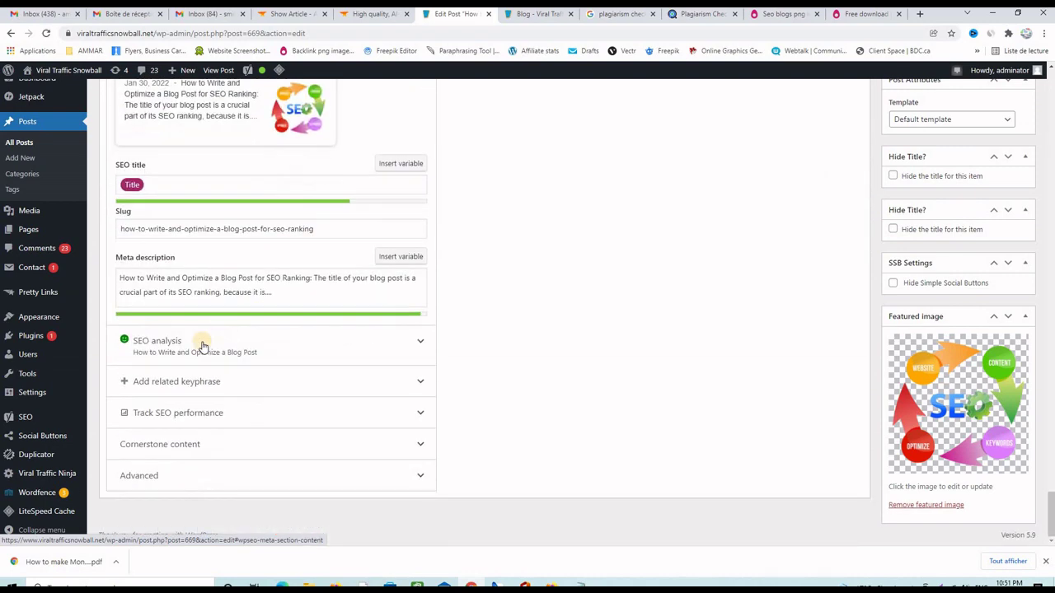
{"action": "left_click", "coordinate": [202, 345]}
{"action": "scroll", "coordinate": [305, 318], "scroll_direction": "down", "scroll_amount": 5}
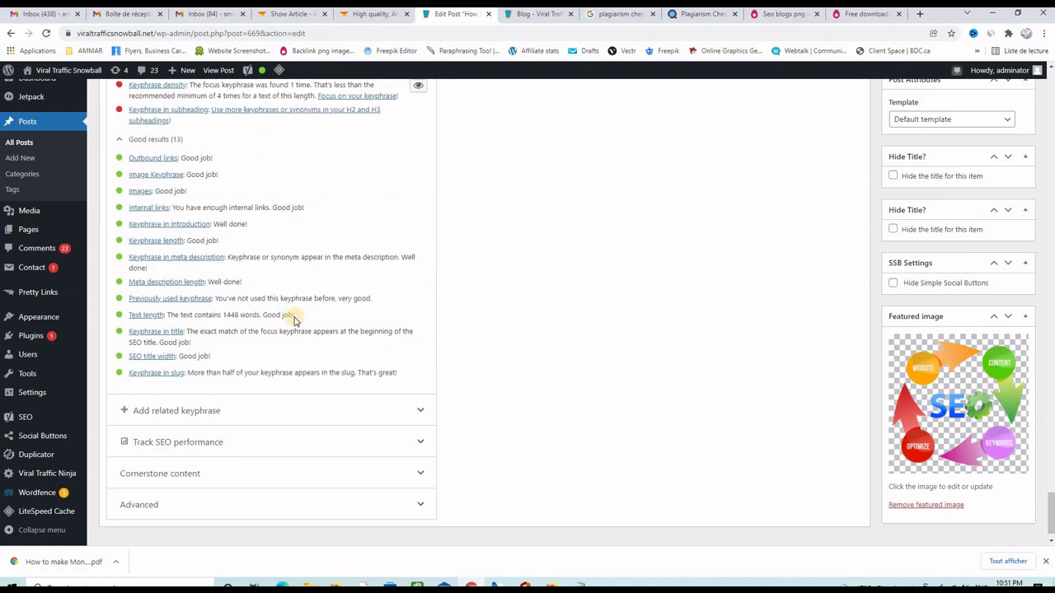
{"action": "scroll", "coordinate": [294, 320], "scroll_direction": "up", "scroll_amount": 2}
{"action": "scroll", "coordinate": [294, 318], "scroll_direction": "up", "scroll_amount": 15}
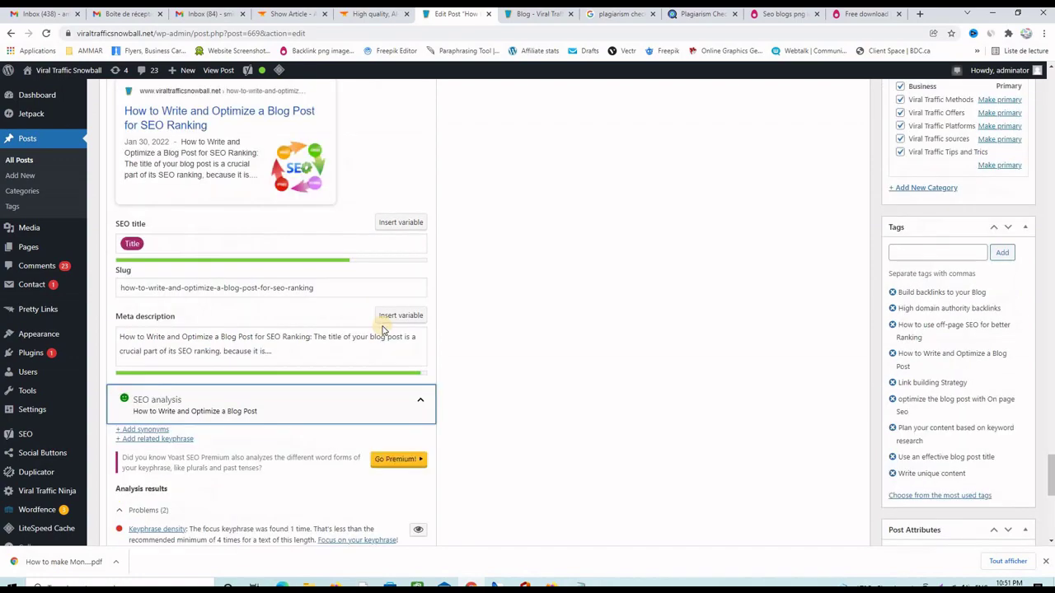
{"action": "scroll", "coordinate": [541, 338], "scroll_direction": "up", "scroll_amount": 10}
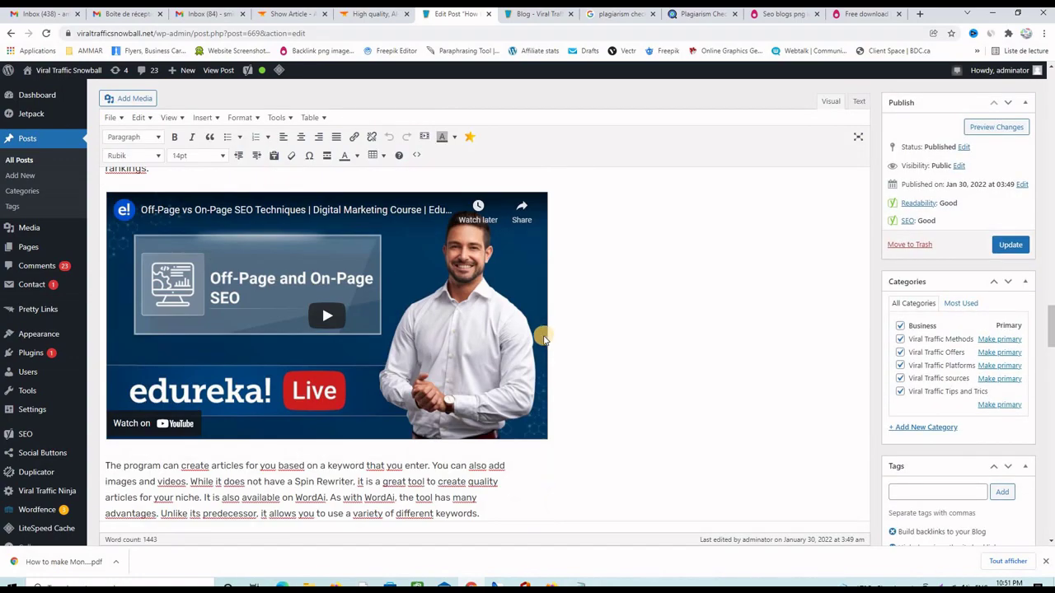
{"action": "scroll", "coordinate": [598, 348], "scroll_direction": "up", "scroll_amount": 6}
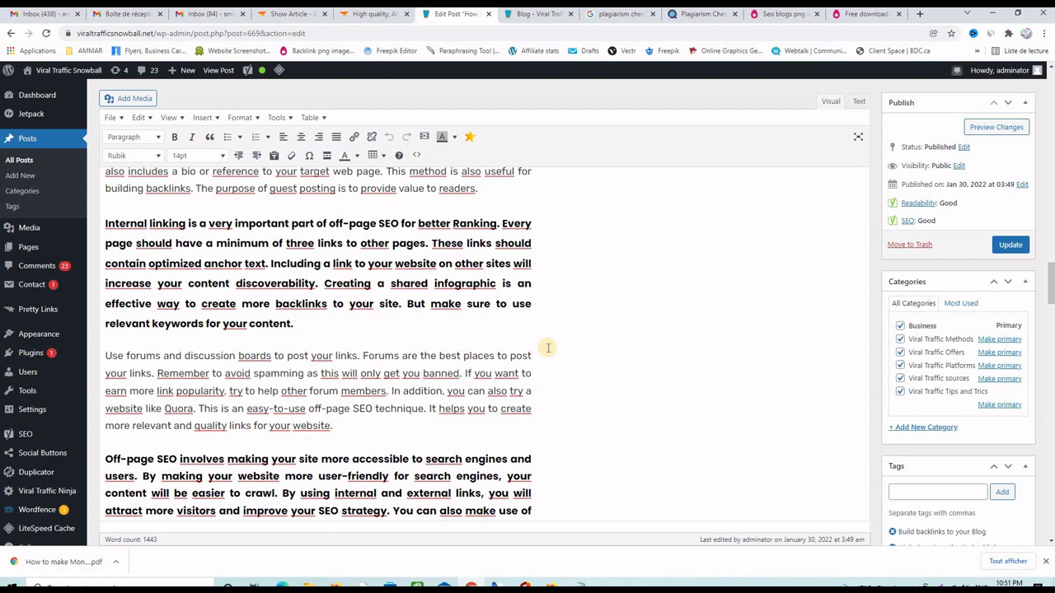
{"action": "scroll", "coordinate": [595, 309], "scroll_direction": "up", "scroll_amount": 5}
Open the published "How to Write and Optimize a Blog Post for SEO Ranking" post on the blog and examine its layout, images and videos
{"action": "left_click", "coordinate": [532, 14]}
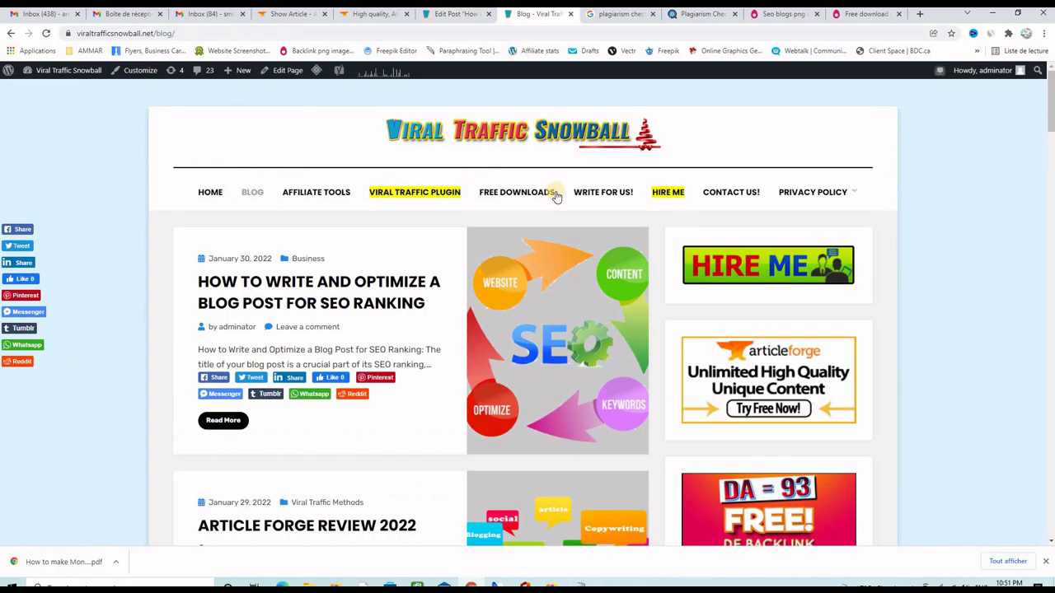
{"action": "left_click", "coordinate": [344, 286]}
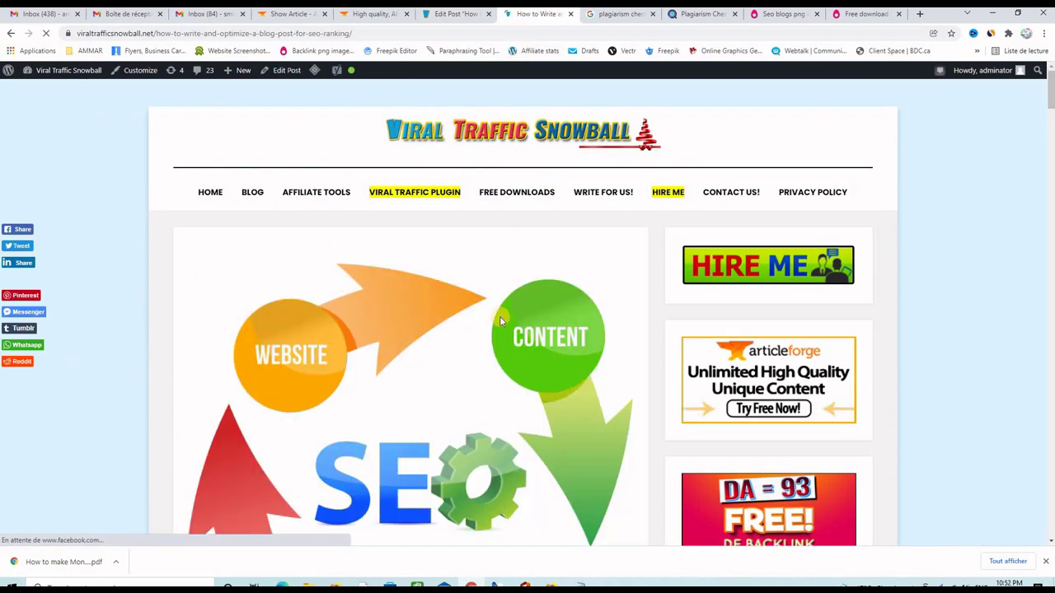
{"action": "scroll", "coordinate": [532, 332], "scroll_direction": "down", "scroll_amount": 5}
{"action": "scroll", "coordinate": [536, 333], "scroll_direction": "down", "scroll_amount": 5}
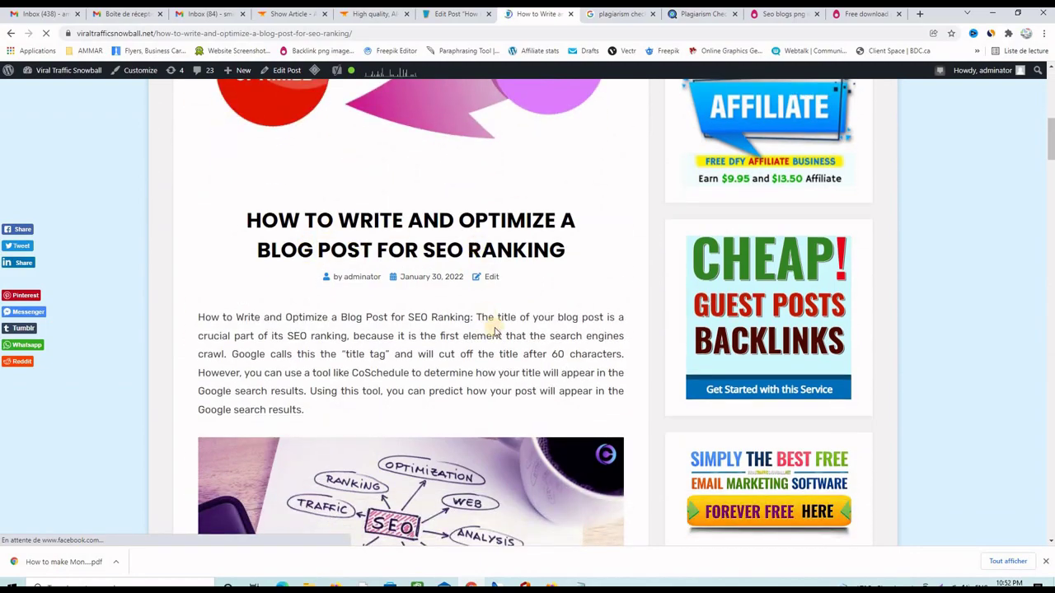
{"action": "scroll", "coordinate": [487, 329], "scroll_direction": "down", "scroll_amount": 10}
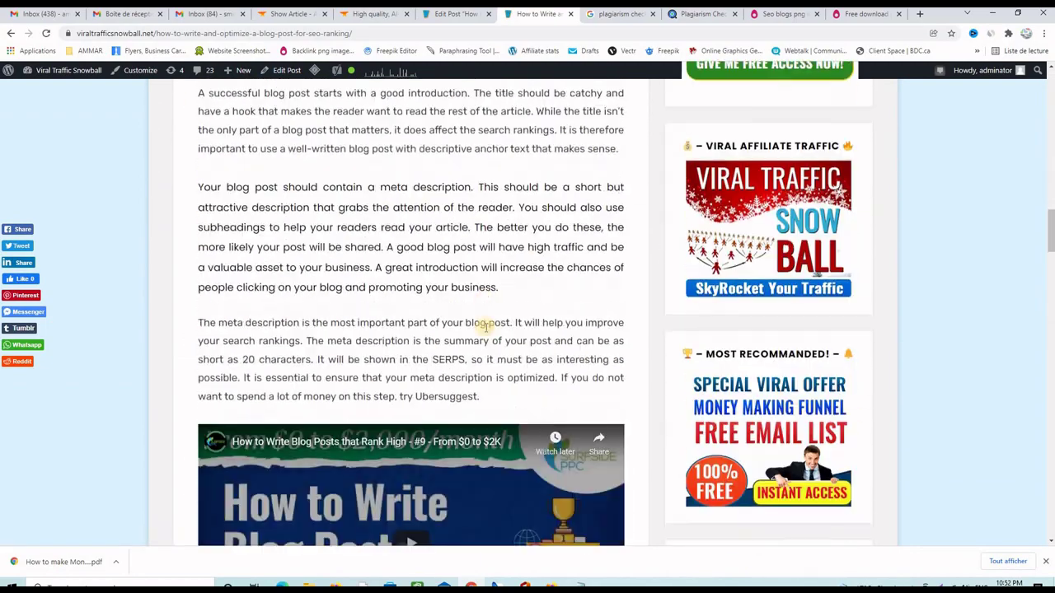
{"action": "scroll", "coordinate": [457, 330], "scroll_direction": "down", "scroll_amount": 8}
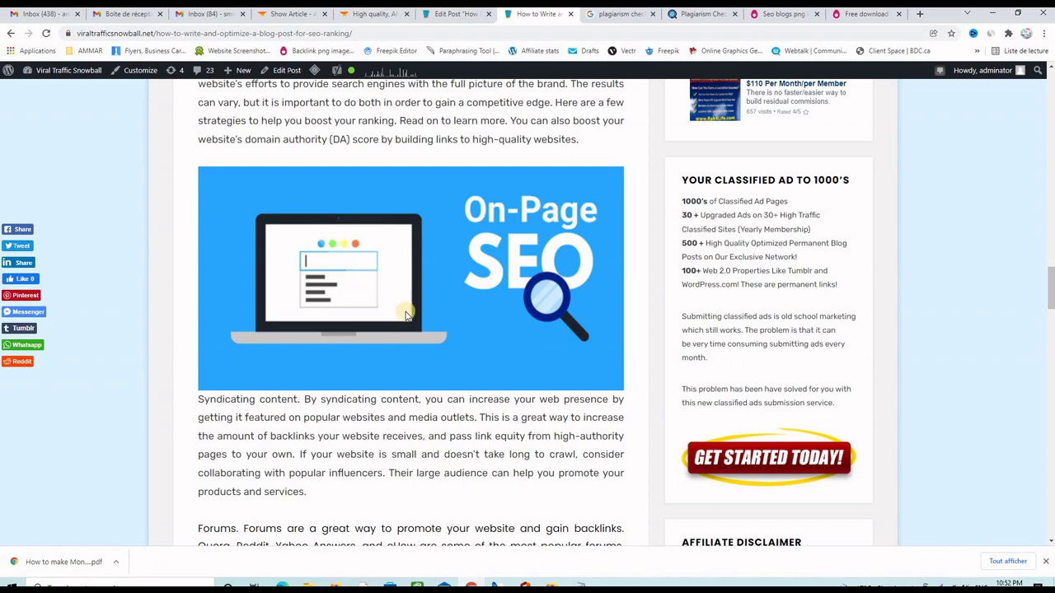
{"action": "scroll", "coordinate": [406, 303], "scroll_direction": "down", "scroll_amount": 8}
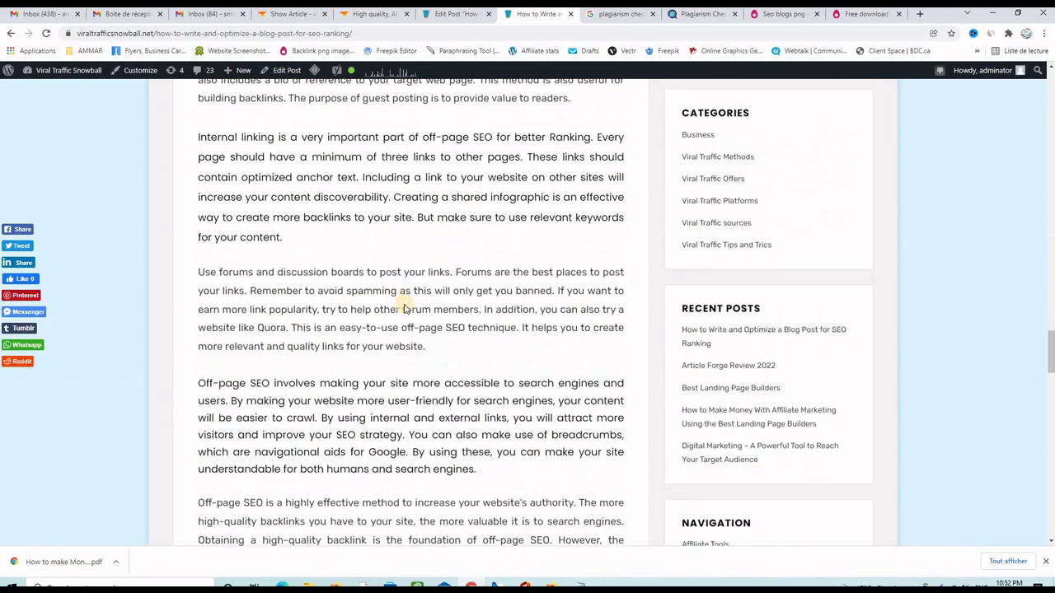
{"action": "scroll", "coordinate": [408, 292], "scroll_direction": "down", "scroll_amount": 7}
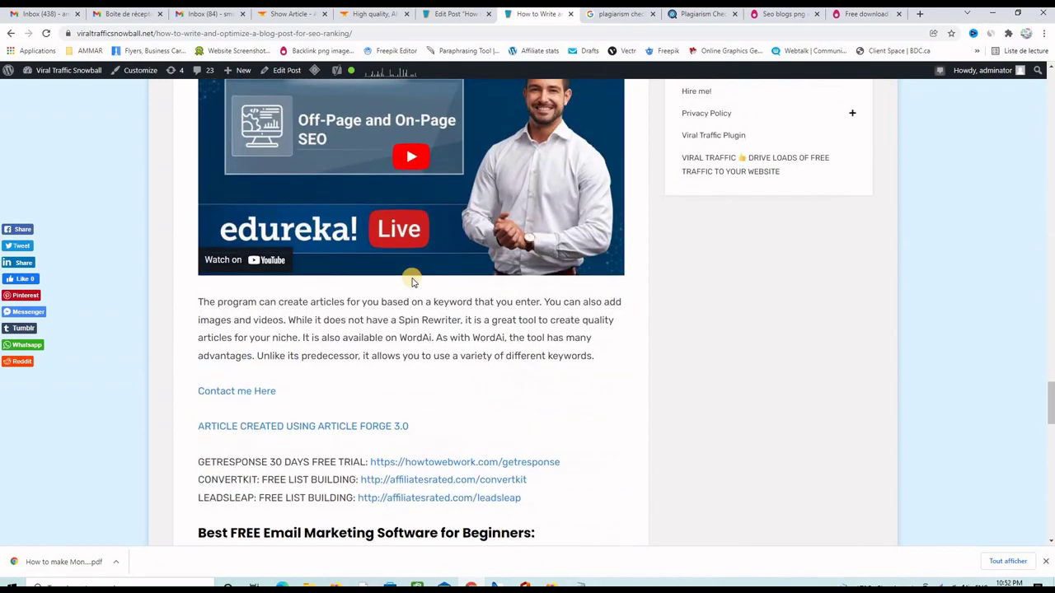
{"action": "scroll", "coordinate": [506, 308], "scroll_direction": "up", "scroll_amount": 10}
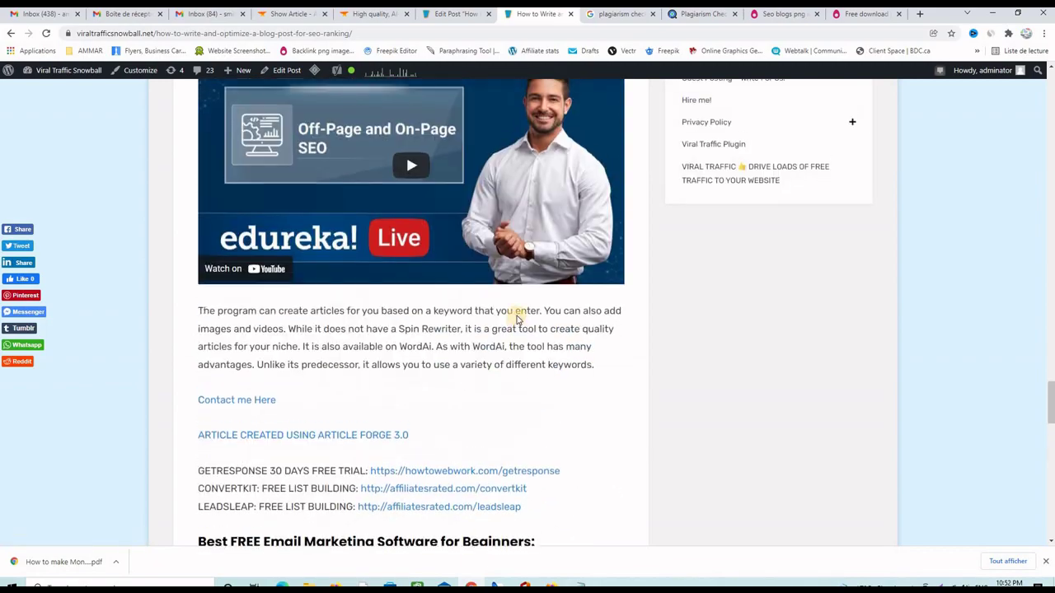
{"action": "scroll", "coordinate": [501, 312], "scroll_direction": "up", "scroll_amount": 10}
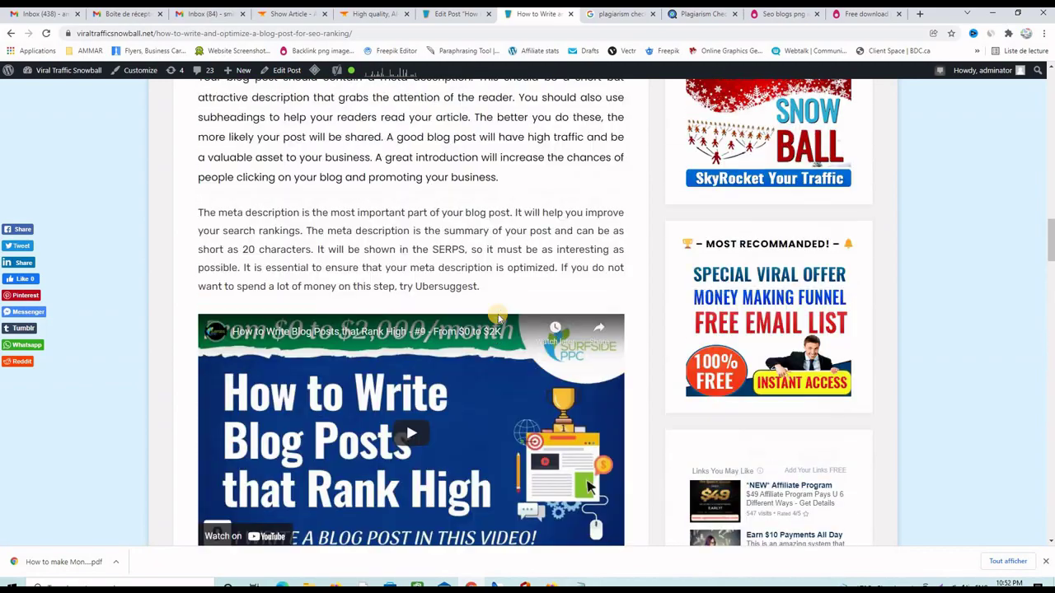
{"action": "scroll", "coordinate": [495, 317], "scroll_direction": "up", "scroll_amount": 10}
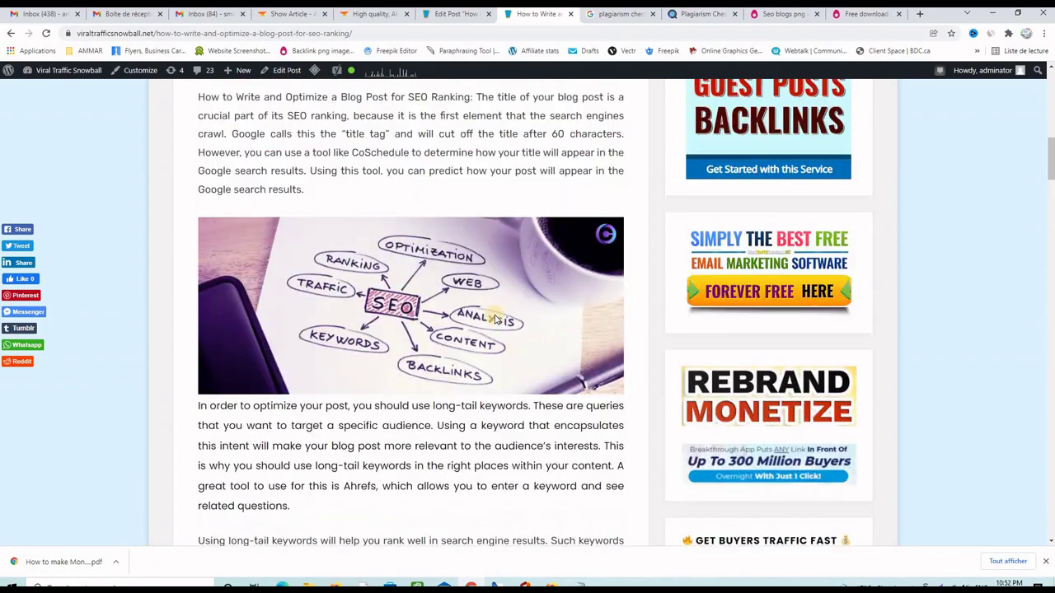
{"action": "scroll", "coordinate": [492, 313], "scroll_direction": "up", "scroll_amount": 3}
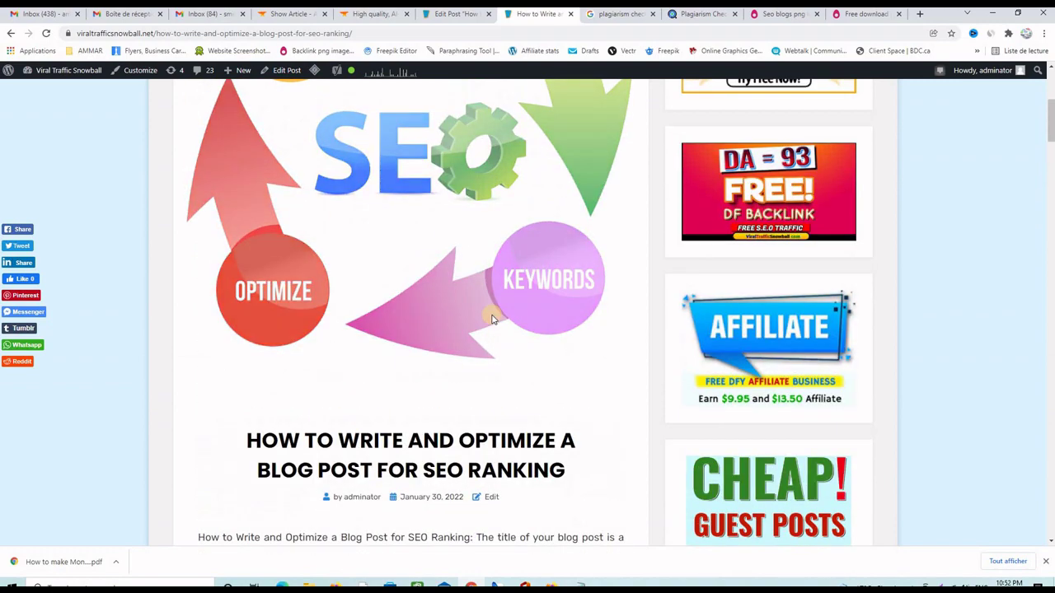
Go to the Article Forge home page and examine its claims about human-quality AI writing and SEO optimized content
{"action": "key", "text": "ctrl+5"}
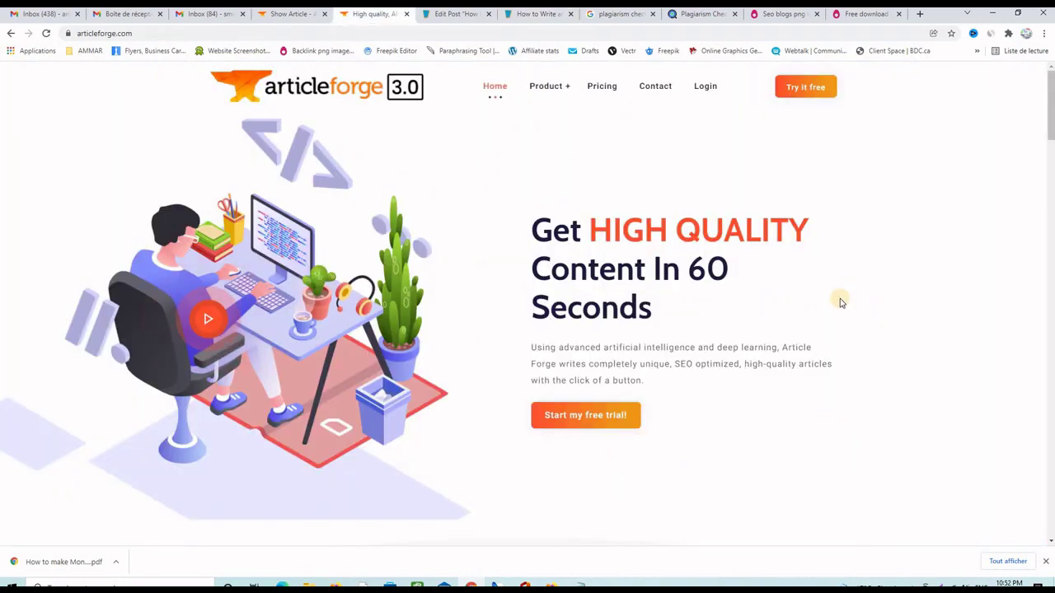
{"action": "scroll", "coordinate": [833, 302], "scroll_direction": "down", "scroll_amount": 3}
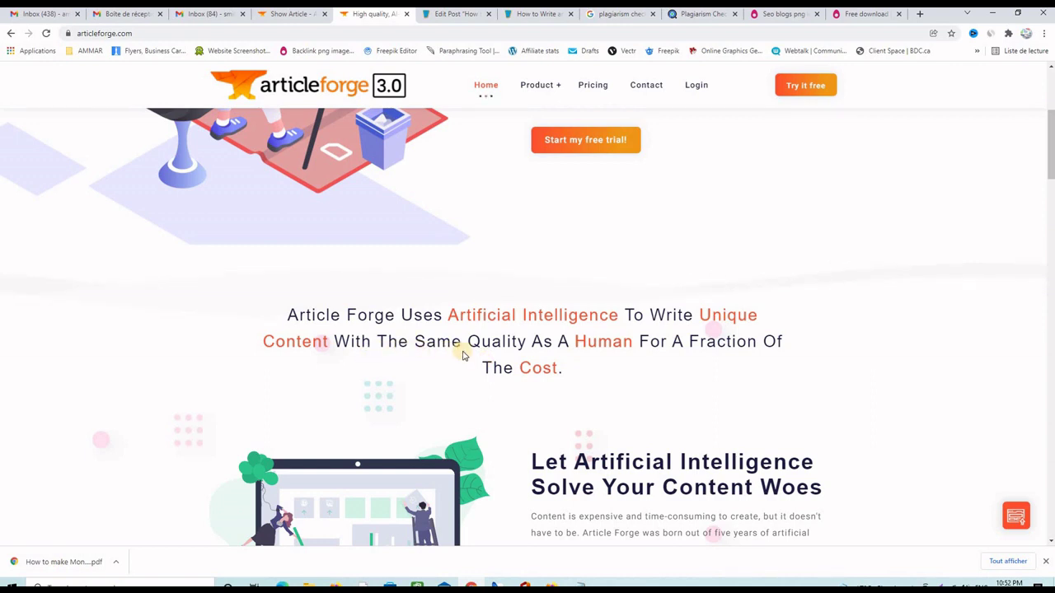
{"action": "left_click_drag", "start_coordinate": [583, 341], "coordinate": [613, 341]}
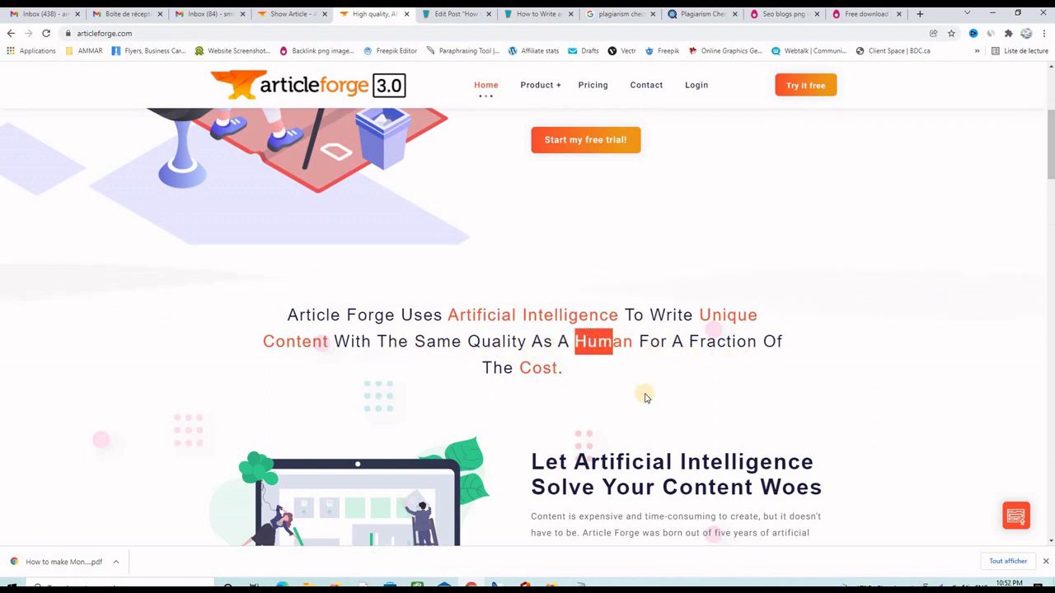
{"action": "scroll", "coordinate": [643, 394], "scroll_direction": "down", "scroll_amount": 3}
{"action": "scroll", "coordinate": [639, 395], "scroll_direction": "down", "scroll_amount": 3}
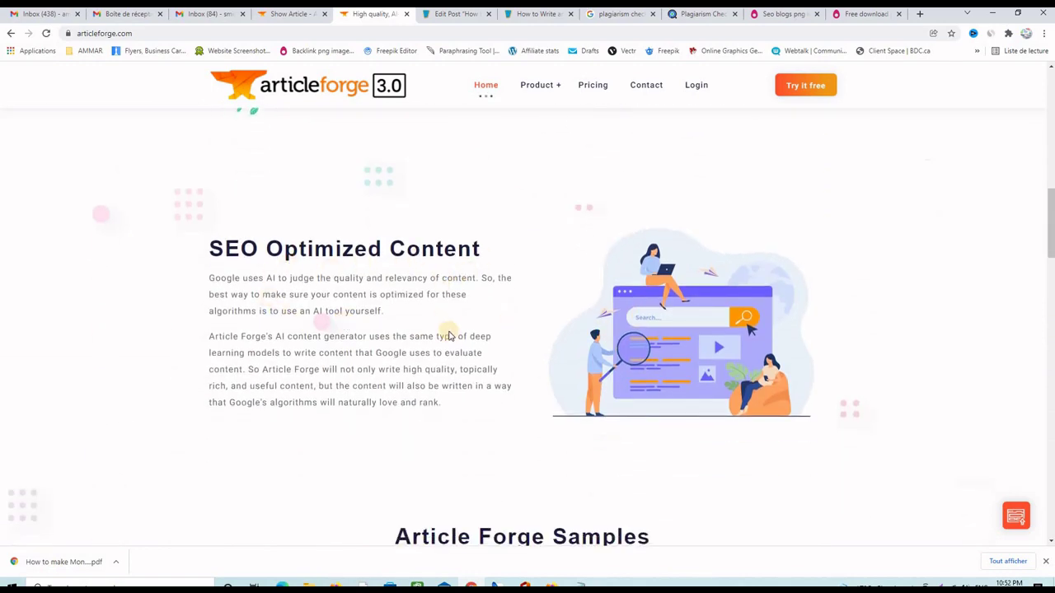
Browse the Article Forge Samples section, showing the Entertainment, Local, Health and Finance sample articles in turn
{"action": "scroll", "coordinate": [428, 333], "scroll_direction": "down", "scroll_amount": 3}
{"action": "scroll", "coordinate": [582, 343], "scroll_direction": "down", "scroll_amount": 1}
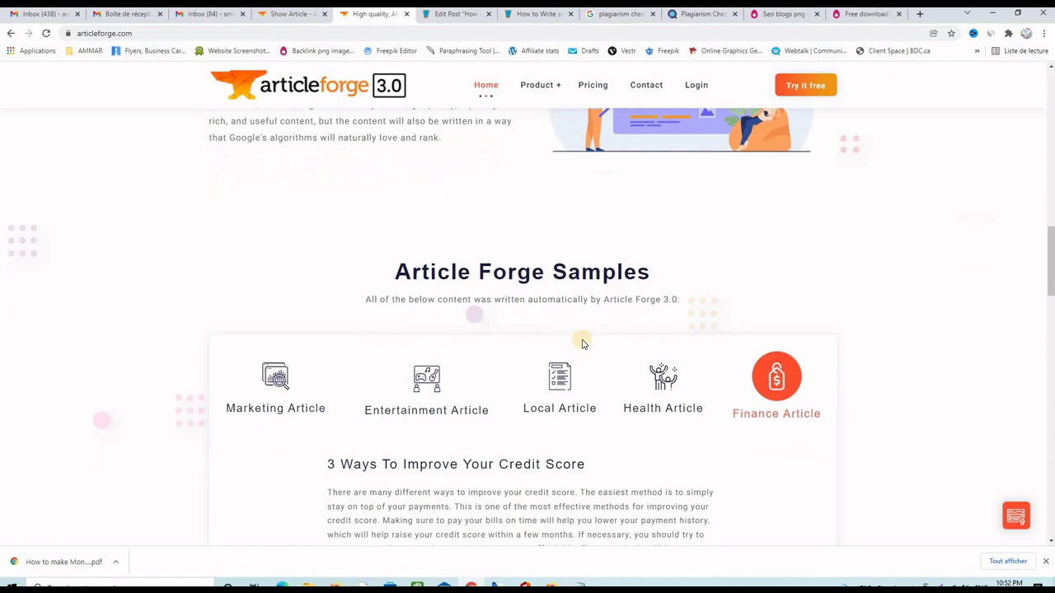
{"action": "scroll", "coordinate": [583, 345], "scroll_direction": "down", "scroll_amount": 2}
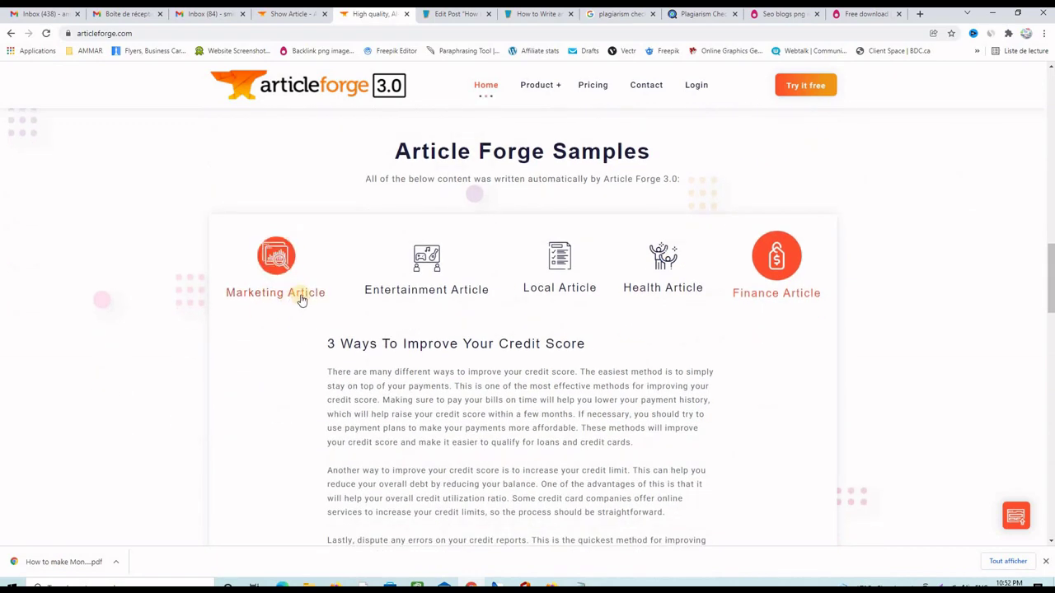
{"action": "scroll", "coordinate": [440, 407], "scroll_direction": "down", "scroll_amount": 4}
{"action": "scroll", "coordinate": [422, 257], "scroll_direction": "up", "scroll_amount": 3}
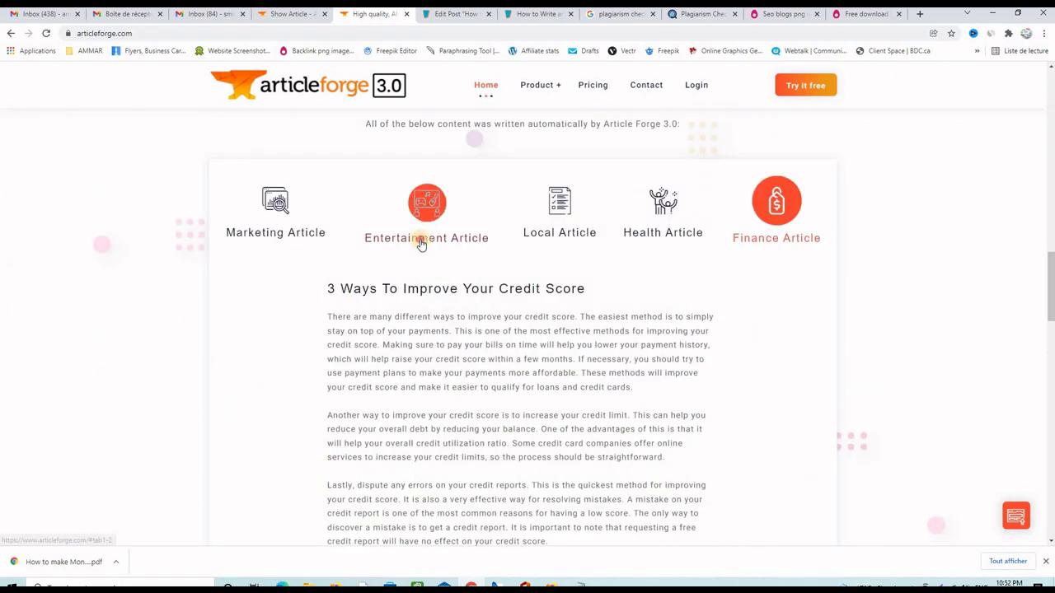
{"action": "left_click", "coordinate": [419, 239]}
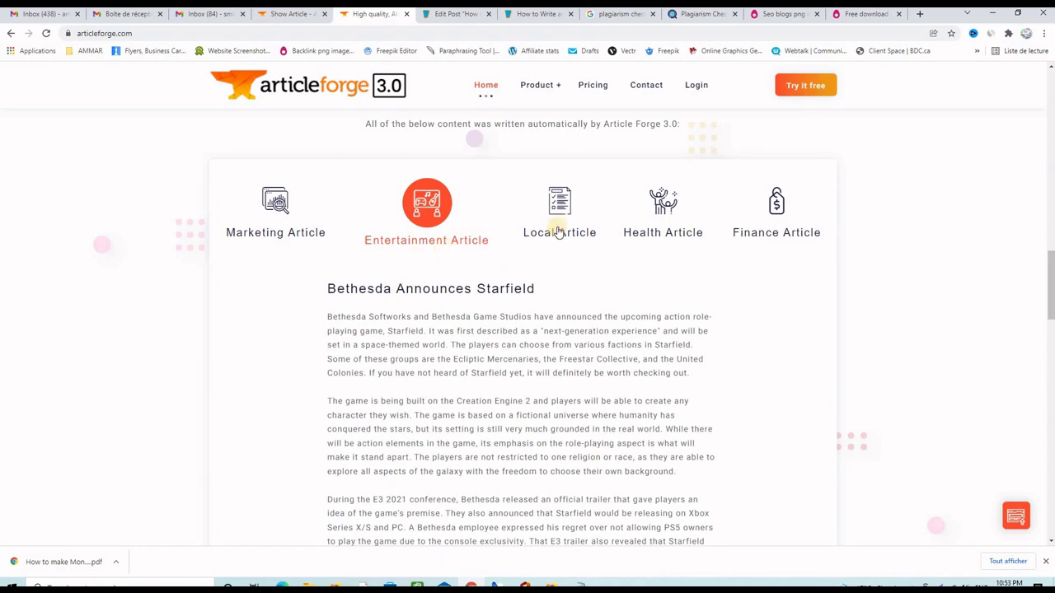
{"action": "left_click", "coordinate": [555, 239]}
{"action": "left_click", "coordinate": [669, 239]}
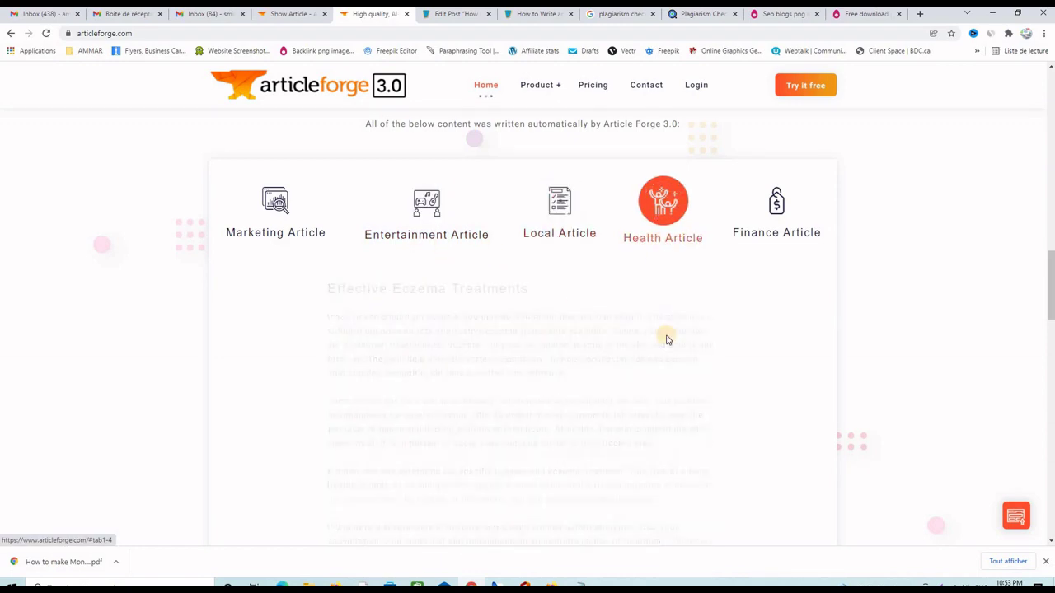
{"action": "left_click", "coordinate": [770, 235]}
Examine the How Article Forge Works section, highlighting the 60-second wait and the Receive Article step
{"action": "scroll", "coordinate": [507, 353], "scroll_direction": "down", "scroll_amount": 1}
{"action": "scroll", "coordinate": [507, 352], "scroll_direction": "down", "scroll_amount": 5}
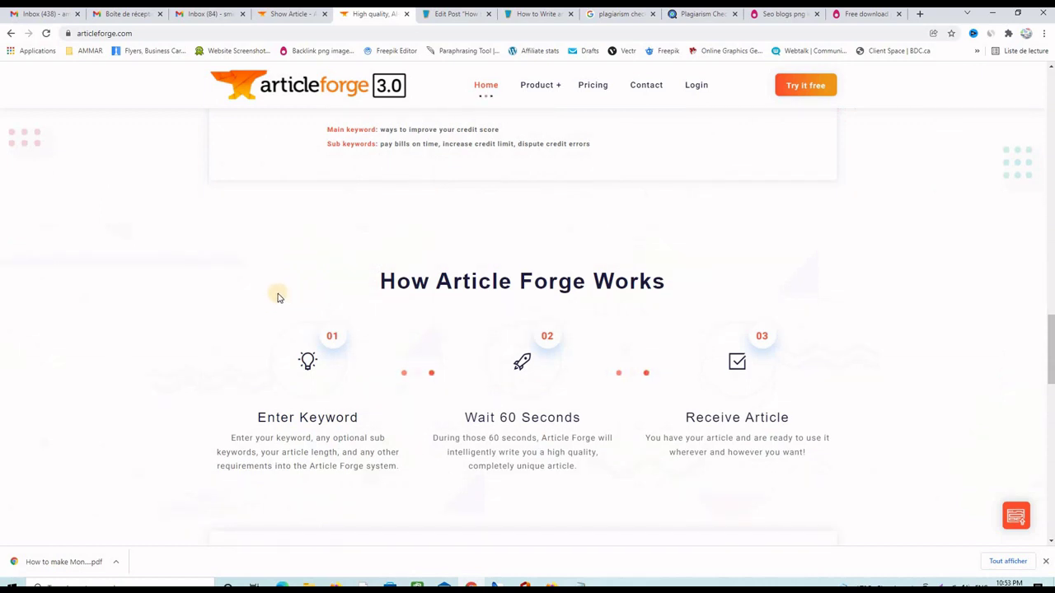
{"action": "scroll", "coordinate": [278, 298], "scroll_direction": "down", "scroll_amount": 1}
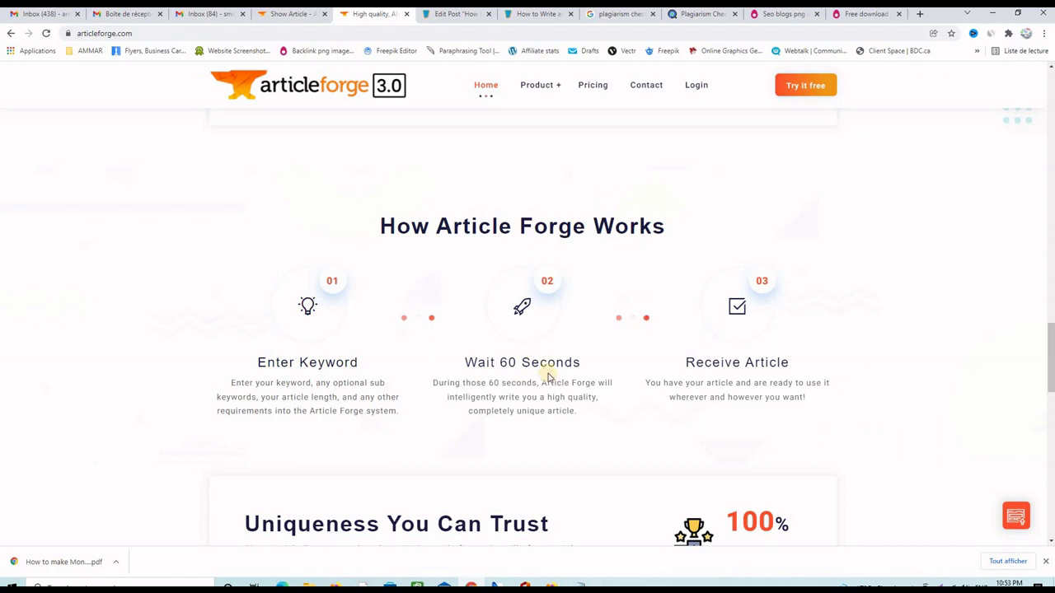
{"action": "left_click_drag", "start_coordinate": [500, 363], "coordinate": [580, 363]}
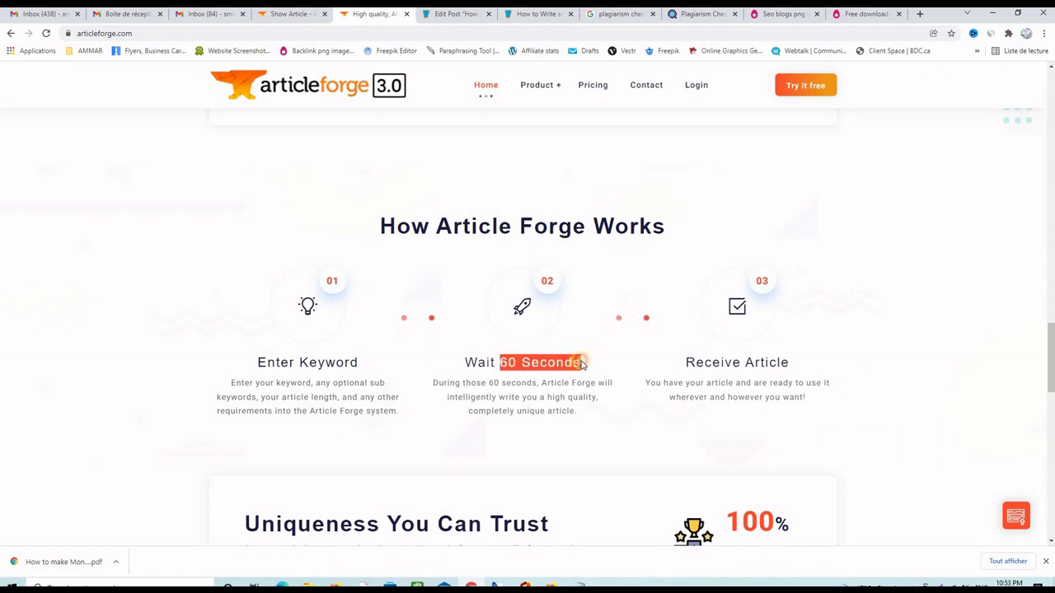
{"action": "left_click", "coordinate": [678, 360]}
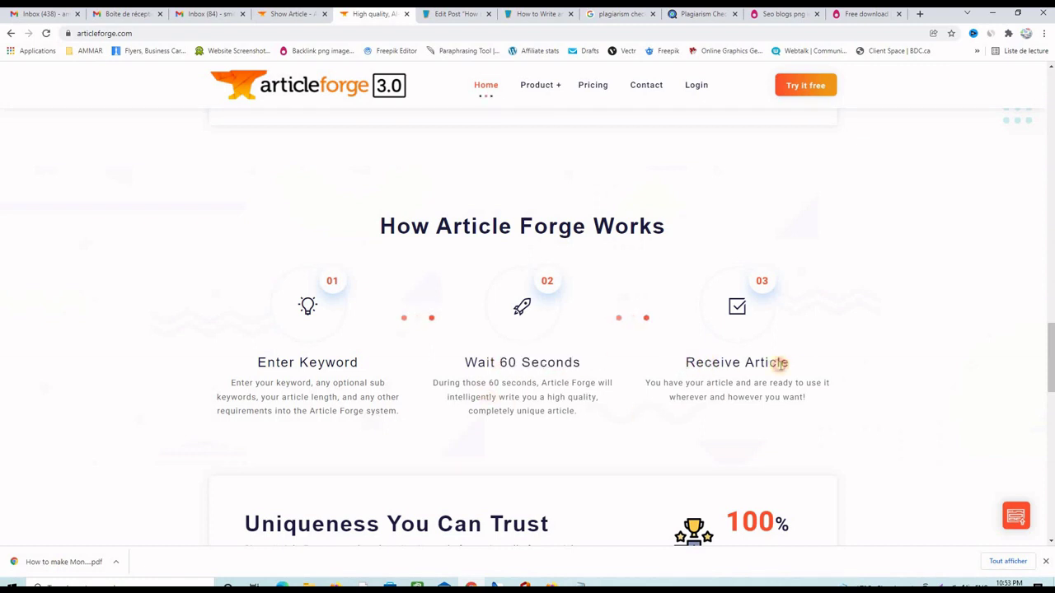
{"action": "left_click_drag", "start_coordinate": [779, 365], "coordinate": [685, 363]}
Examine the Uniqueness You Can Trust claim and the free 5-day trial offer with its yearly plans
{"action": "scroll", "coordinate": [521, 396], "scroll_direction": "down", "scroll_amount": 1}
{"action": "scroll", "coordinate": [521, 396], "scroll_direction": "down", "scroll_amount": 2}
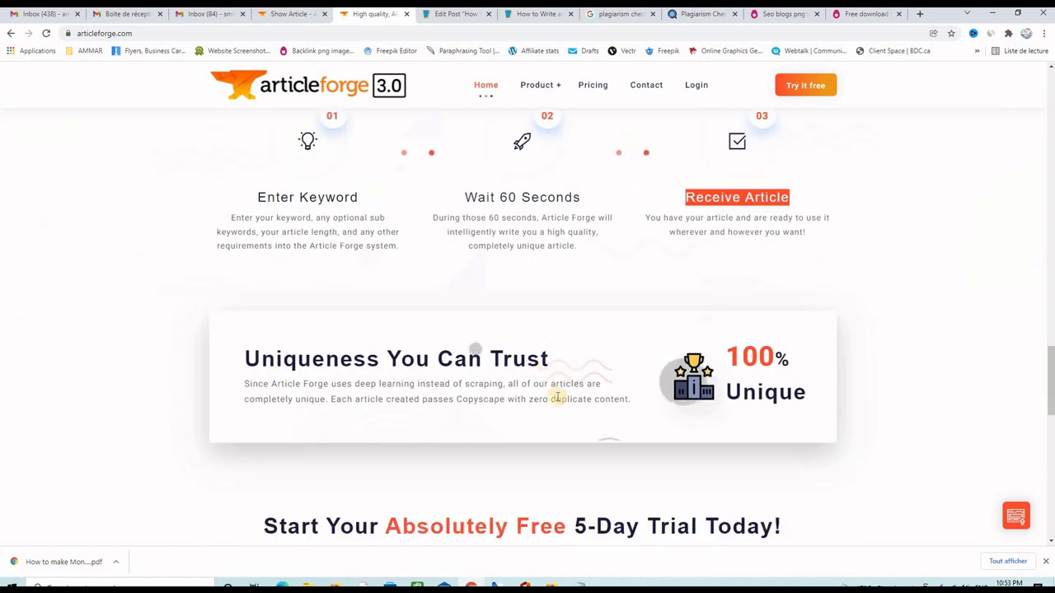
{"action": "scroll", "coordinate": [544, 402], "scroll_direction": "down", "scroll_amount": 2}
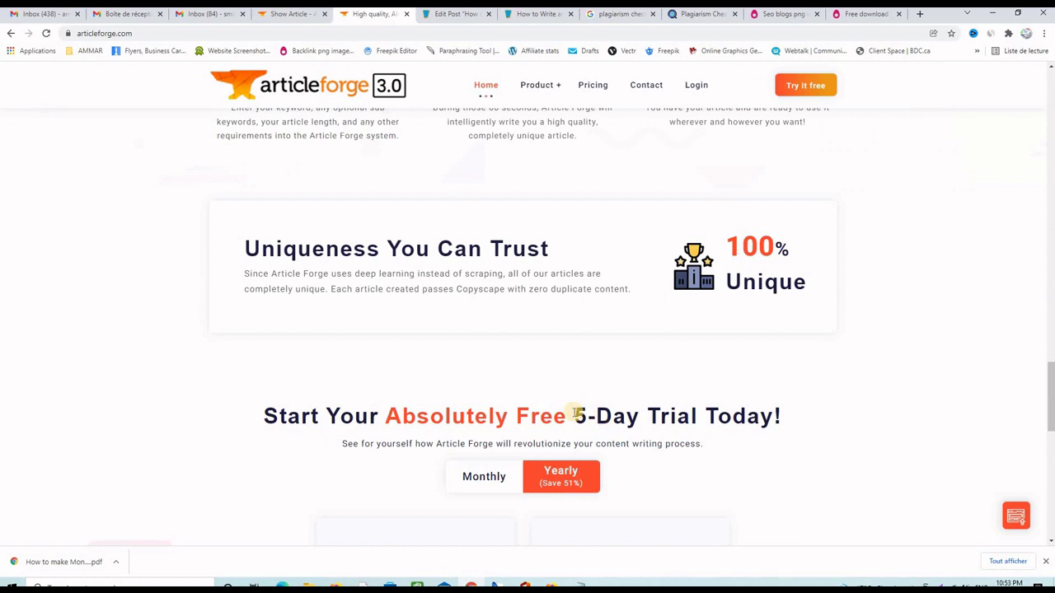
{"action": "left_click_drag", "start_coordinate": [575, 416], "coordinate": [785, 420]}
{"action": "left_click", "coordinate": [782, 419]}
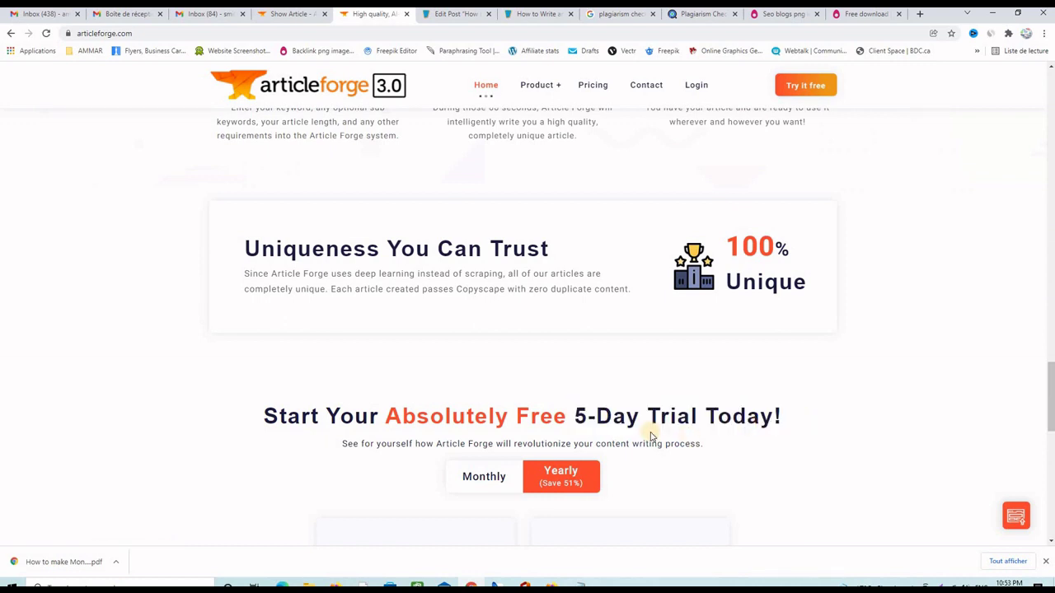
{"action": "scroll", "coordinate": [650, 436], "scroll_direction": "down", "scroll_amount": 1}
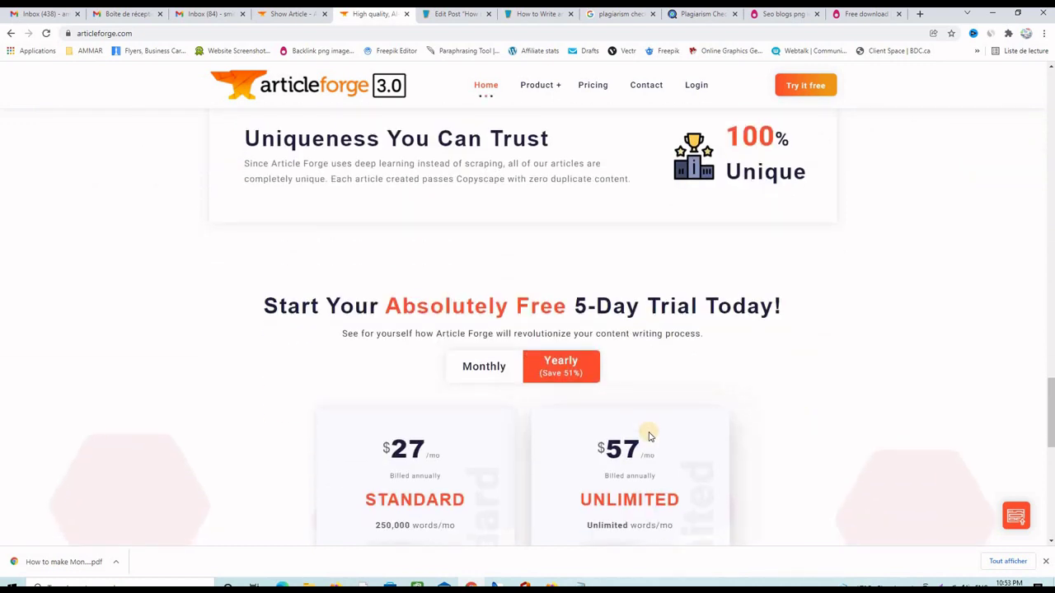